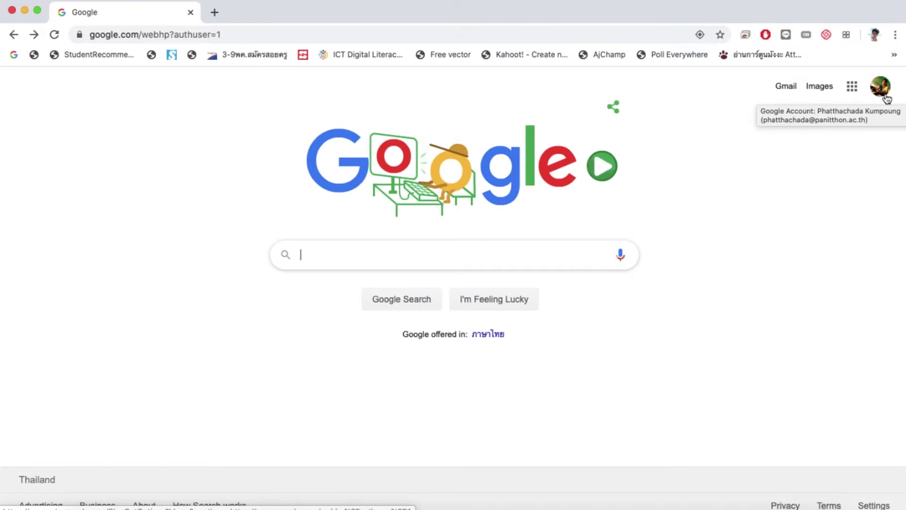
- Launch Google Sheets from the Google apps grid on the Google home page
left_click(852, 93)
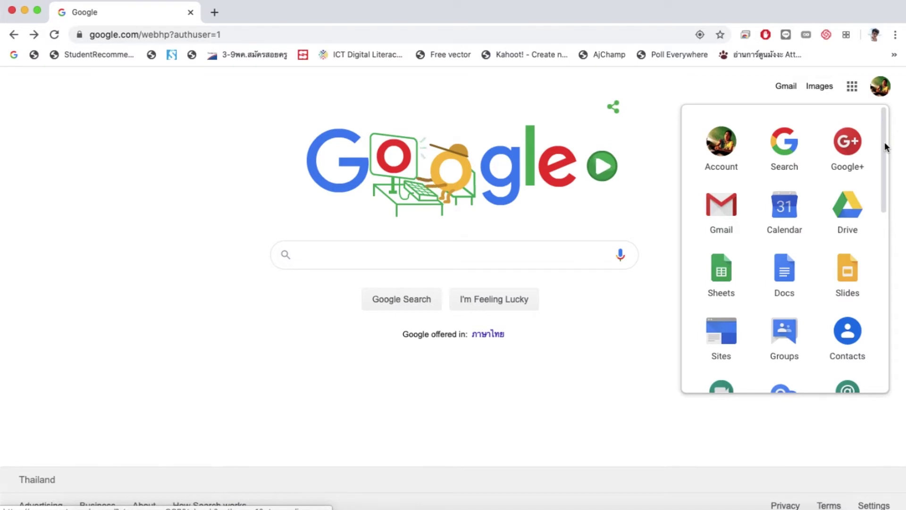
left_click_drag(884, 142, 885, 177)
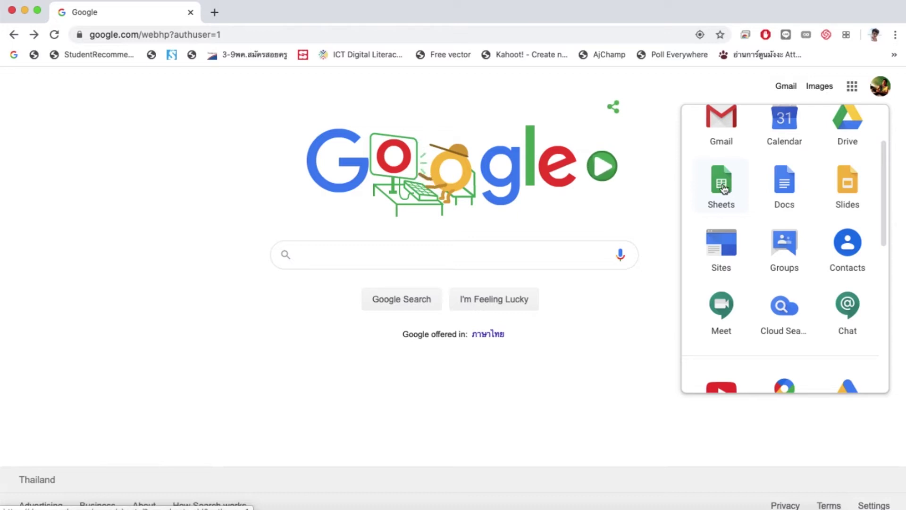
left_click(724, 188)
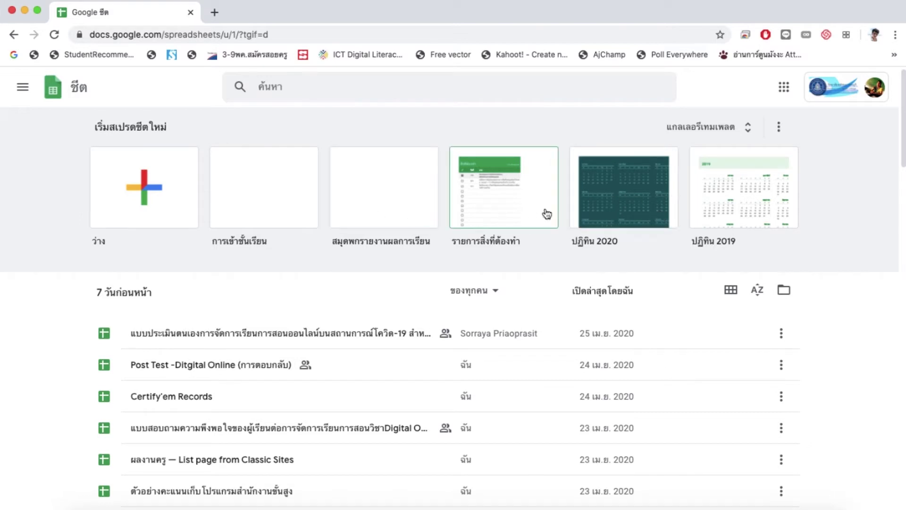
- Browse the general (ทั่วไป) templates in the template gallery, then return to the Sheets home page
left_click(728, 133)
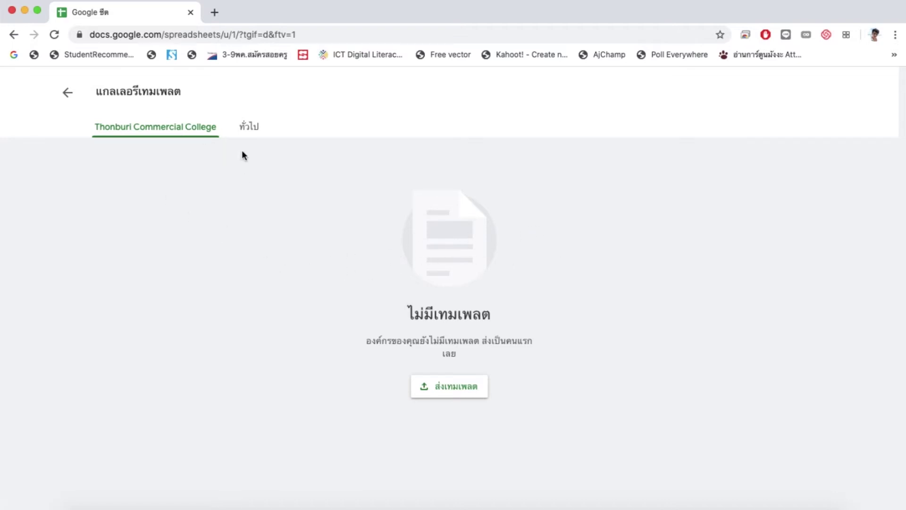
left_click(249, 128)
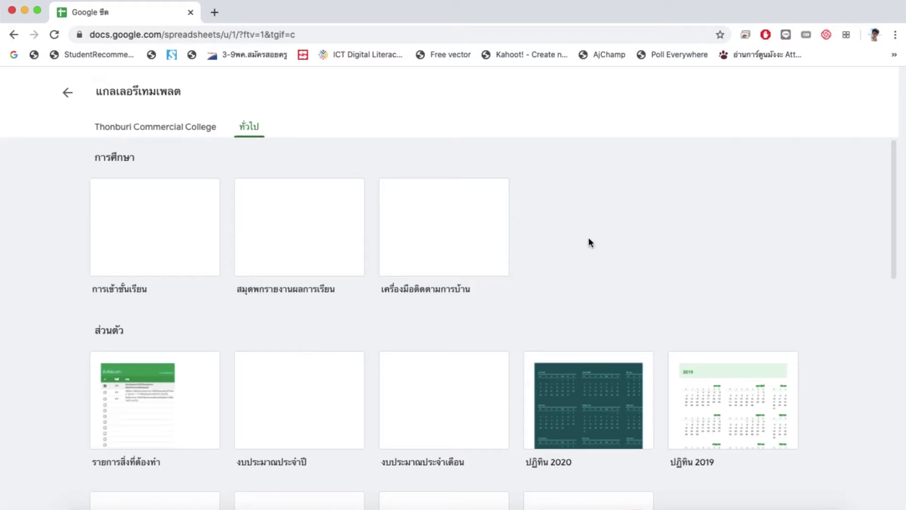
scroll(589, 239, "down", 1)
scroll(588, 237, "down", 4)
scroll(588, 242, "down", 4)
scroll(611, 275, "down", 5)
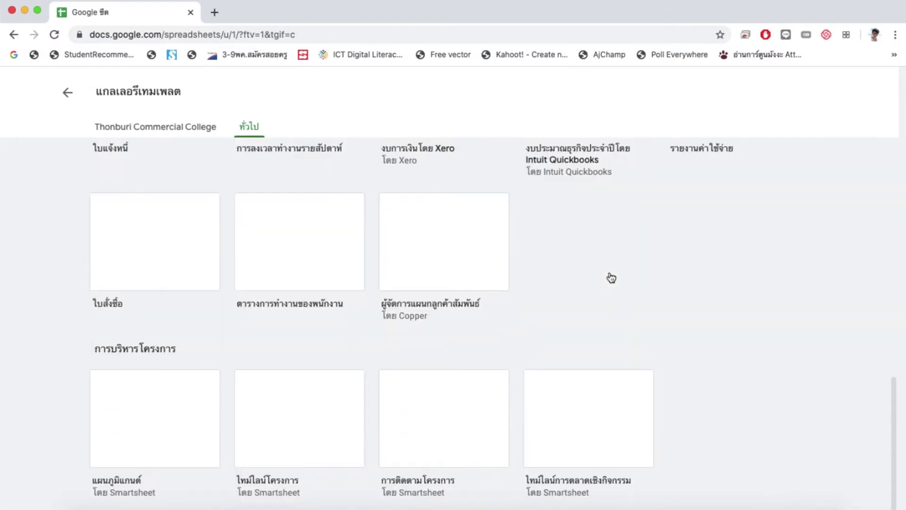
scroll(610, 275, "up", 10)
scroll(610, 275, "up", 4)
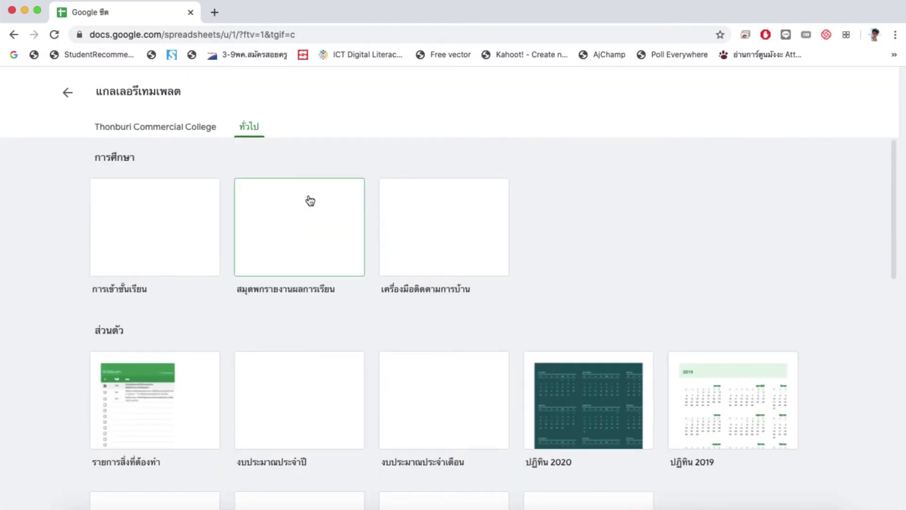
left_click(67, 100)
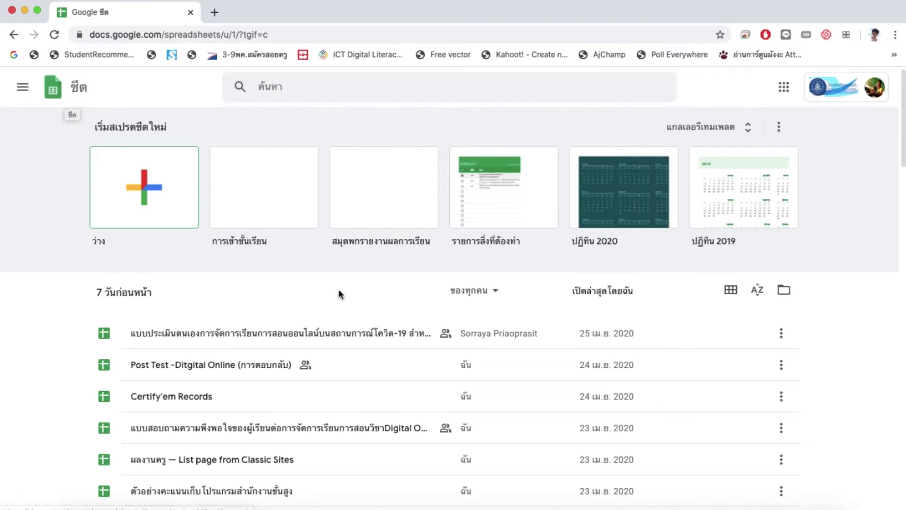
- Scroll to the recent spreadsheets from the previous 7 days and briefly highlight that heading
scroll(341, 294, "down", 1)
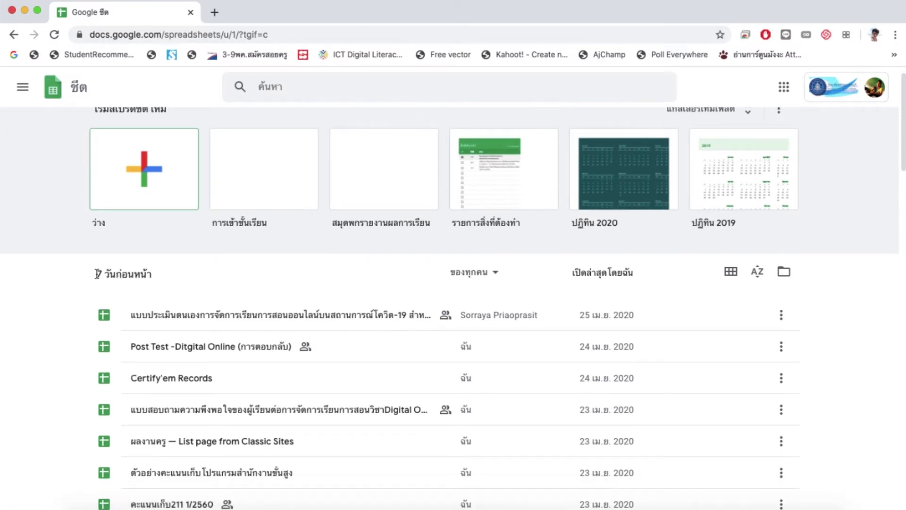
left_click_drag(97, 274, 158, 282)
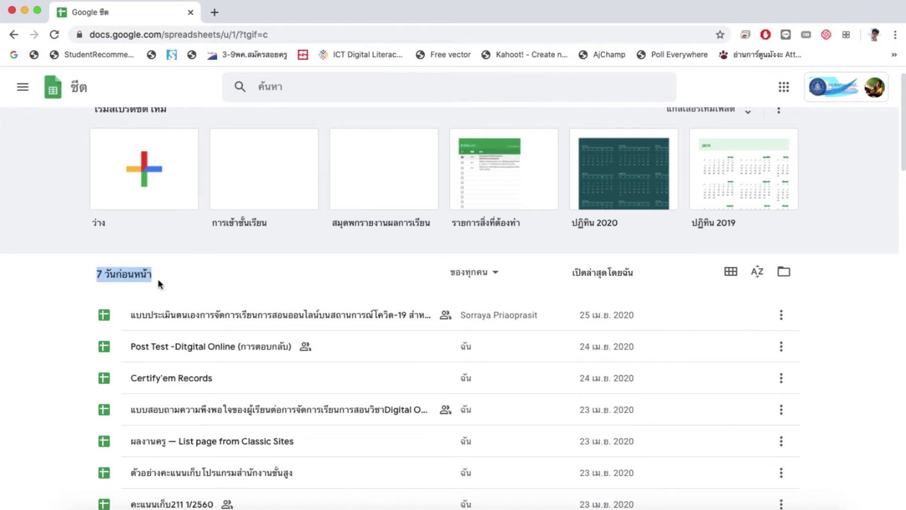
left_click(97, 274)
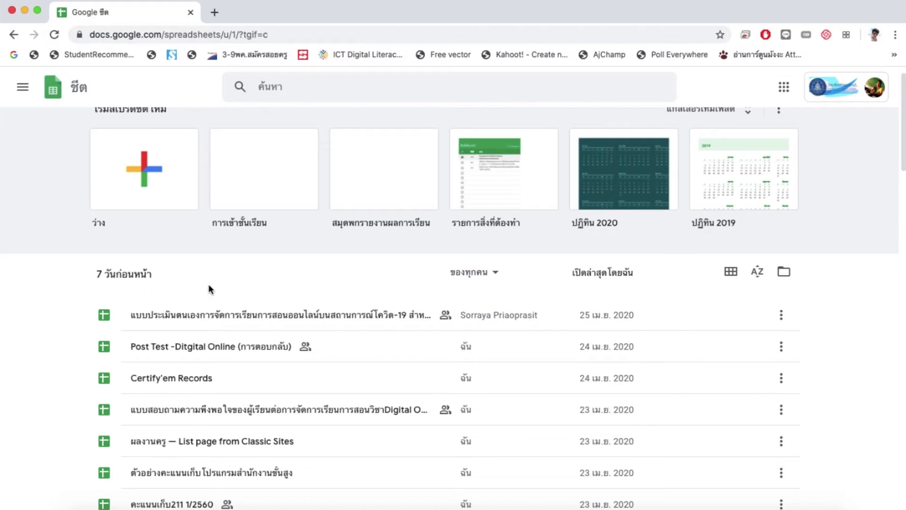
- Try the owner filter with ของฉัน and ฉันไม่ได้เป็นเจ้าของ, then reset it to ของทุกคน
left_click(486, 280)
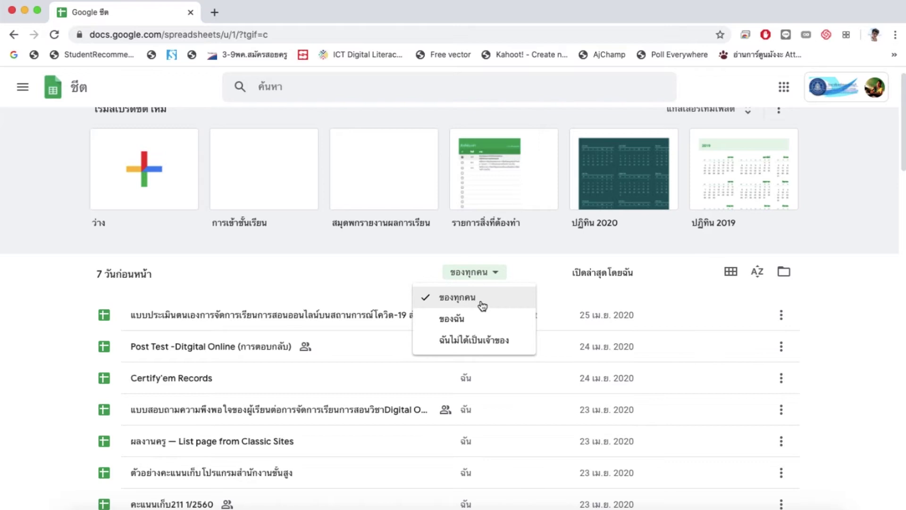
left_click(475, 324)
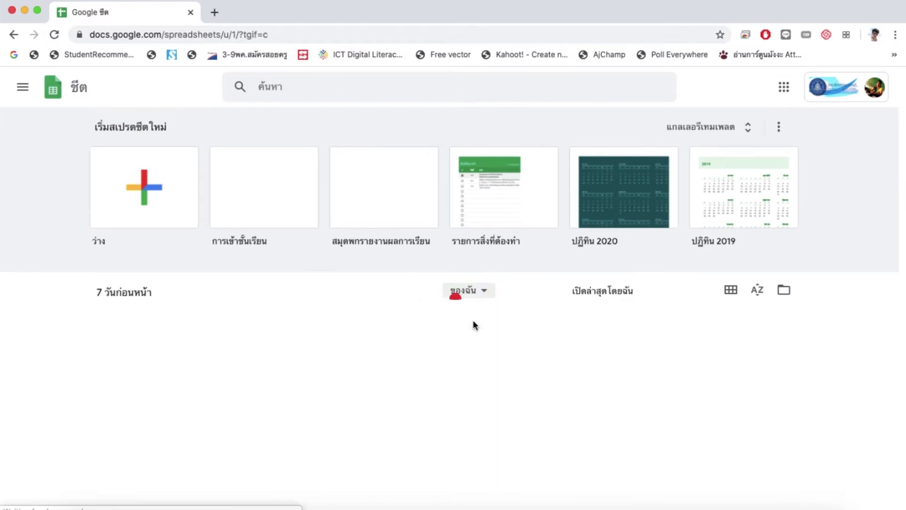
left_click(478, 297)
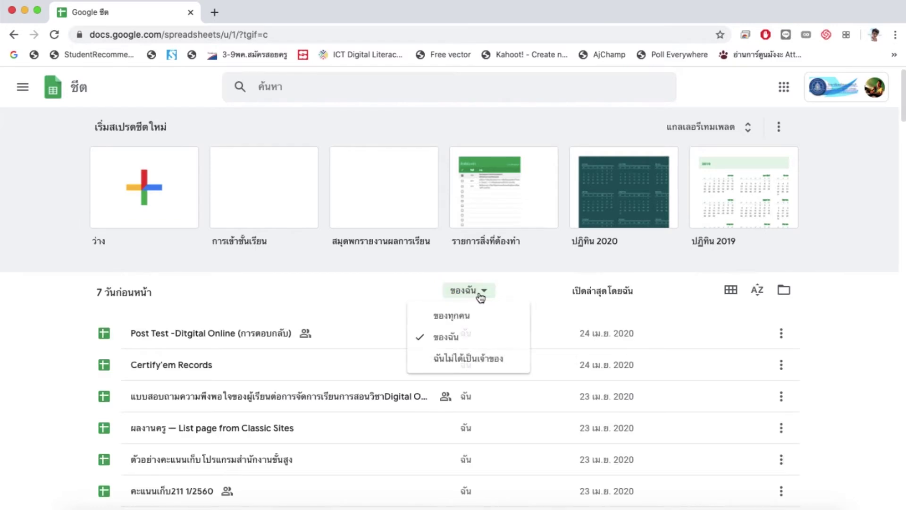
left_click(486, 362)
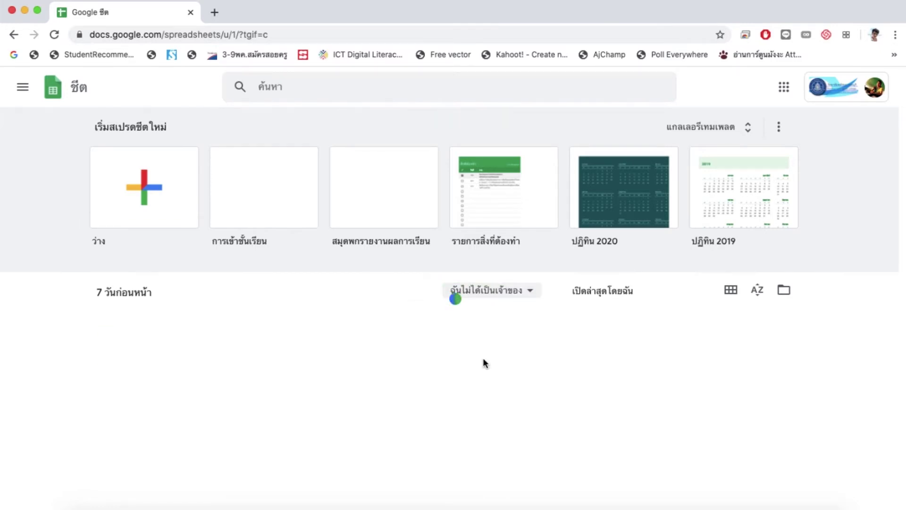
left_click(487, 298)
left_click(491, 319)
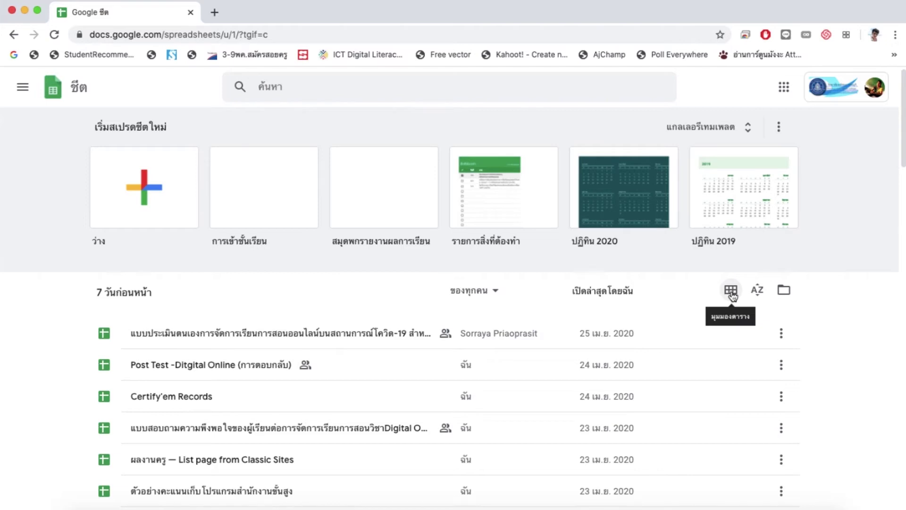
left_click(731, 291)
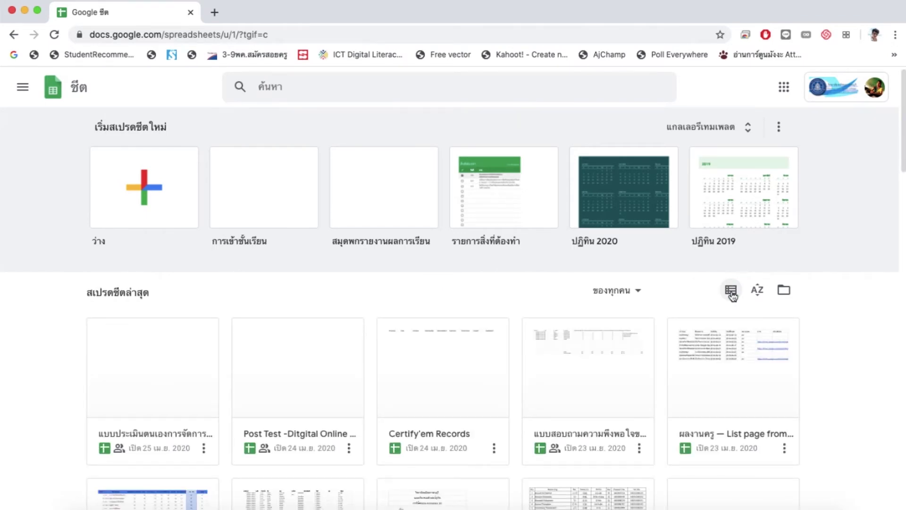
left_click(731, 290)
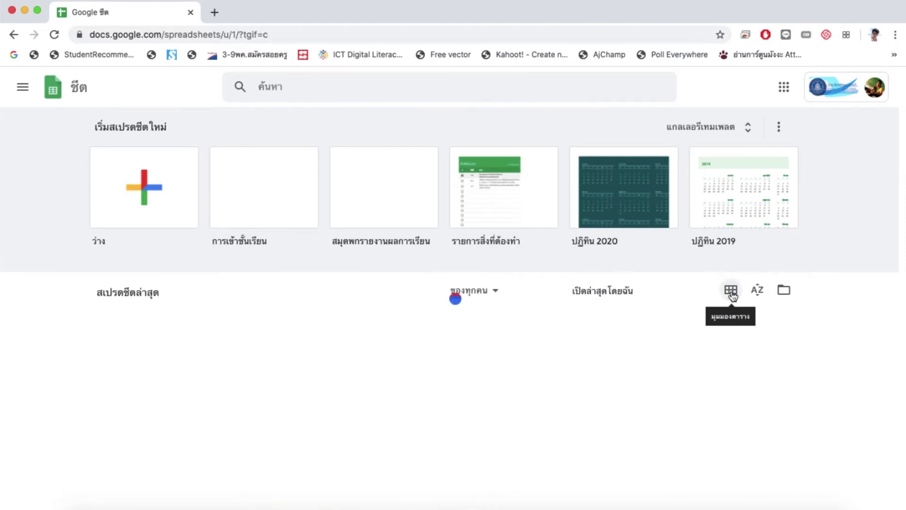
left_click(758, 291)
left_click(759, 293)
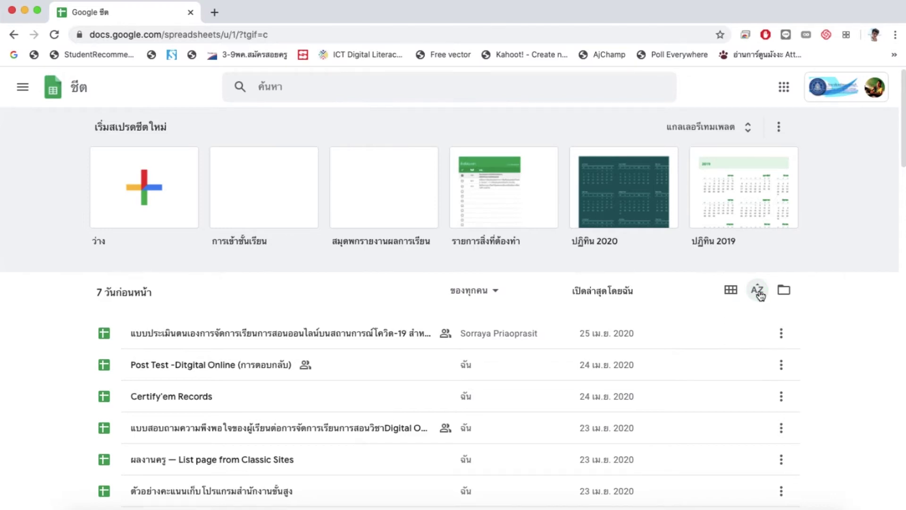
left_click(760, 293)
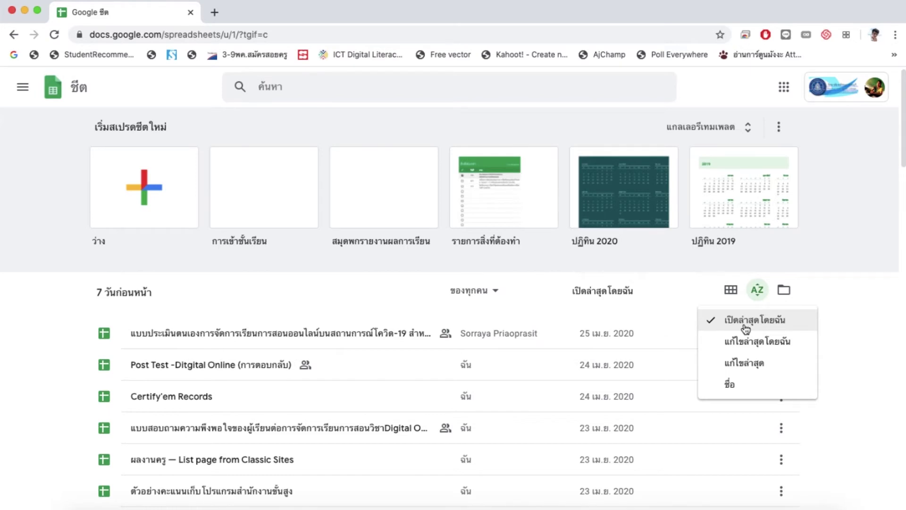
left_click(758, 297)
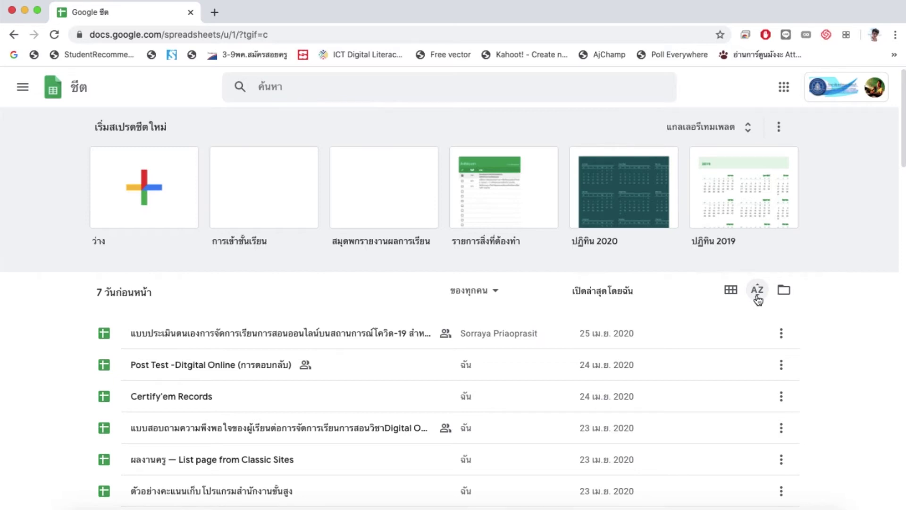
left_click(784, 290)
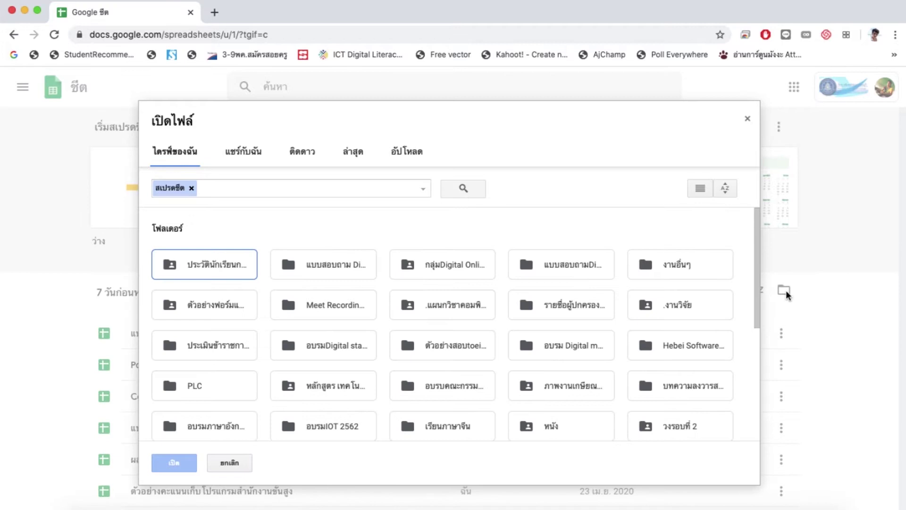
left_click(336, 190)
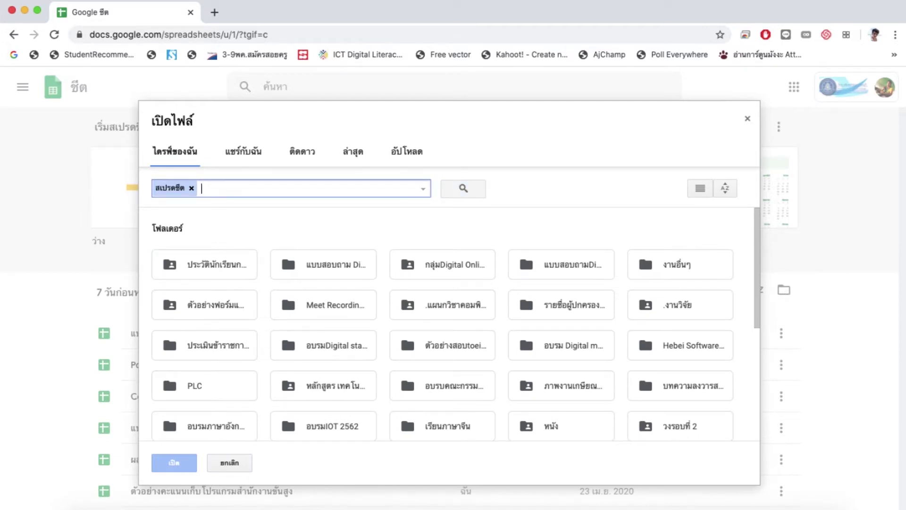
type("คะแนน")
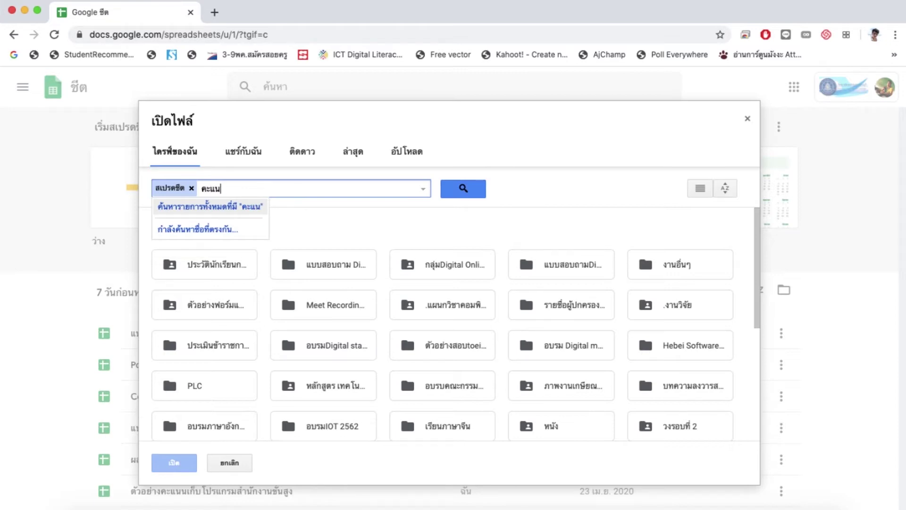
key("Return")
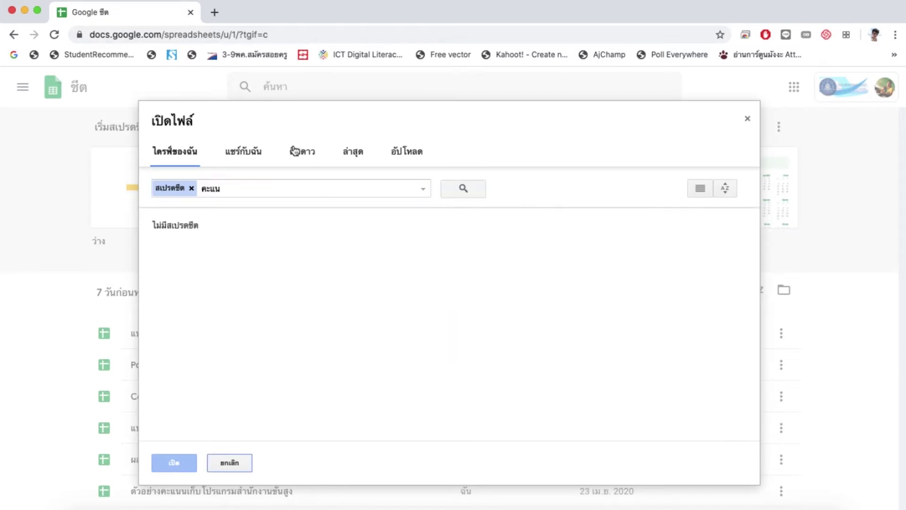
left_click(268, 185)
type("น")
key("Return")
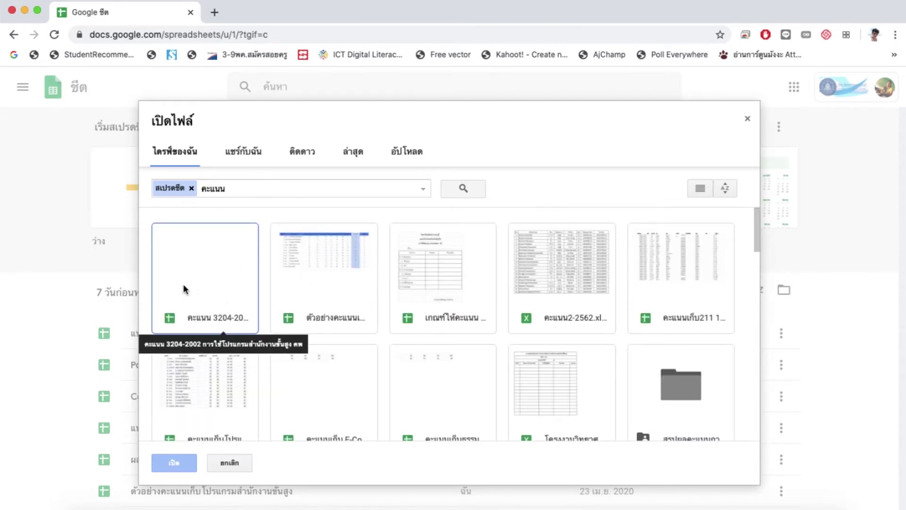
left_click(748, 121)
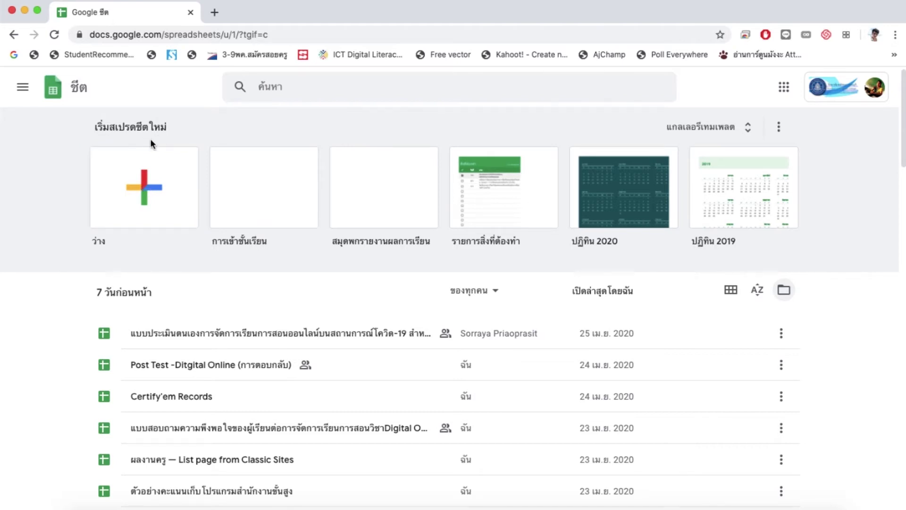
left_click(146, 187)
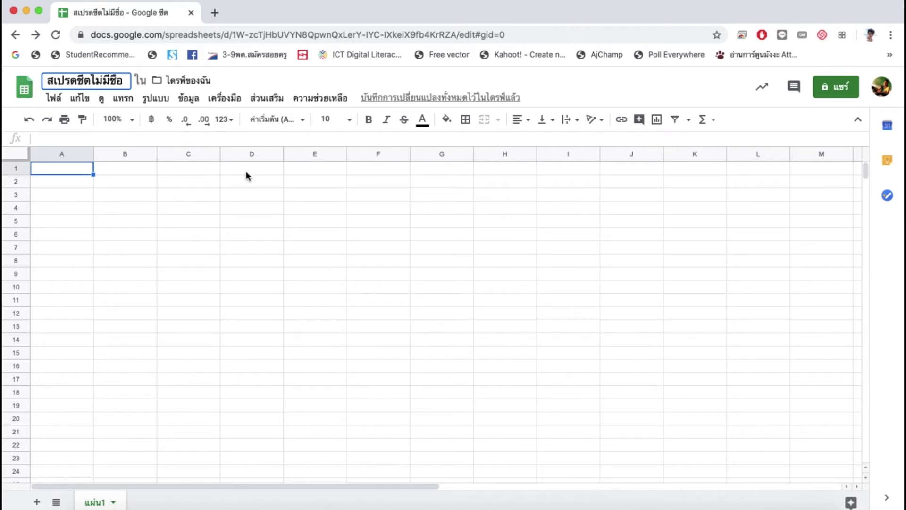
- Select column A, row 1 and cells A1 and B1, then show the File > New choices
left_click(67, 155)
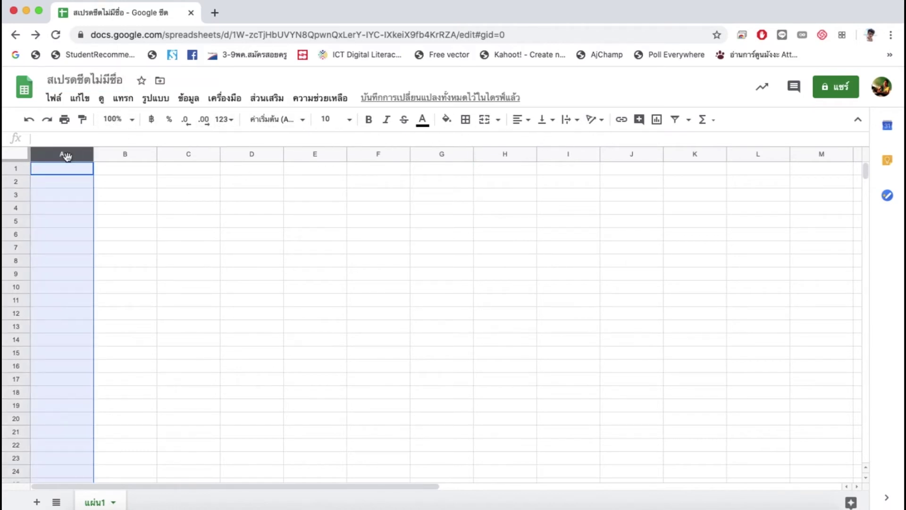
left_click(22, 169)
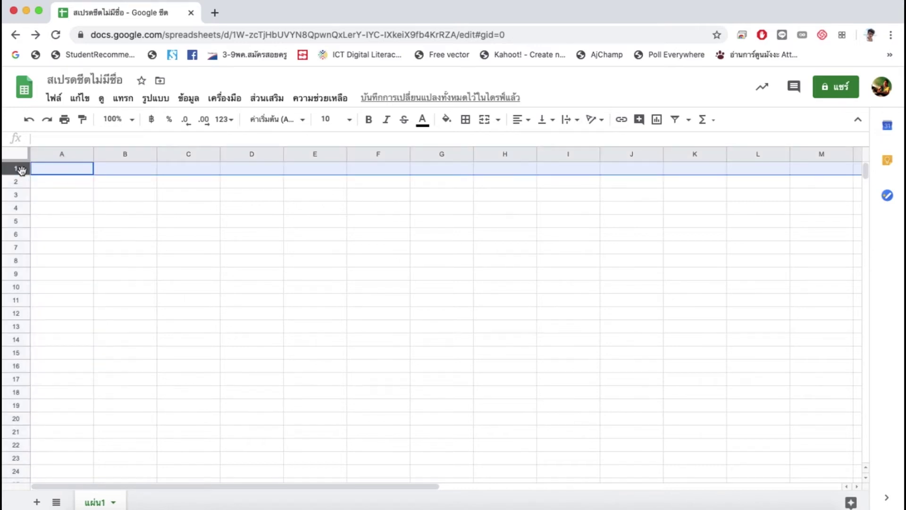
left_click(61, 172)
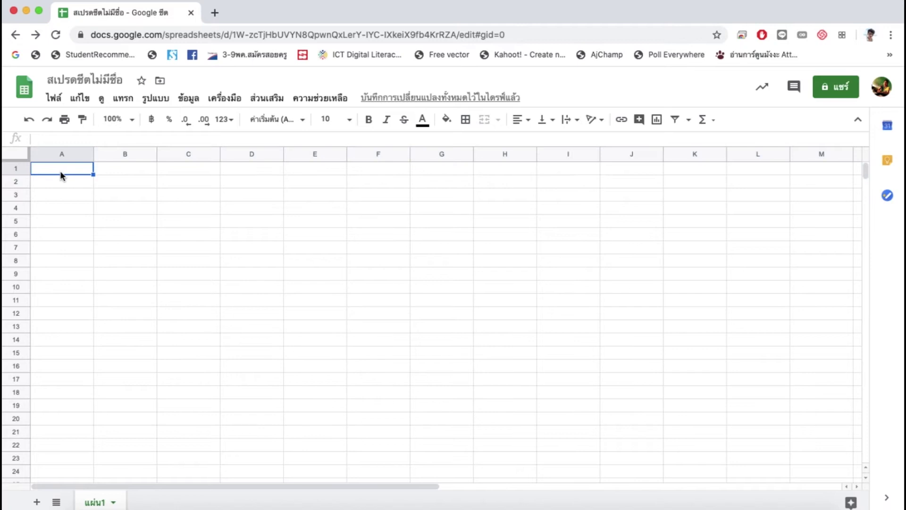
left_click(113, 171)
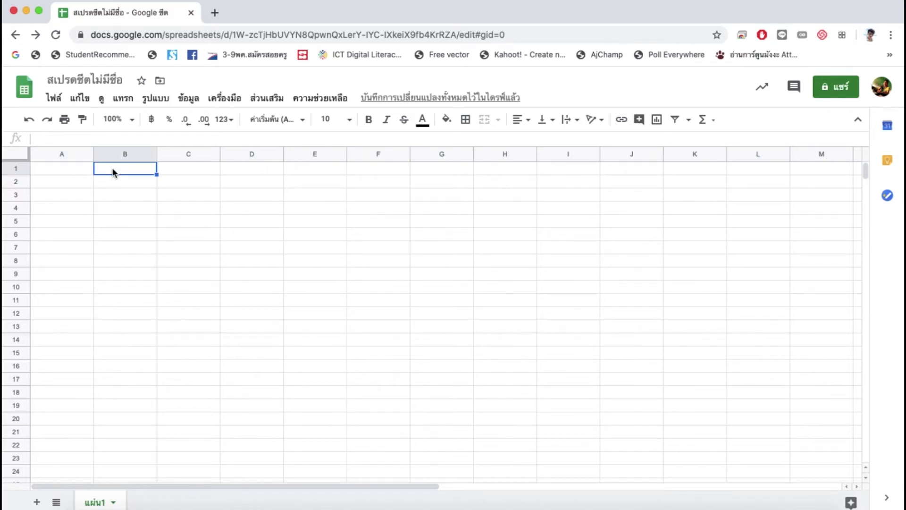
left_click(51, 172)
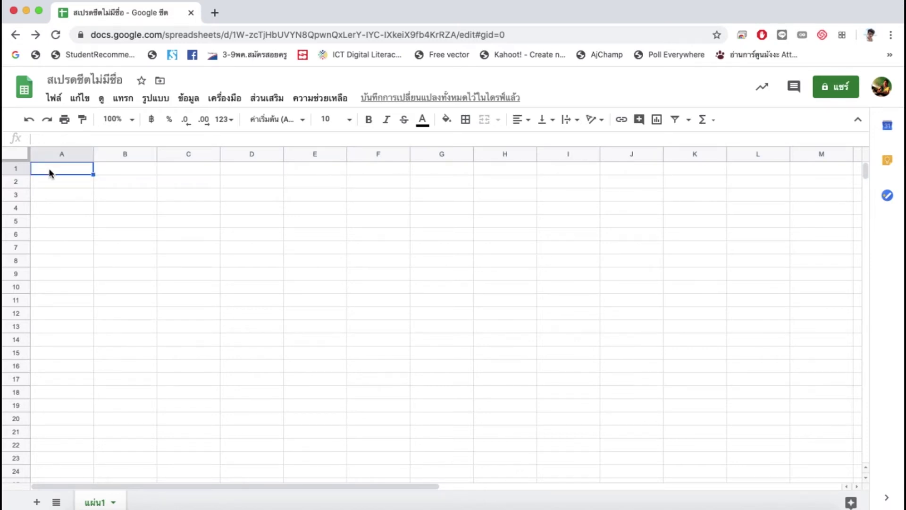
left_click(113, 172)
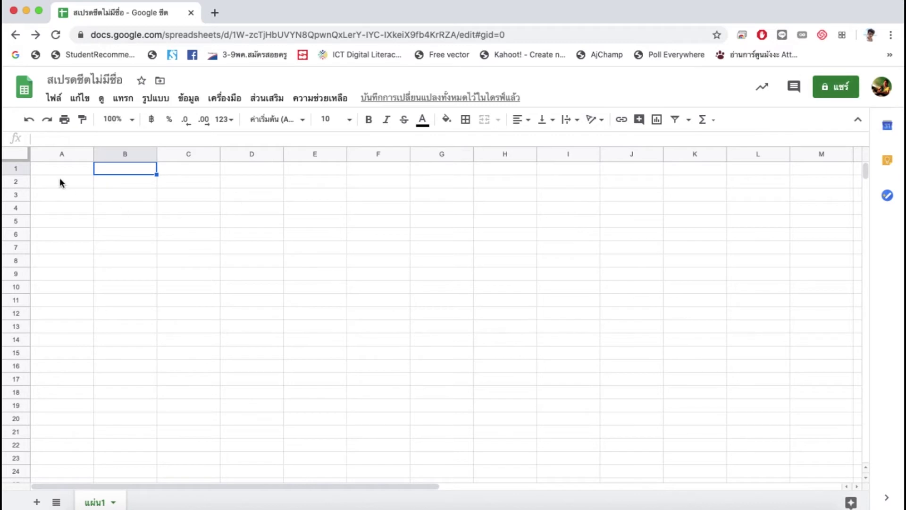
left_click(54, 99)
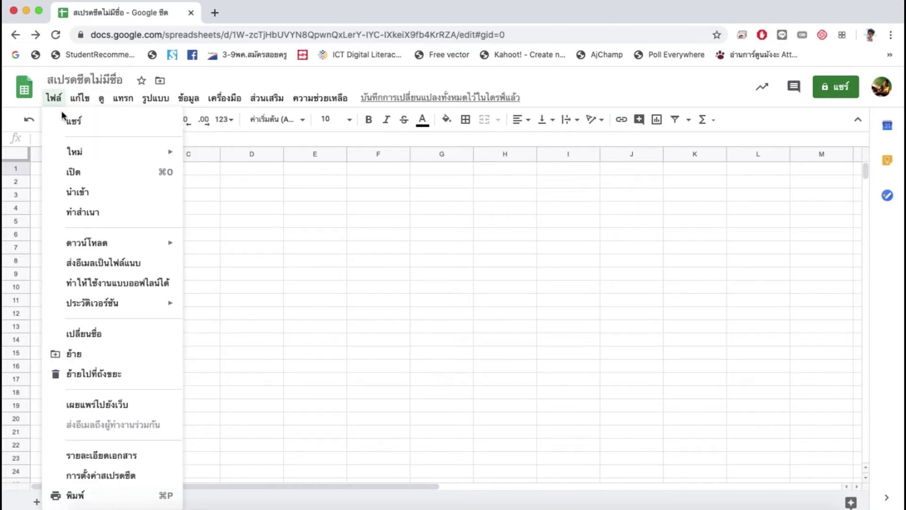
mouse_move(107, 151)
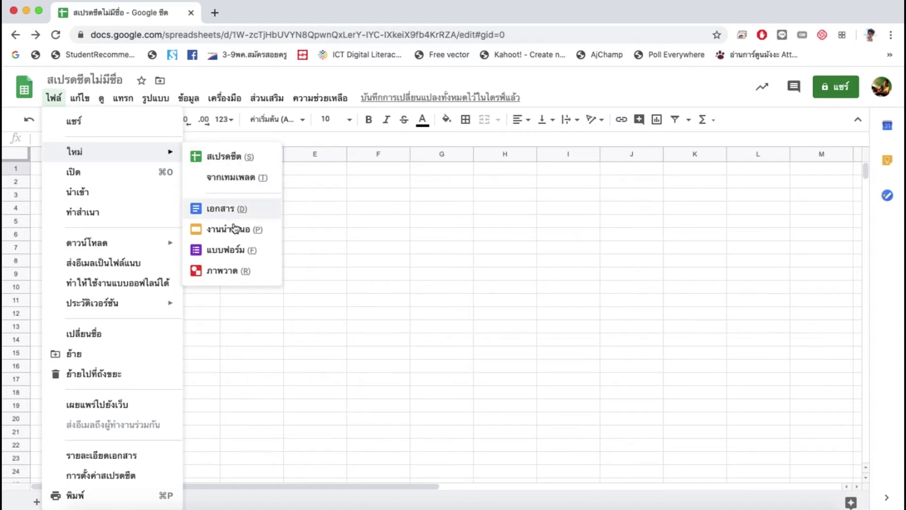
left_click(91, 179)
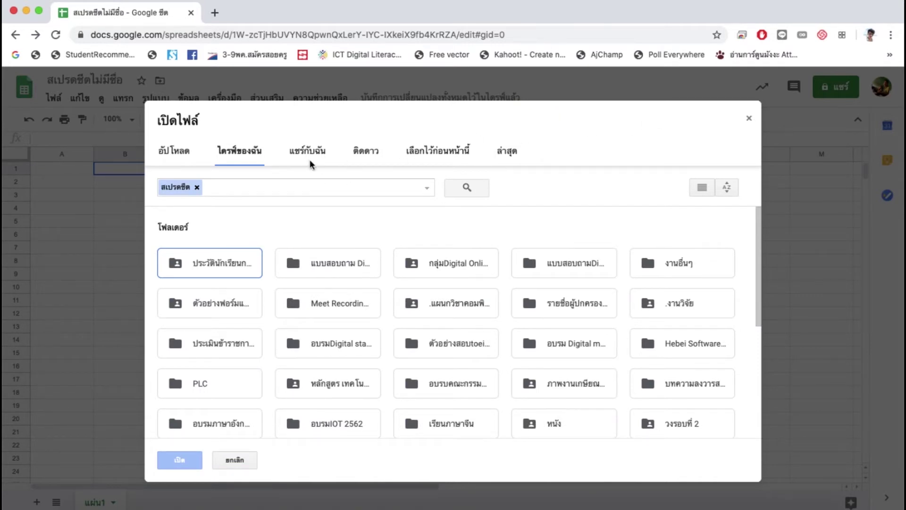
left_click(749, 119)
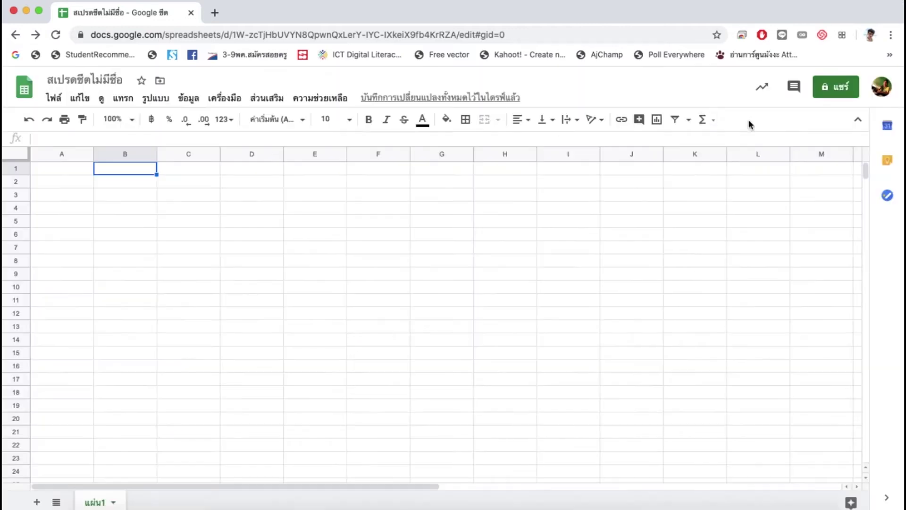
left_click(54, 98)
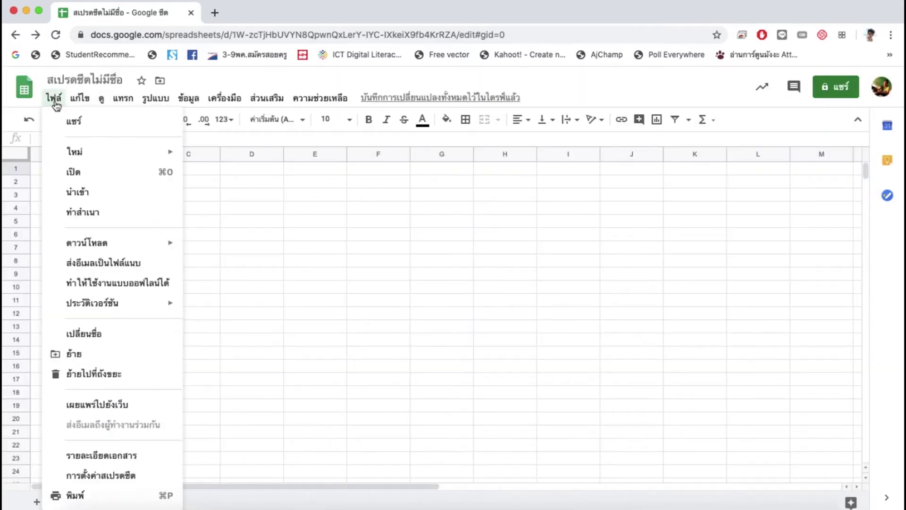
left_click(77, 193)
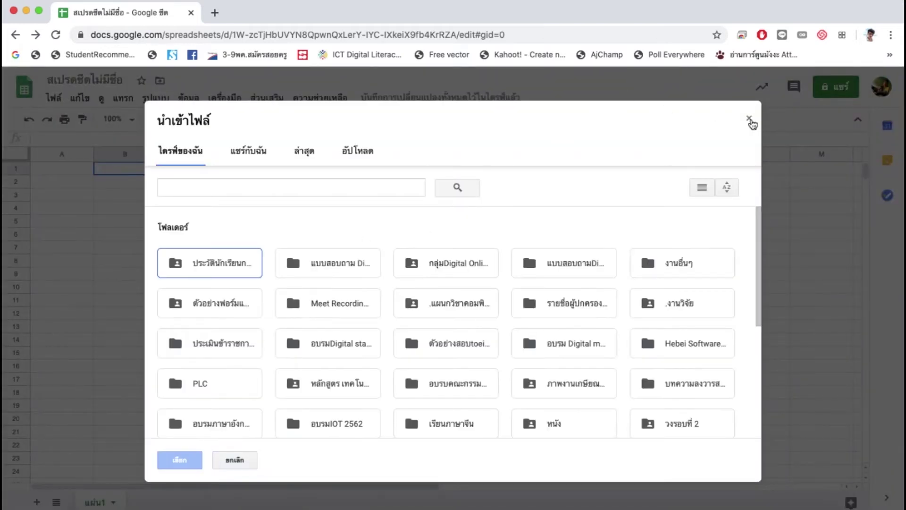
left_click(749, 118)
left_click(53, 98)
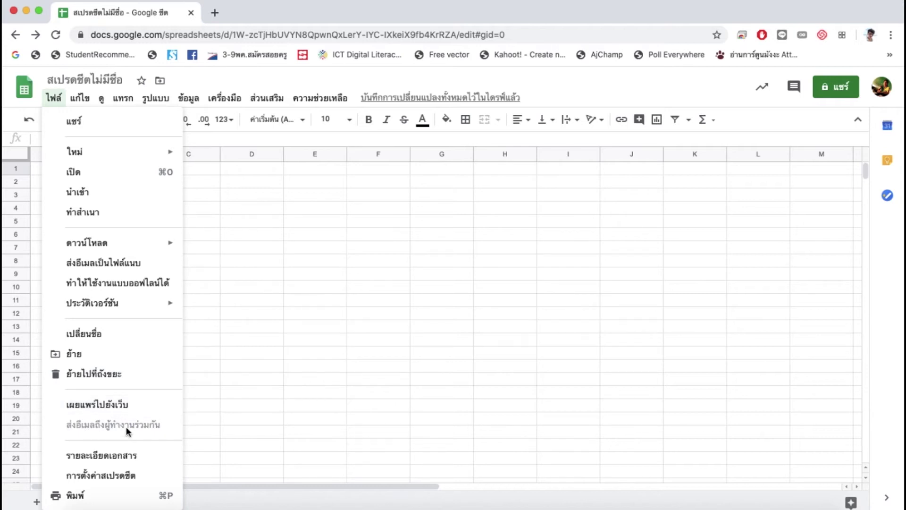
left_click(125, 456)
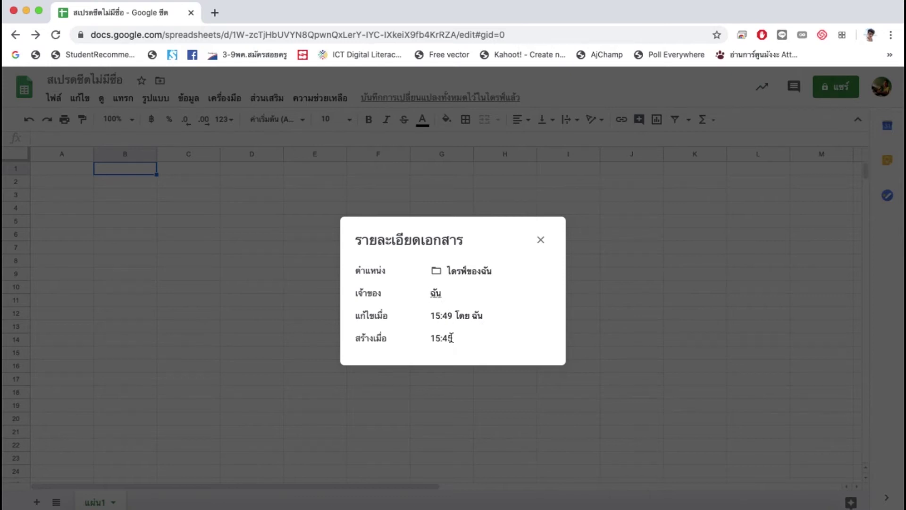
- Close the Document details dialog after reviewing the file's location, owner and dates
left_click(542, 239)
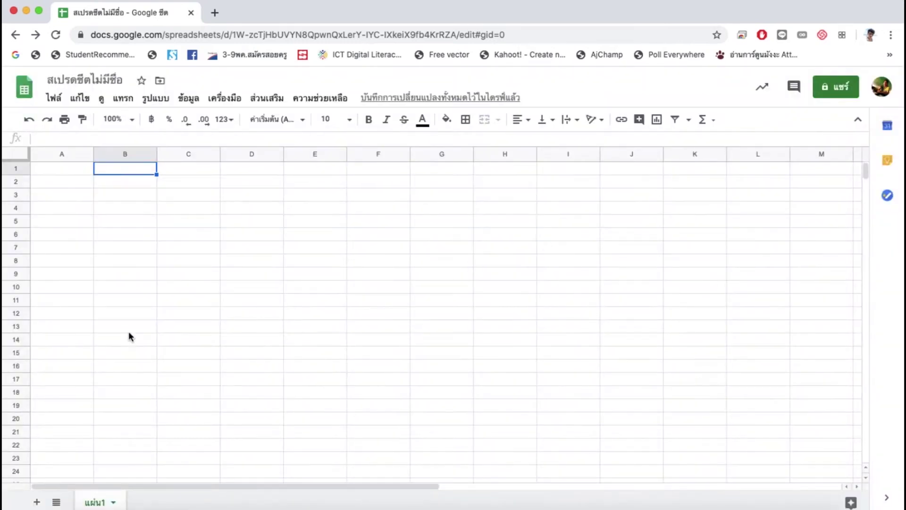
left_click(56, 98)
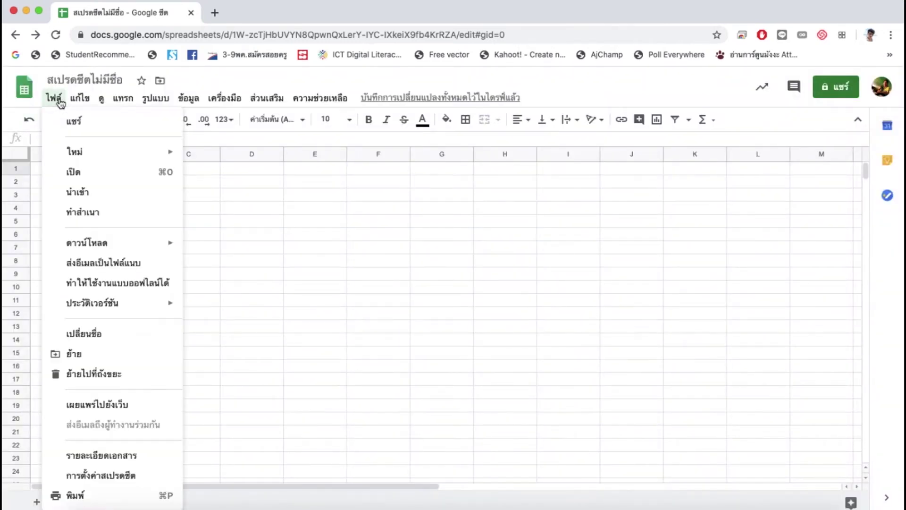
left_click(120, 475)
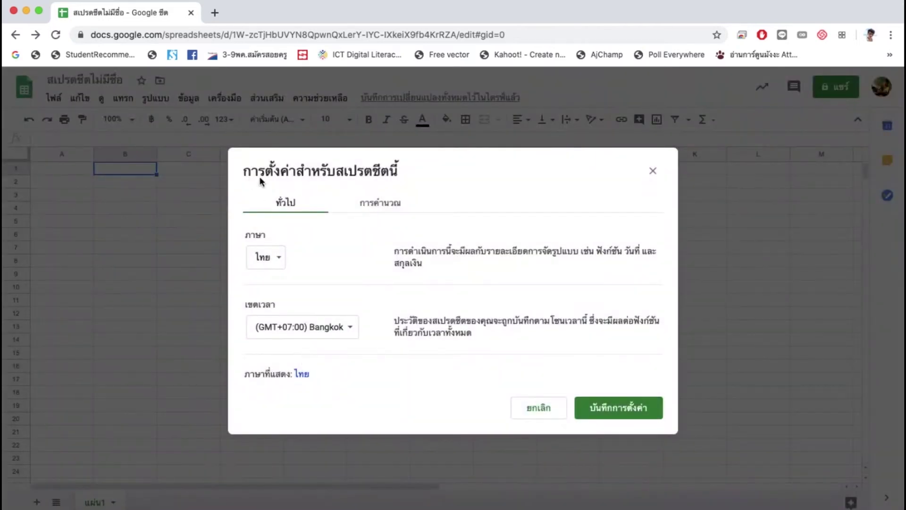
left_click(367, 208)
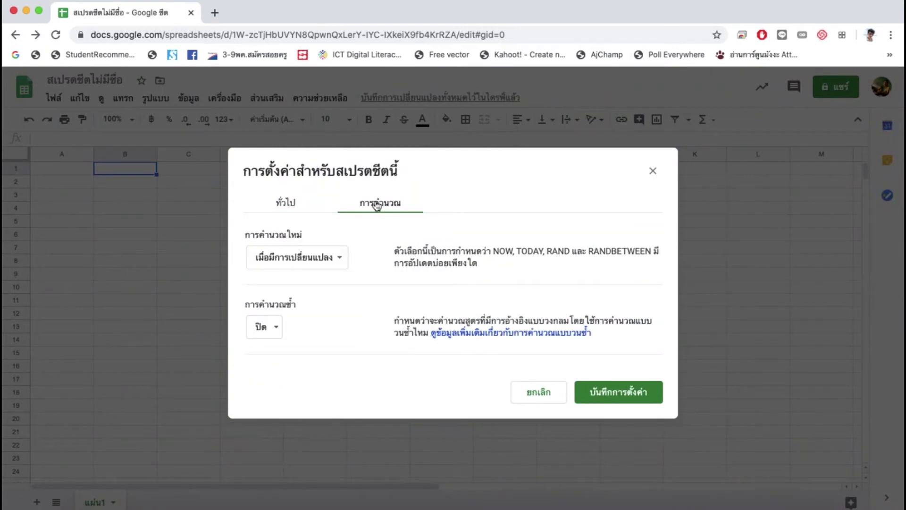
left_click(280, 208)
left_click(370, 210)
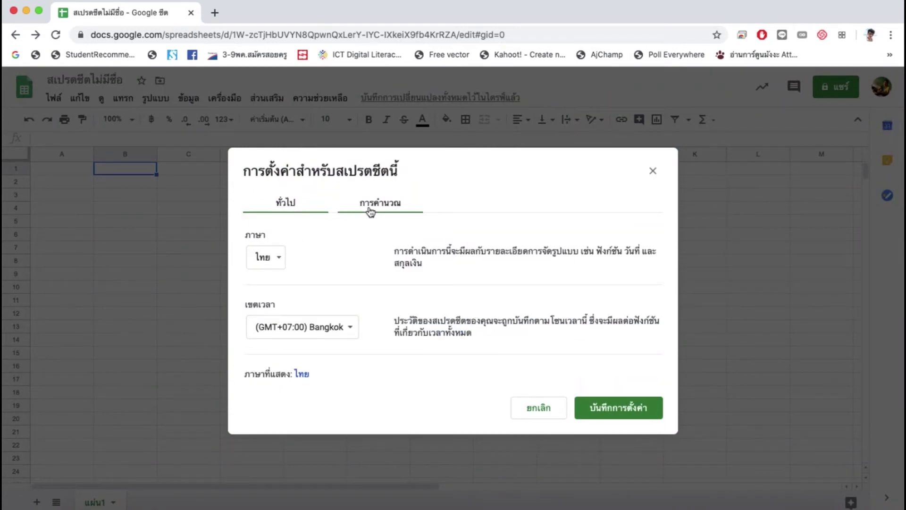
left_click(653, 173)
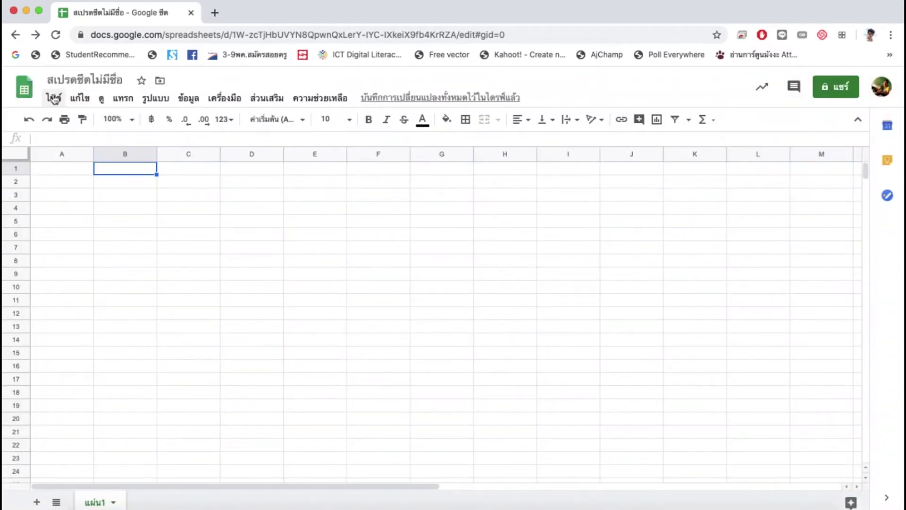
- Look through the File and Edit menus on the way to the View menu options
left_click(54, 98)
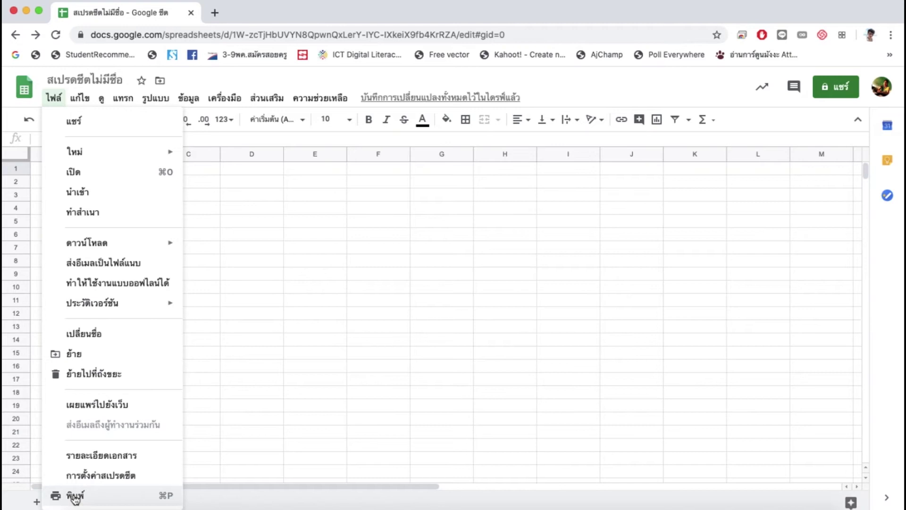
mouse_move(86, 243)
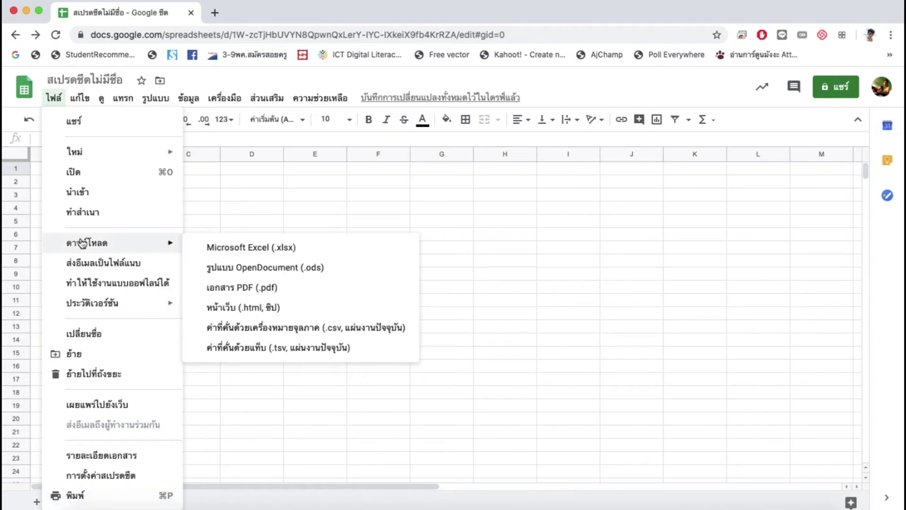
left_click(84, 106)
left_click(85, 105)
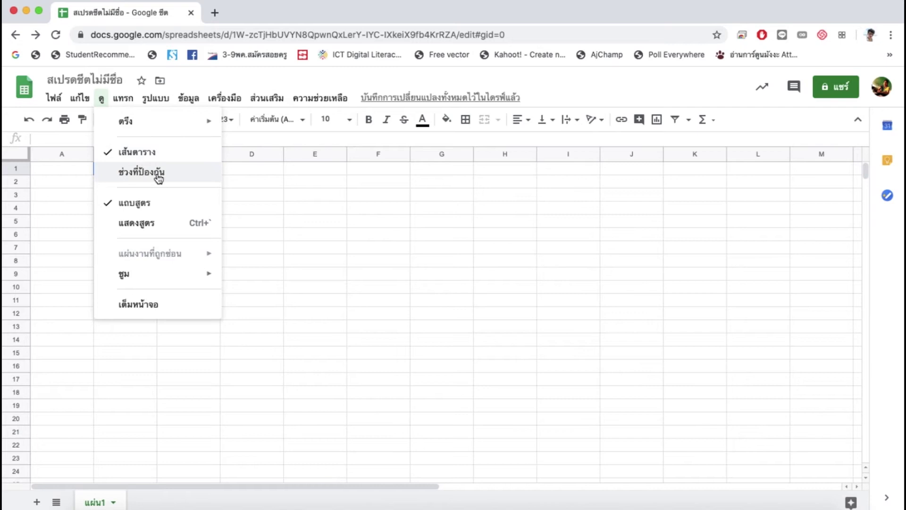
left_click(147, 152)
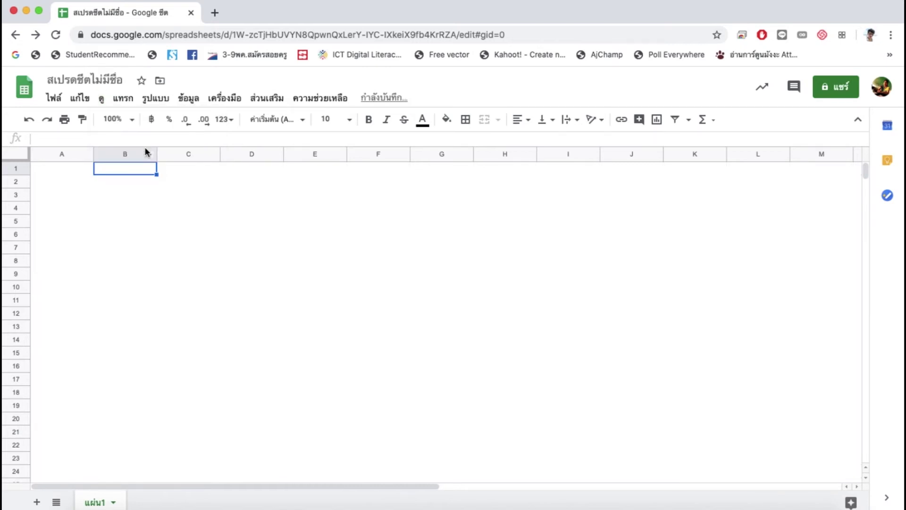
left_click(102, 98)
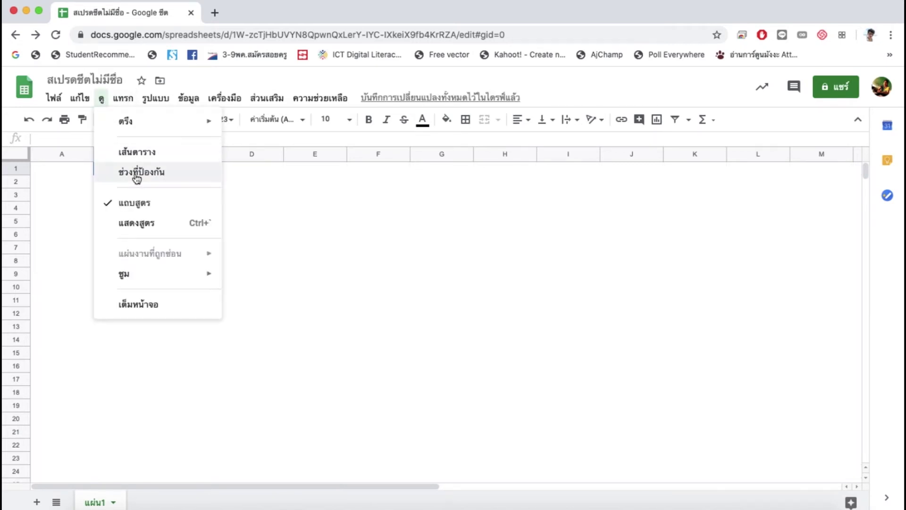
left_click(134, 152)
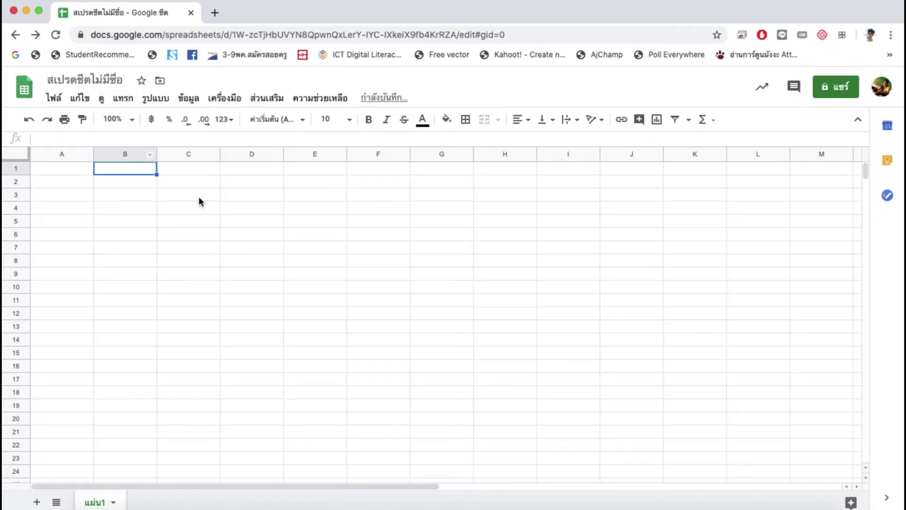
left_click(102, 100)
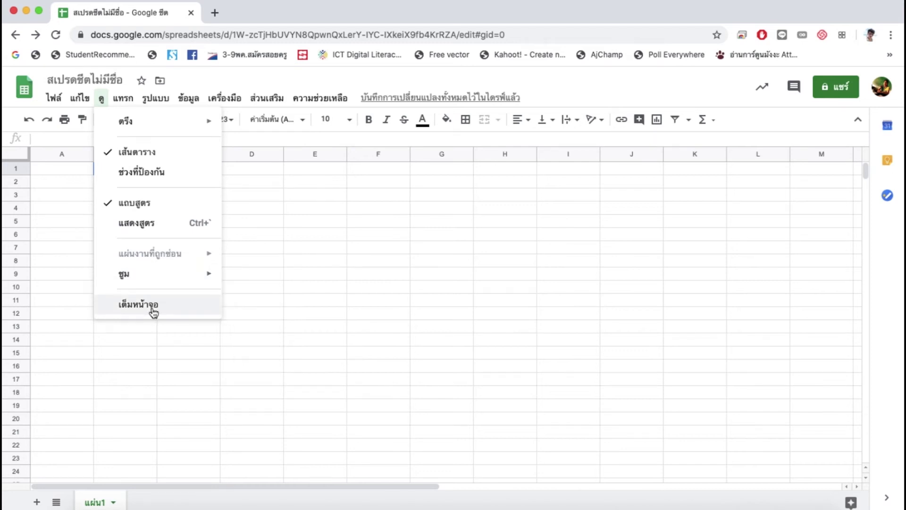
left_click(122, 98)
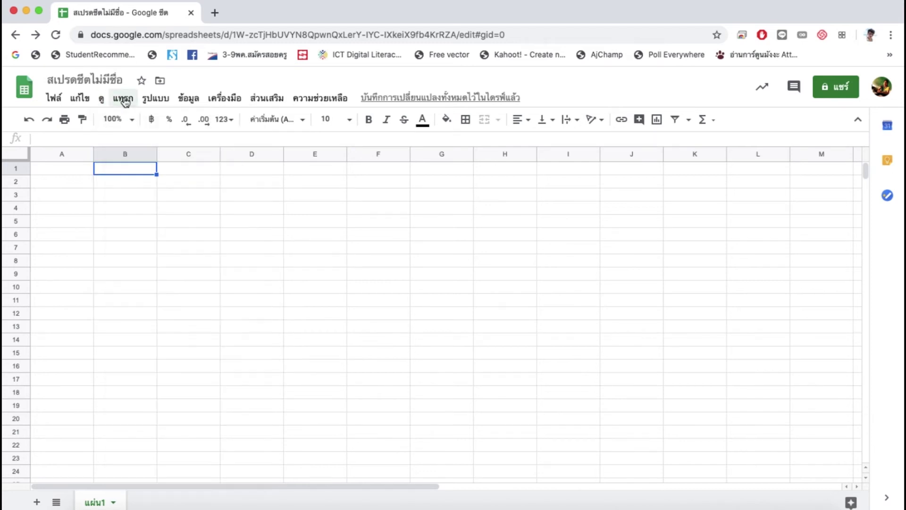
left_click(124, 100)
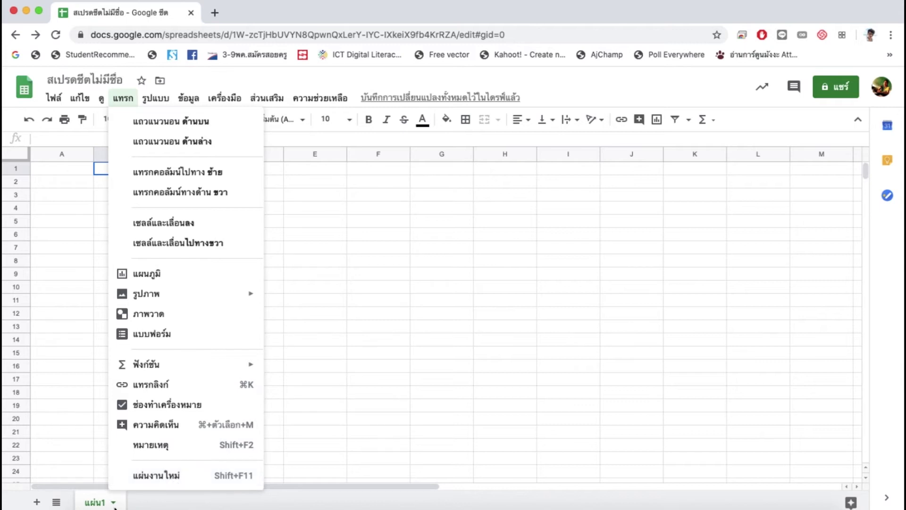
left_click(325, 185)
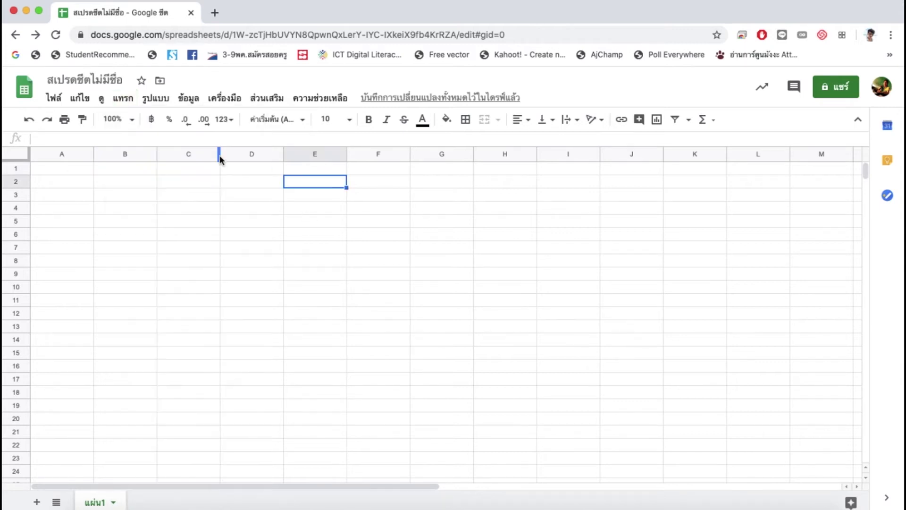
left_click(158, 99)
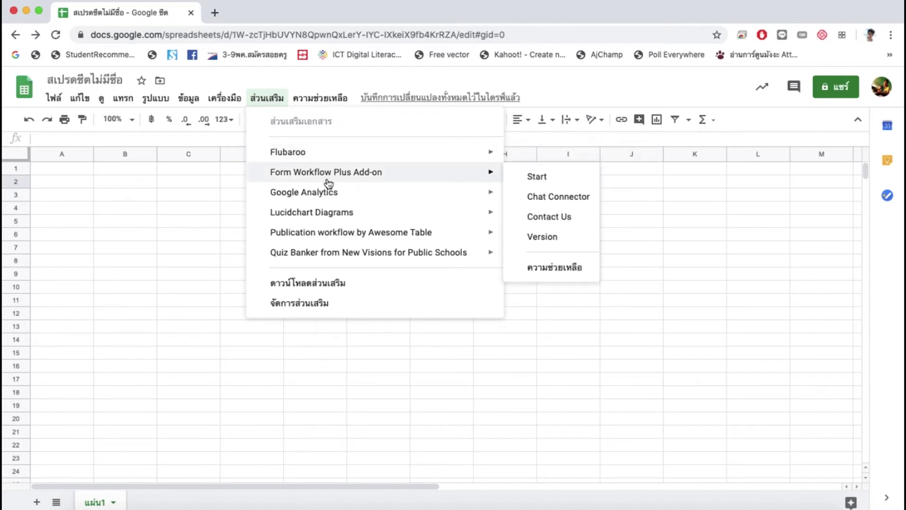
mouse_move(320, 98)
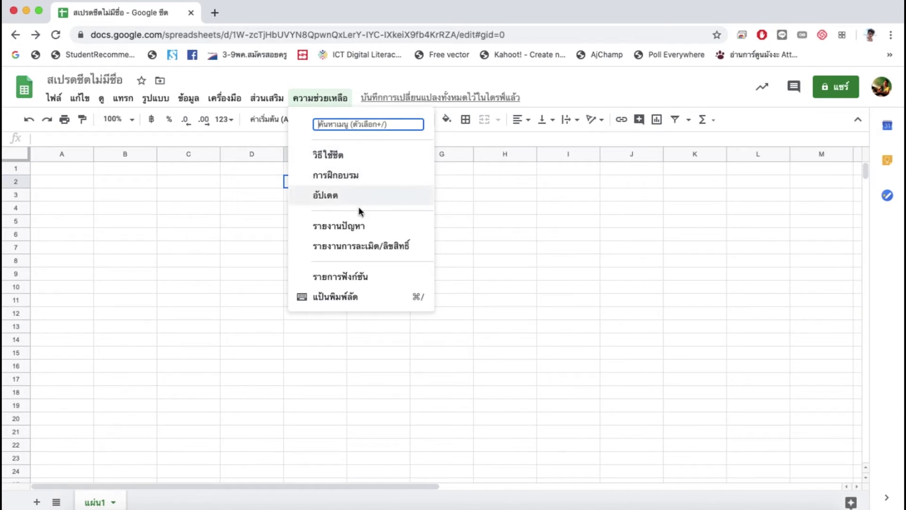
- Scroll through the Keyboard shortcuts list after dismissing its compatible-shortcuts promo, then close it
left_click(341, 302)
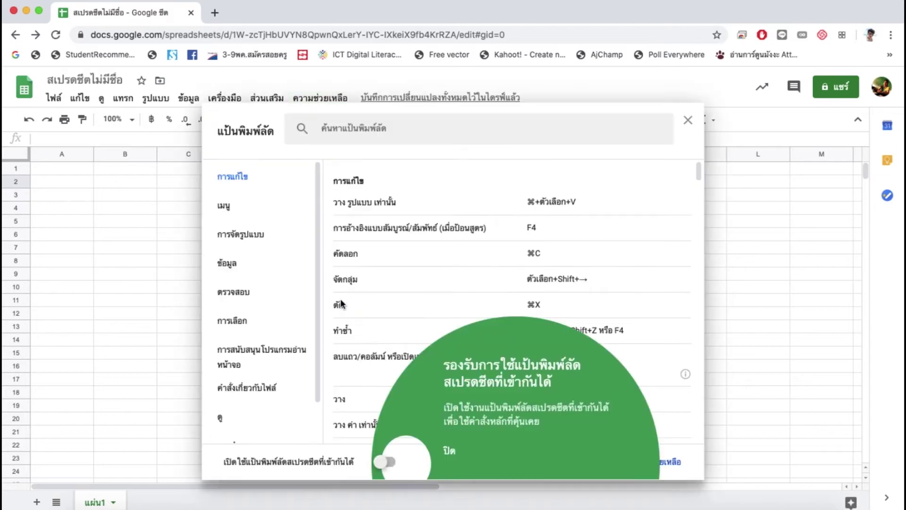
left_click(449, 452)
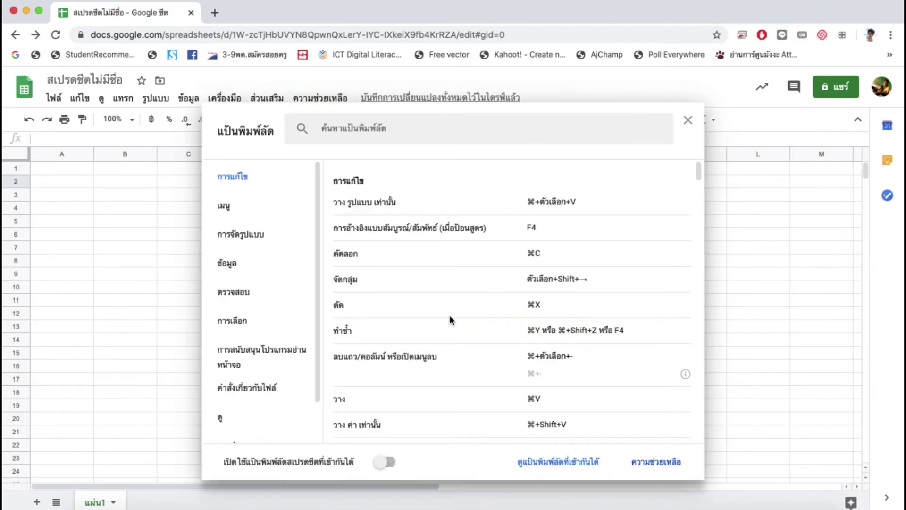
scroll(450, 315, "down", 3)
scroll(449, 315, "down", 3)
scroll(449, 316, "down", 3)
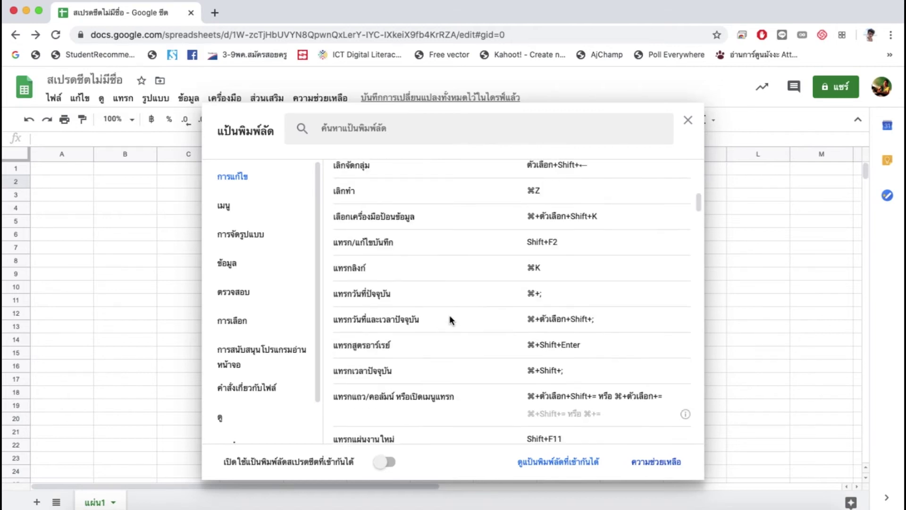
scroll(449, 315, "down", 2)
scroll(449, 316, "up", 10)
scroll(450, 315, "up", 3)
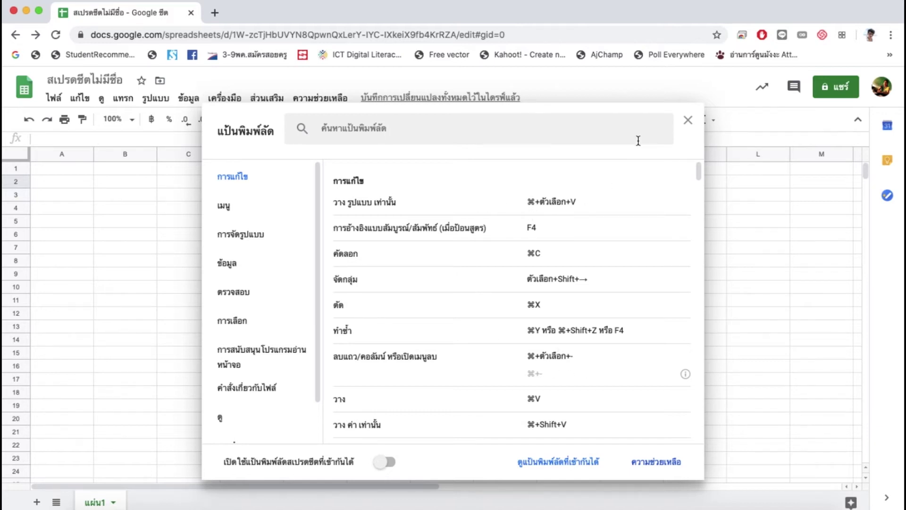
left_click(688, 120)
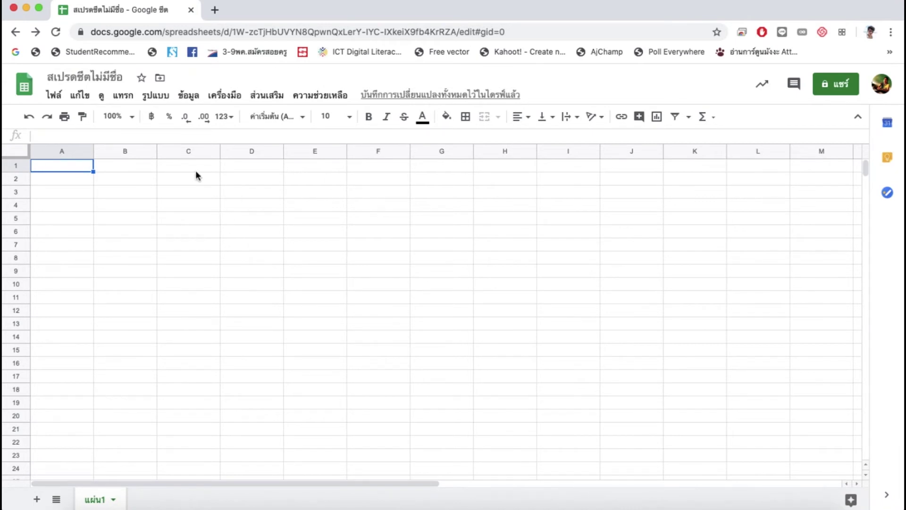
- Rename the spreadsheet to 'ผลการเรียนของนักเรียนกลุ่ม101'
left_click(68, 78)
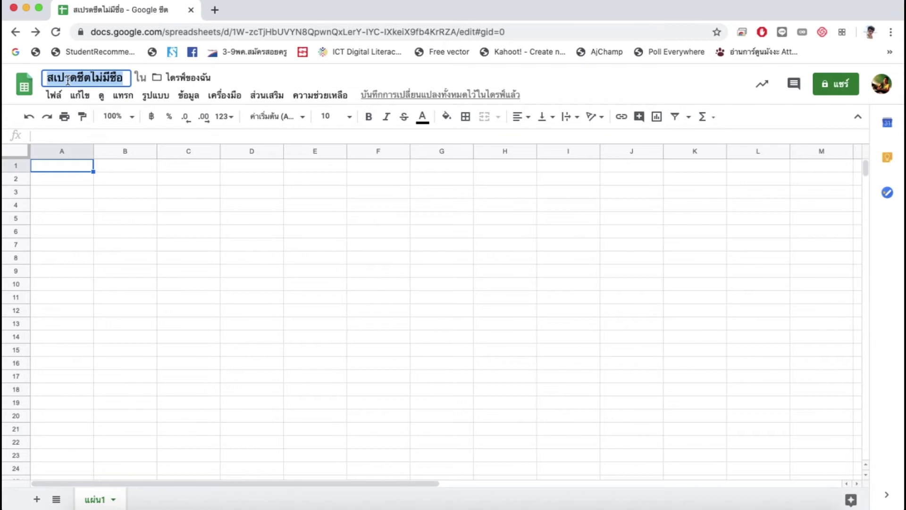
type("ผล")
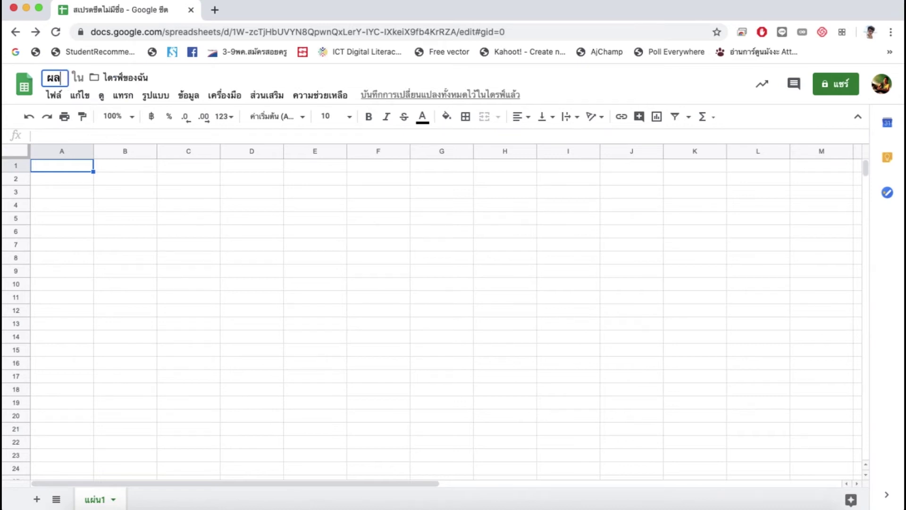
type("การเรียน")
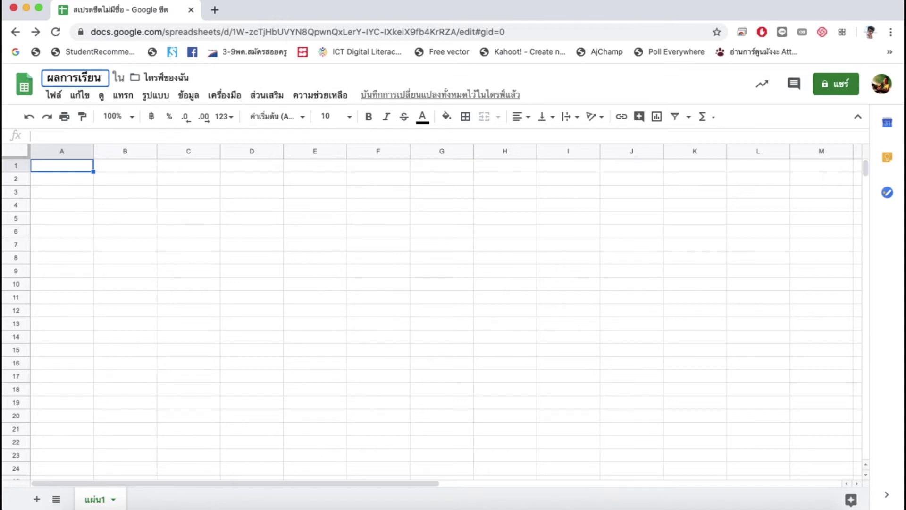
type("ของนักเรียนกลุ่ม")
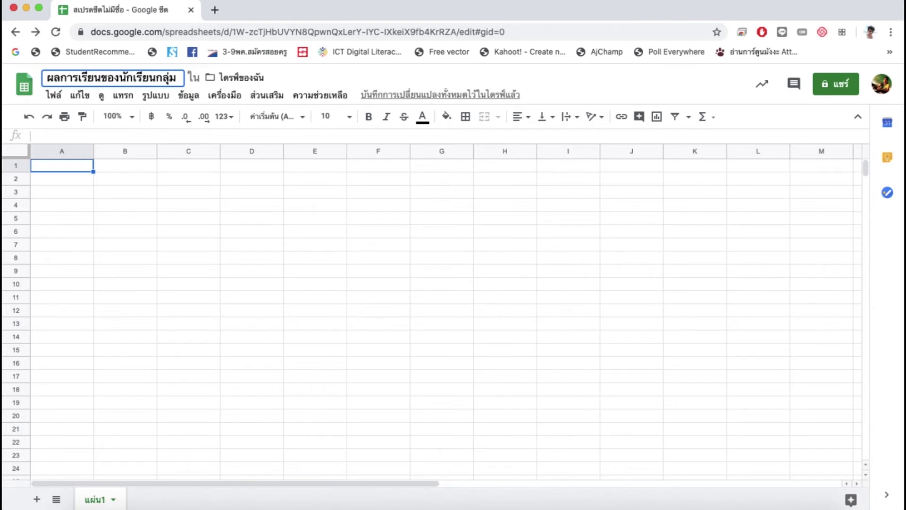
type("101")
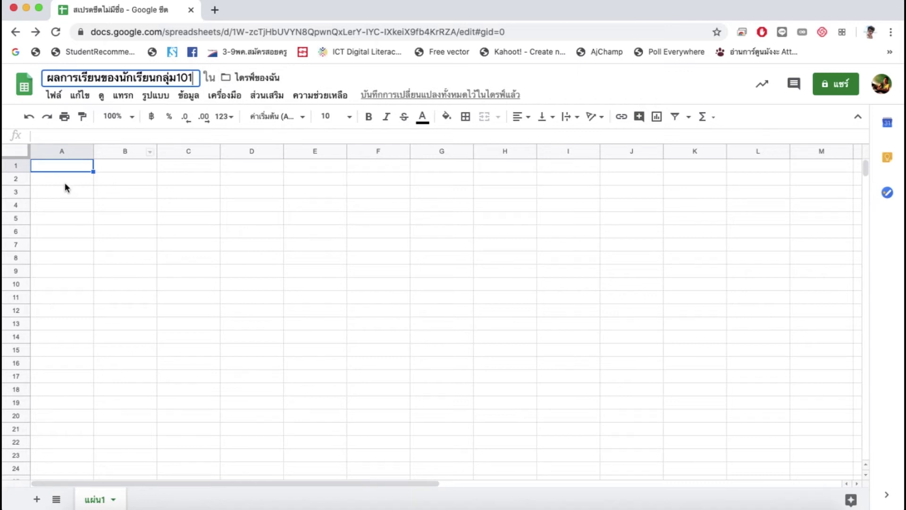
key("Return")
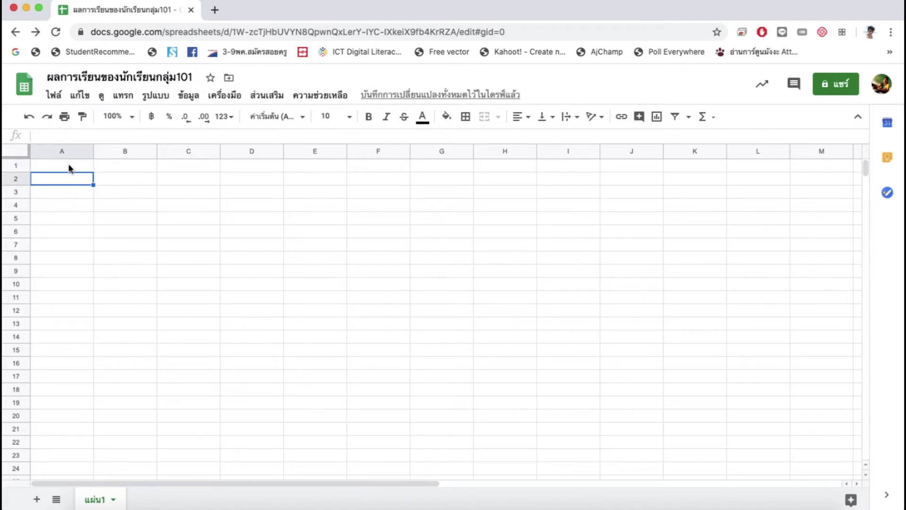
- Bring up the Drive folder choices and close them without moving the file
left_click(230, 79)
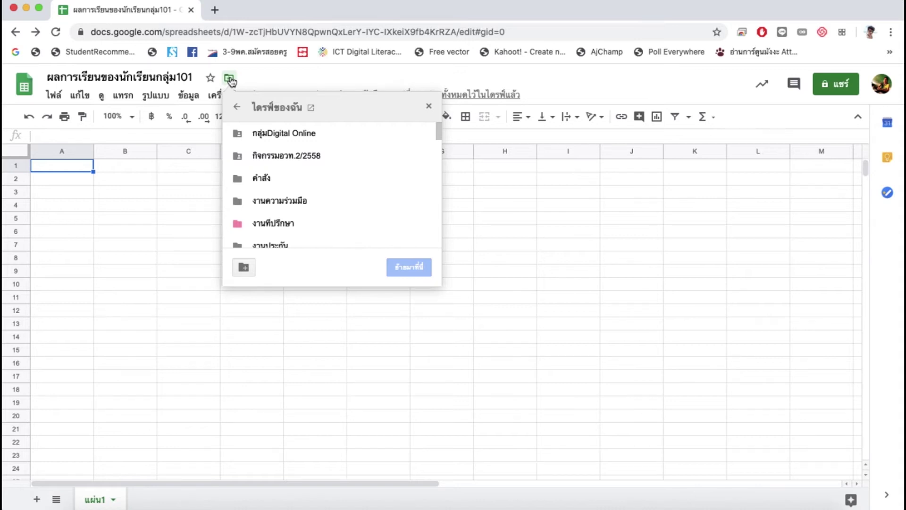
left_click(229, 79)
left_click(230, 79)
left_click(61, 172)
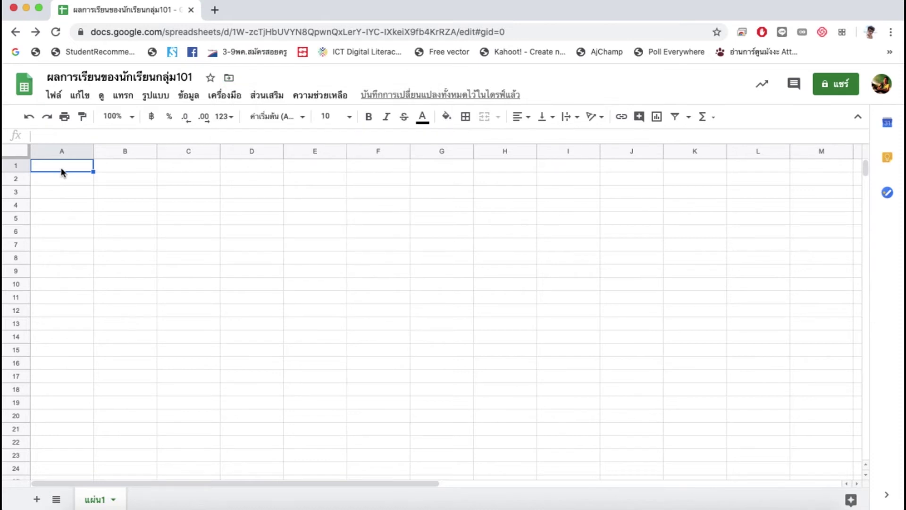
- Enter the headers ที่ in A1 and ชื่อ - นามสกุล in B1
type("mชื่อ")
key("BackSpace")
key("BackSpace")
type("ที่")
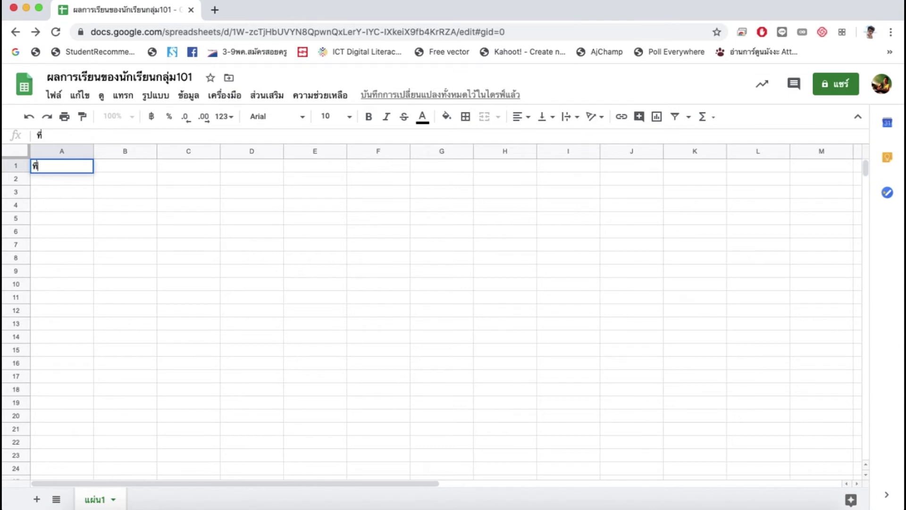
key("Tab")
type("ช")
type("ื่อ")
type("ส")
key("BackSpace")
key("ctrl+Return")
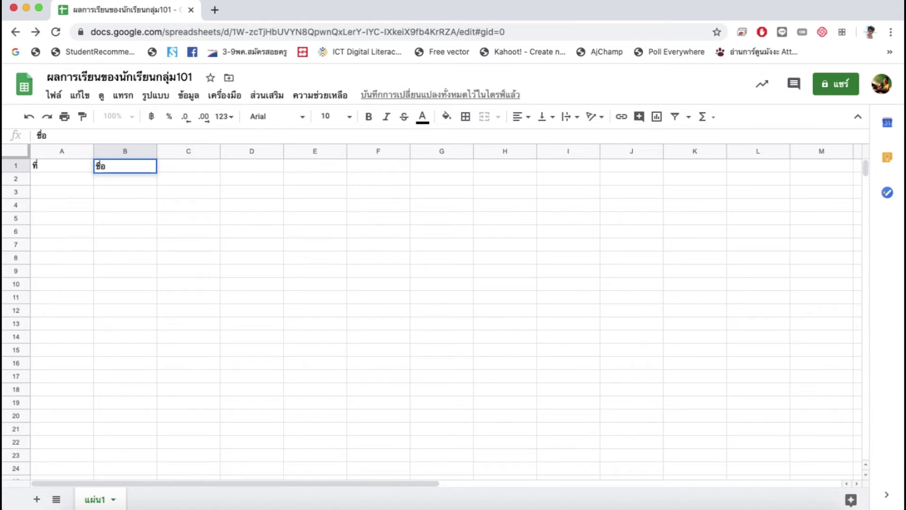
type("- นาม")
key("BackSpace")
type("มสกุล")
key("Tab")
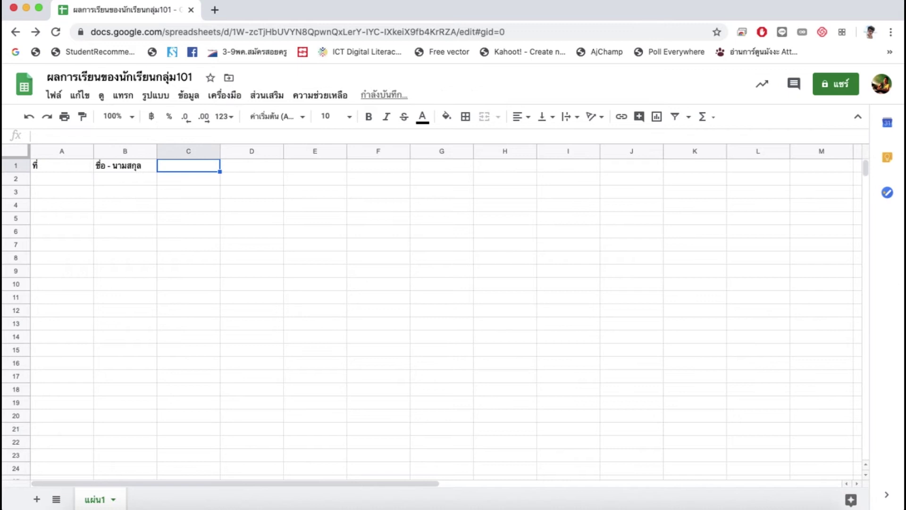
- Enter the header ใบงาน in C1 and start typing in C2
type("คะ")
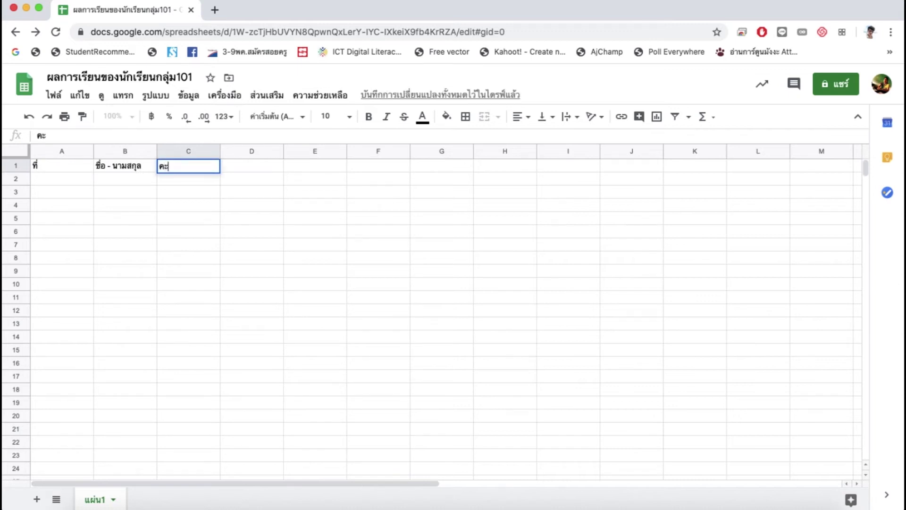
type("แ")
key("BackSpace")
key("BackSpace")
key("BackSpace")
type("ใบงาน")
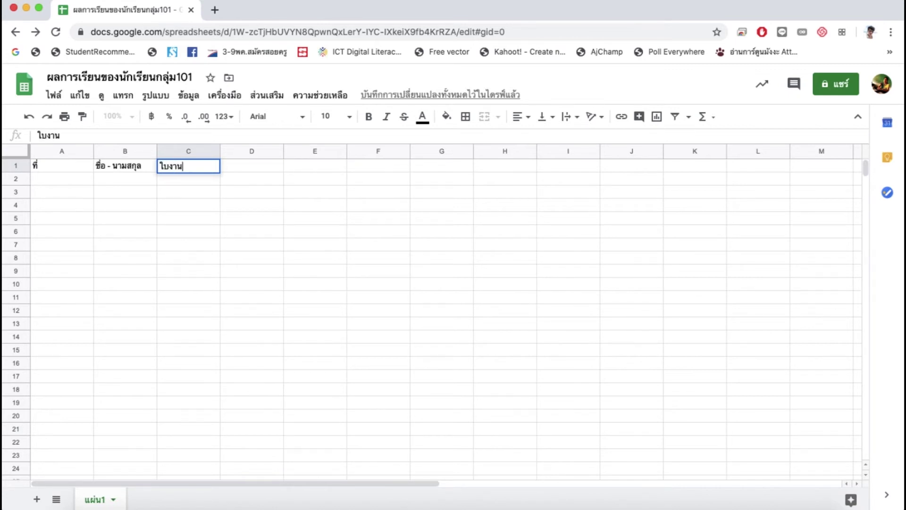
left_click(166, 178)
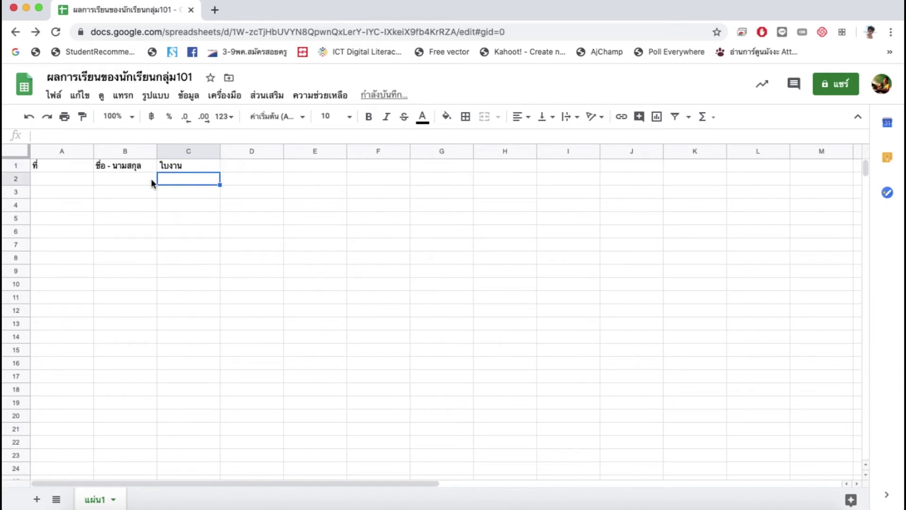
type("ใบงาน")
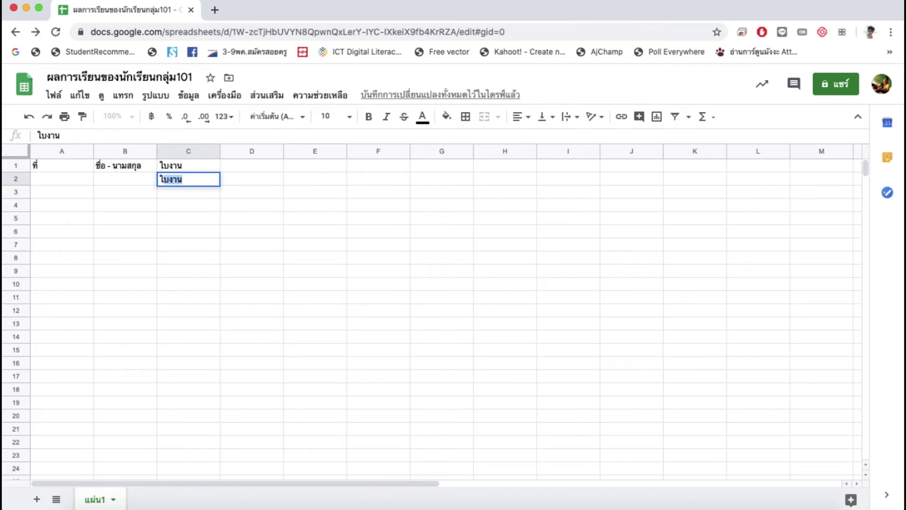
- Complete cell C2 as 'ใบงานที่ 1'
key("Tab")
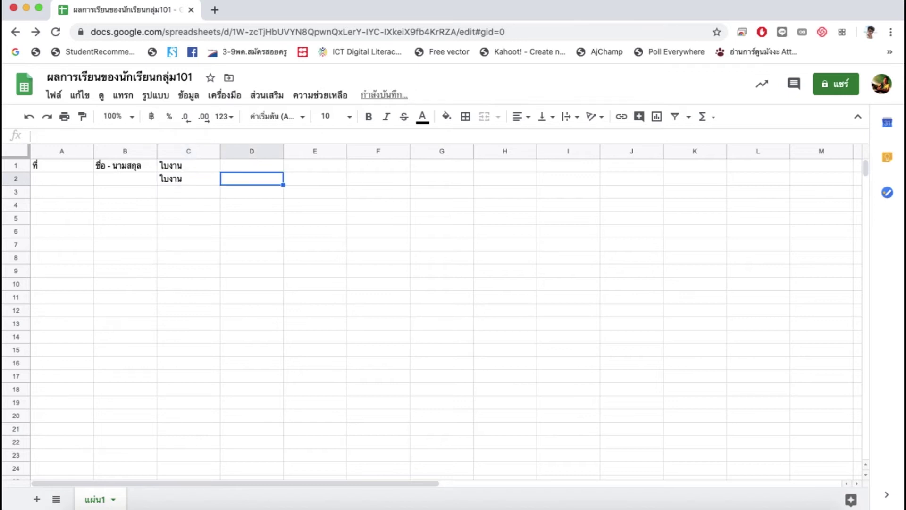
double_click(195, 179)
type("ที่. ")
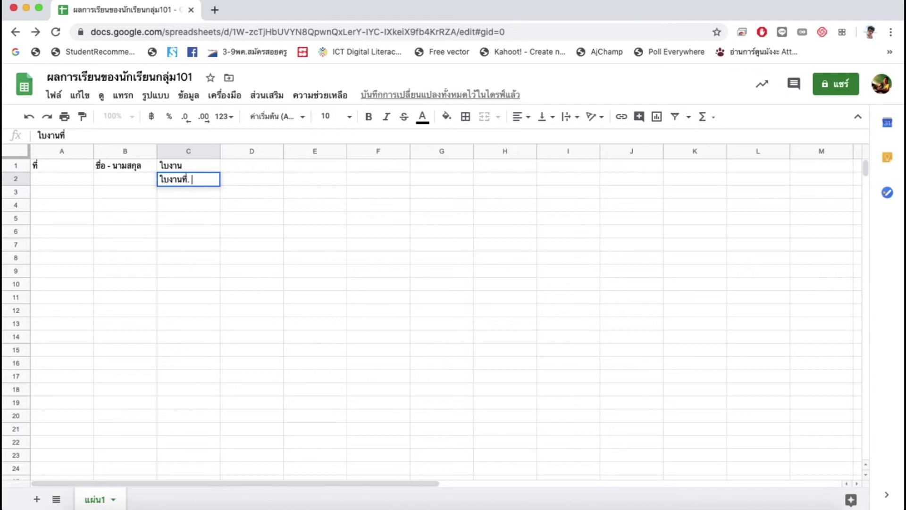
type("1")
key("BackSpace")
key("BackSpace")
key("BackSpace")
type("1")
key("BackSpace")
key("BackSpace")
type("1")
left_click(226, 179)
- Autofill ใบงานที่ 2 and ใบงานที่ 3 into D2:E2, redoing the fill once, and check the labels
left_click(210, 178)
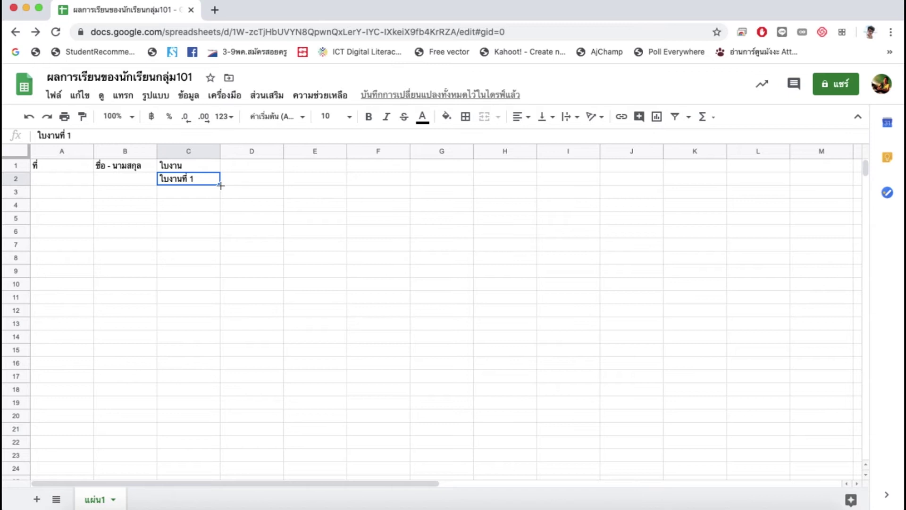
left_click_drag(220, 185, 301, 182)
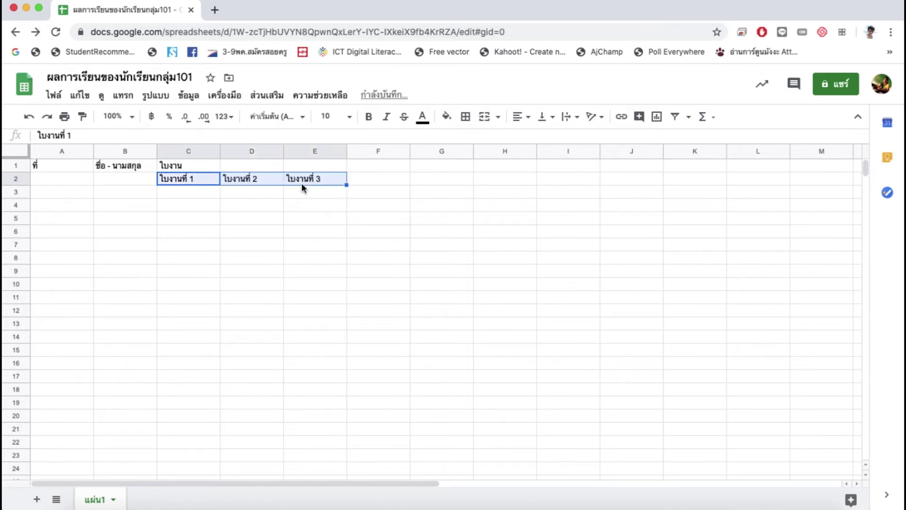
left_click(264, 181, "super")
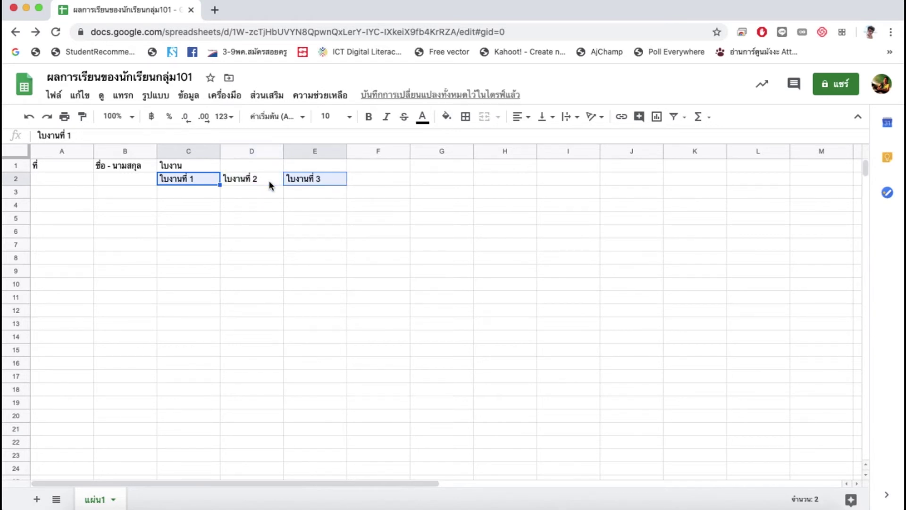
left_click(270, 184)
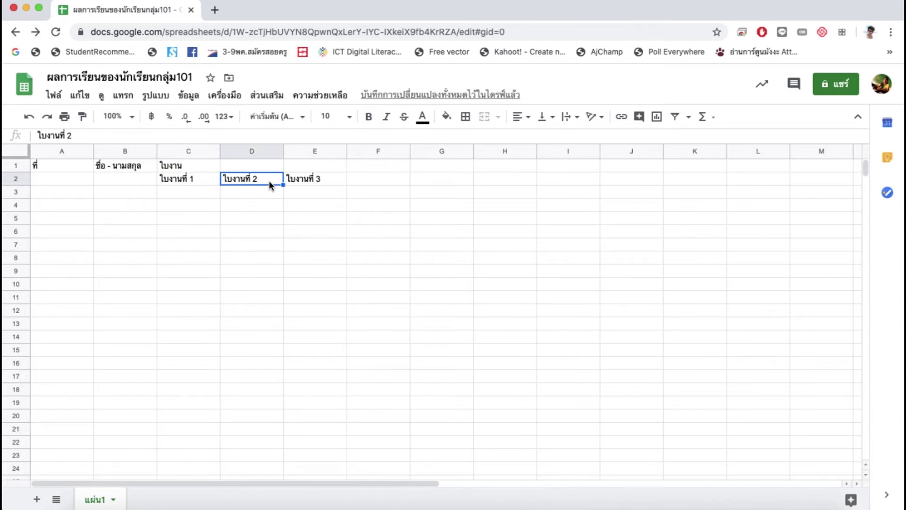
key("Delete")
left_click(333, 183)
key("Delete")
left_click(189, 179)
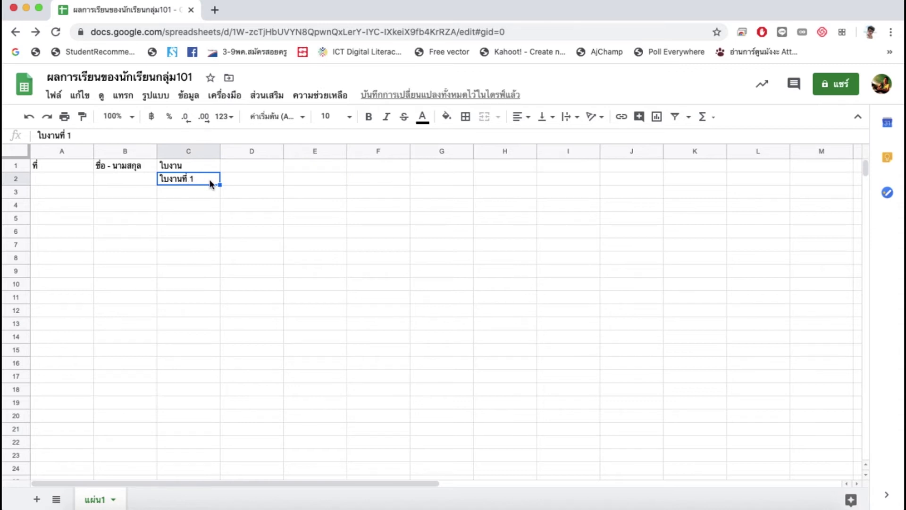
left_click_drag(221, 186, 301, 184)
left_click(211, 184)
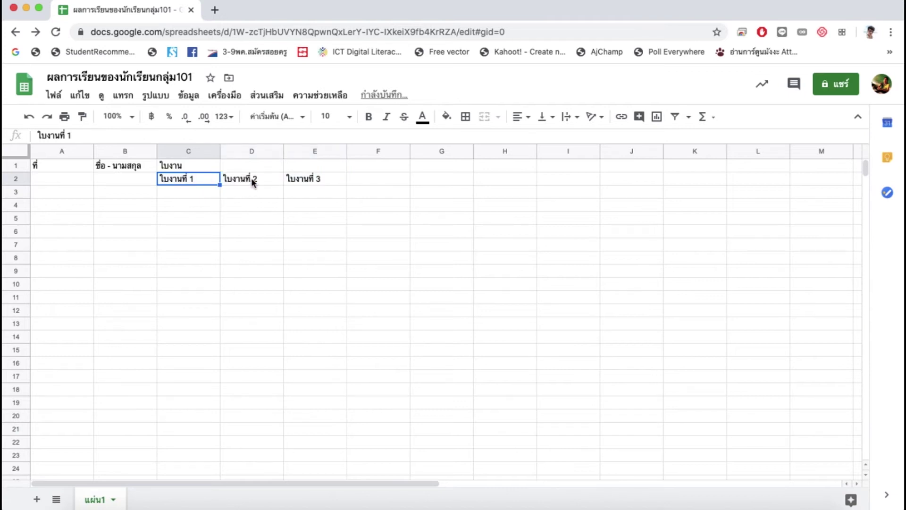
key("Right")
key("Right")
left_click(213, 168)
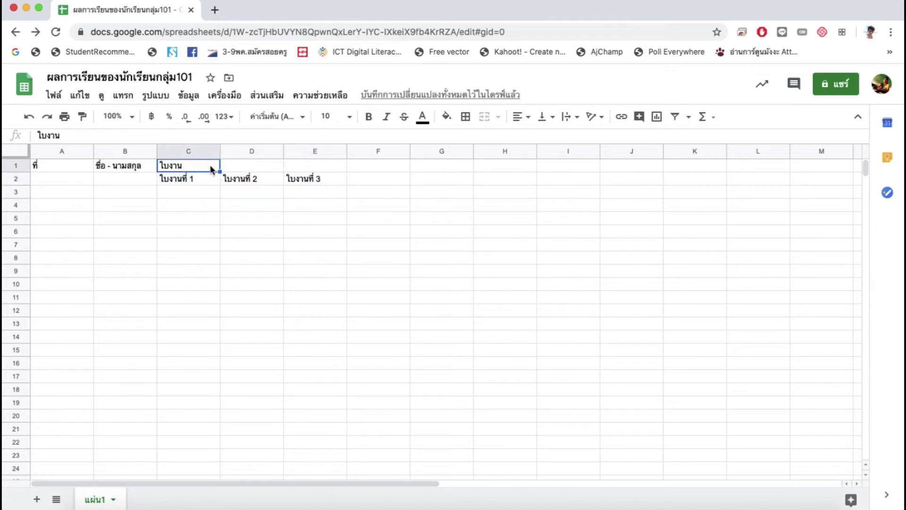
- Merge C1:E1 into one cell and centre the ใบงาน heading across it
left_click_drag(217, 167, 321, 169)
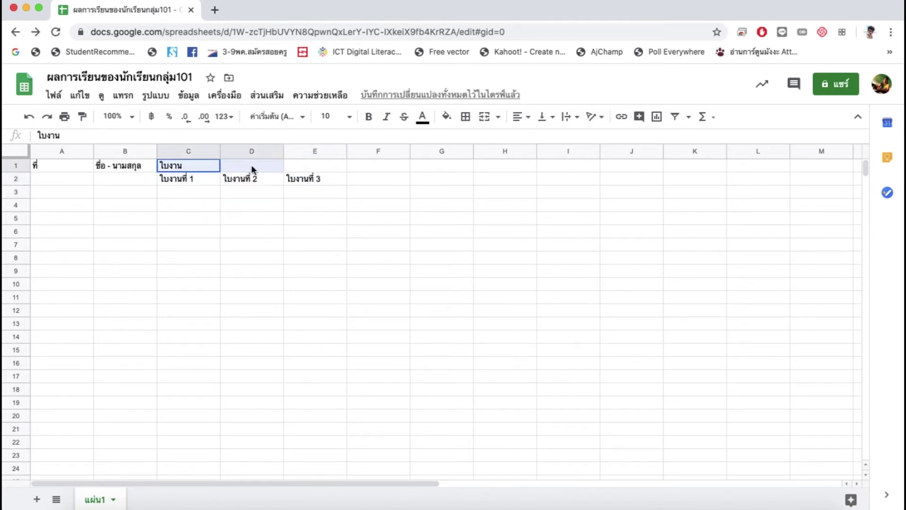
right_click(321, 169)
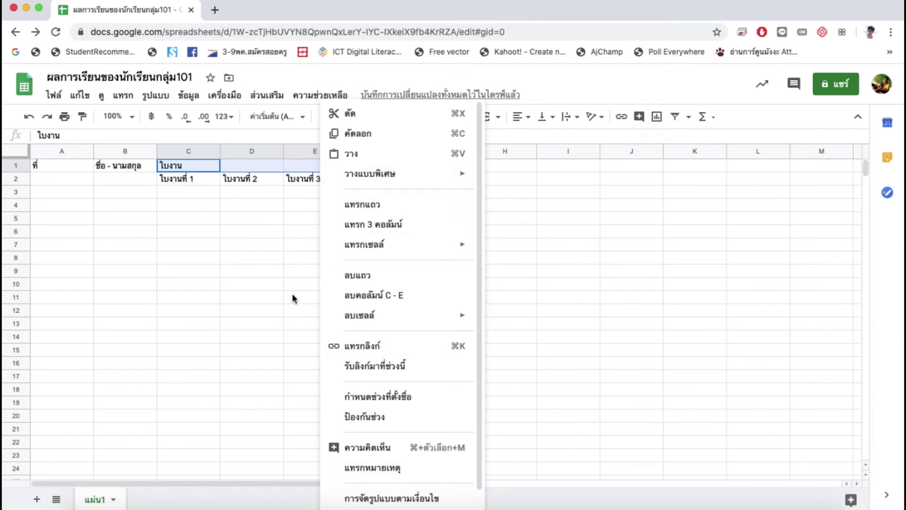
left_click(195, 166)
left_click_drag(226, 171, 213, 173)
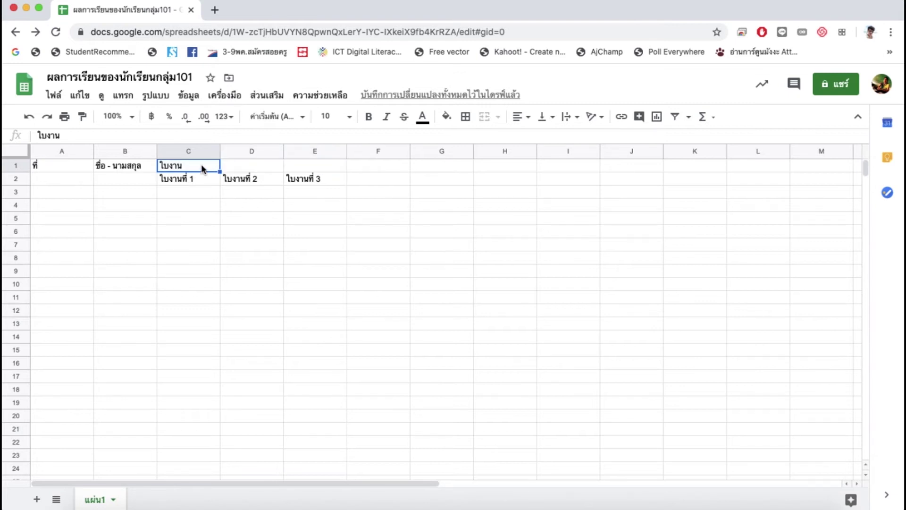
left_click_drag(202, 166, 346, 168)
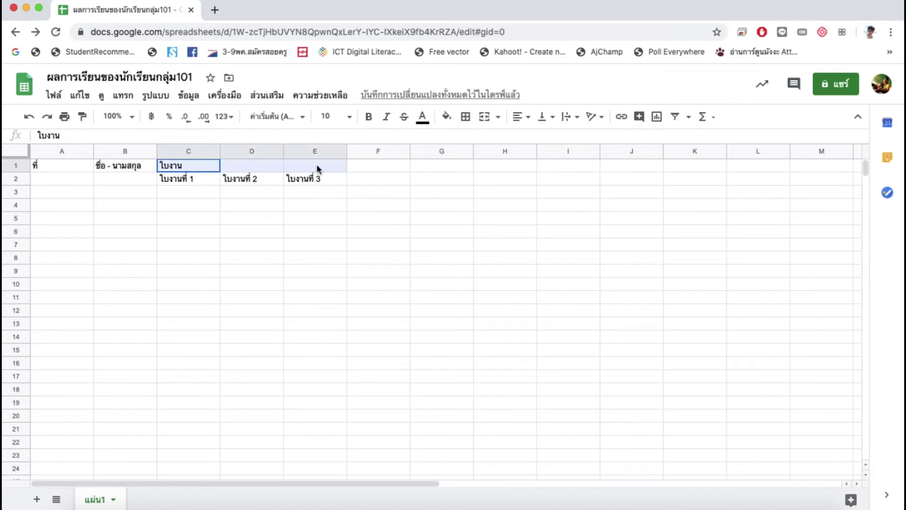
left_click(488, 122)
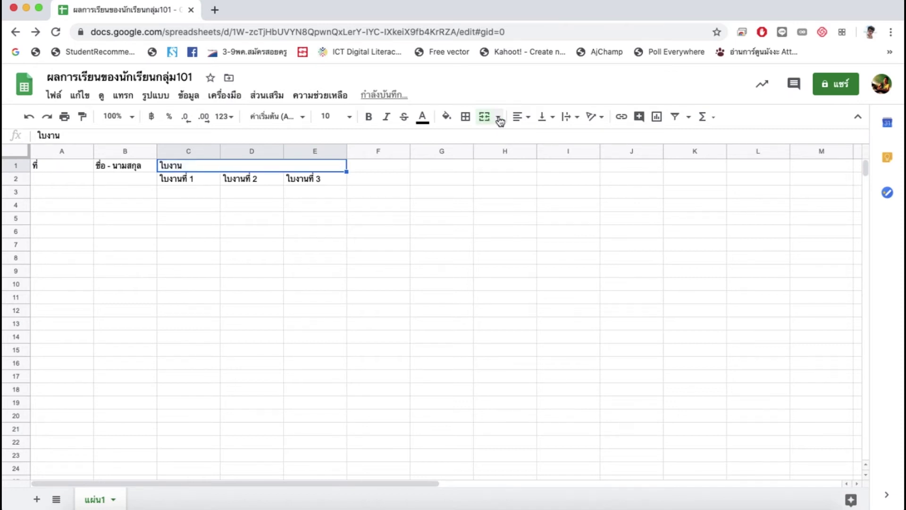
left_click(530, 122)
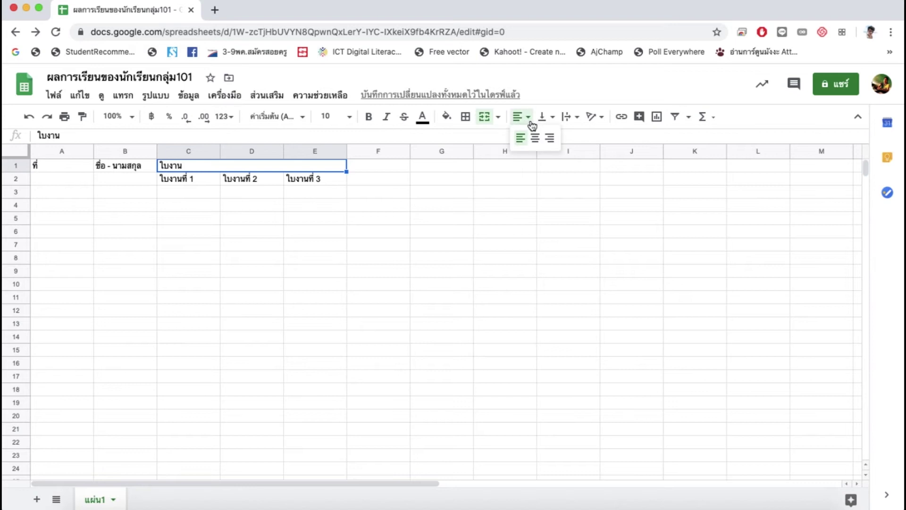
left_click(536, 137)
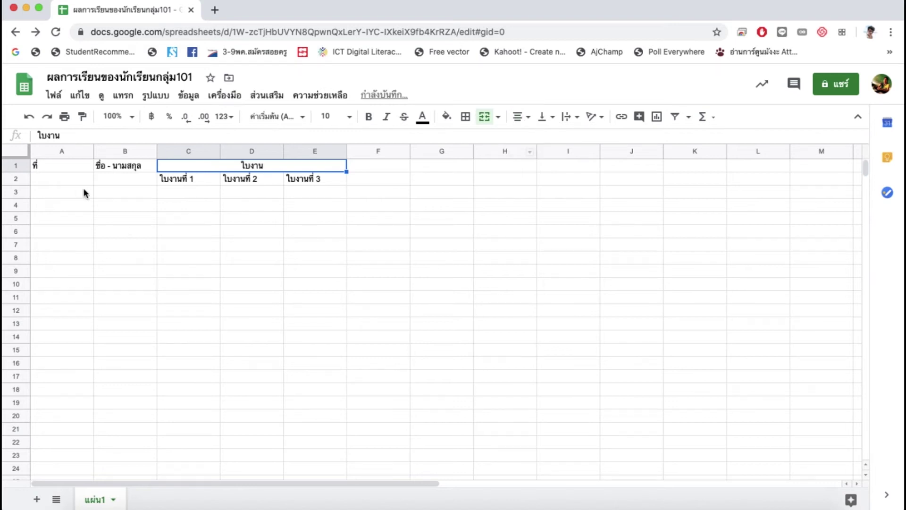
left_click(367, 171)
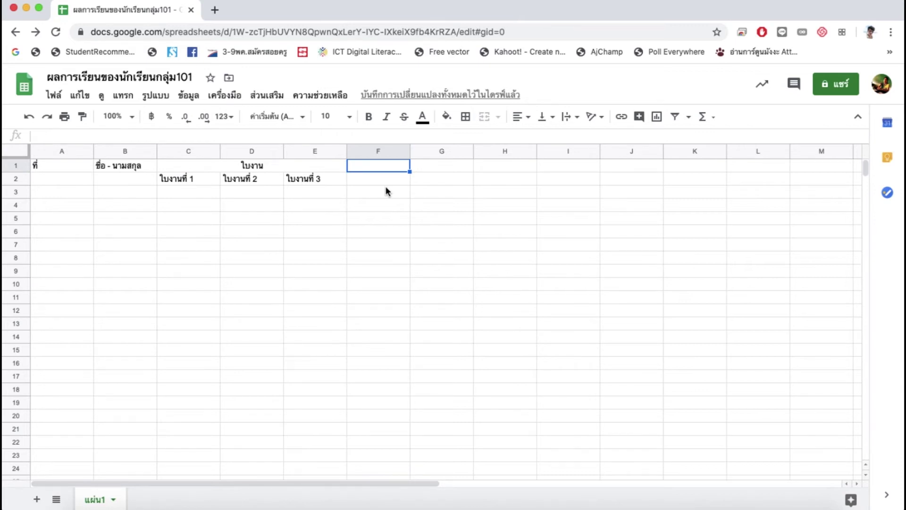
- Merge A1:A2, B1:B2 and F1:F2 so each heading spans both header rows
left_click(57, 166)
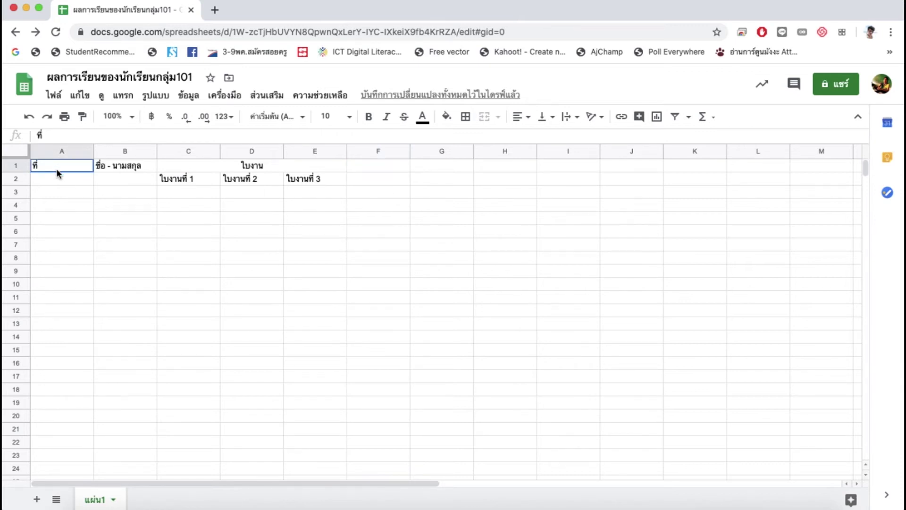
left_click(22, 167)
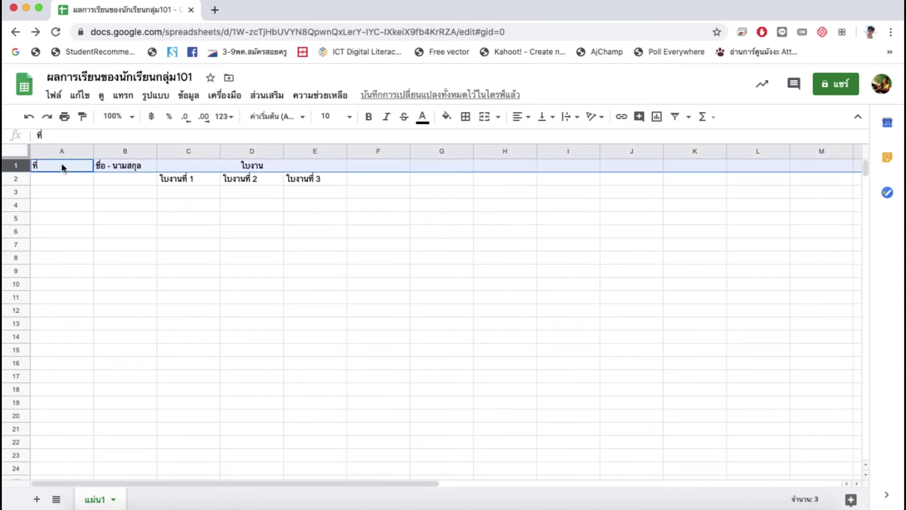
left_click_drag(67, 166, 68, 178)
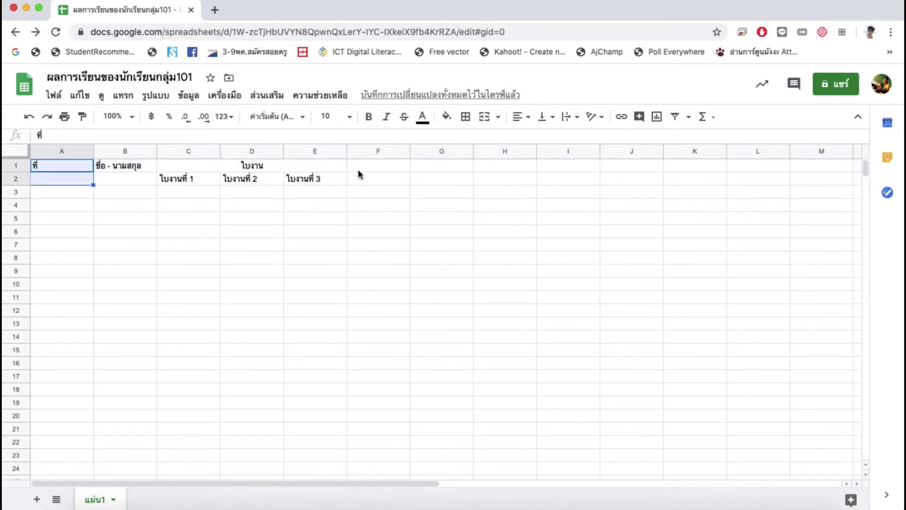
left_click(68, 170)
left_click_drag(68, 169, 69, 180)
left_click(485, 118)
left_click_drag(123, 166, 140, 183)
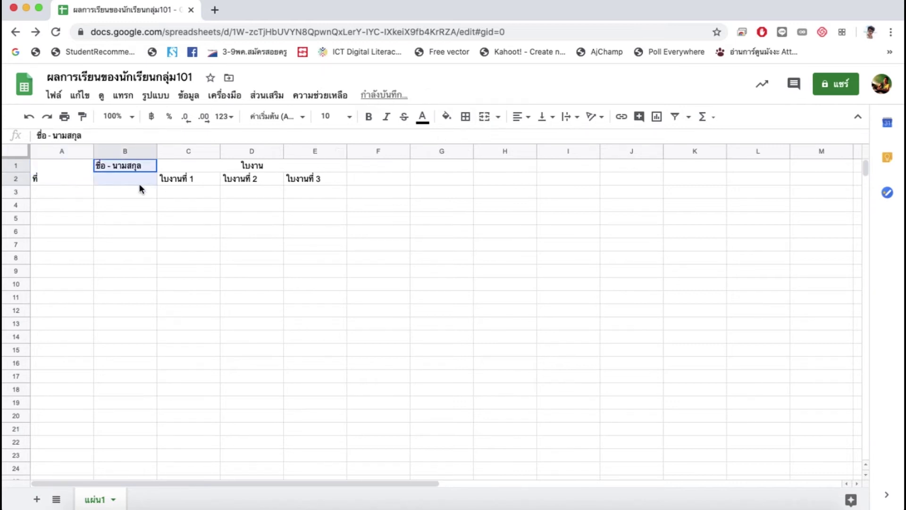
left_click(486, 118)
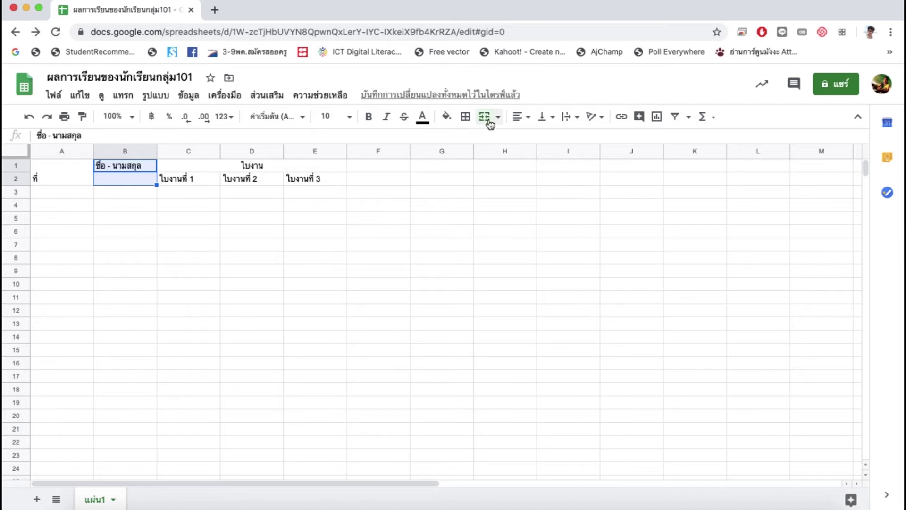
left_click(383, 168)
left_click_drag(392, 163, 392, 179)
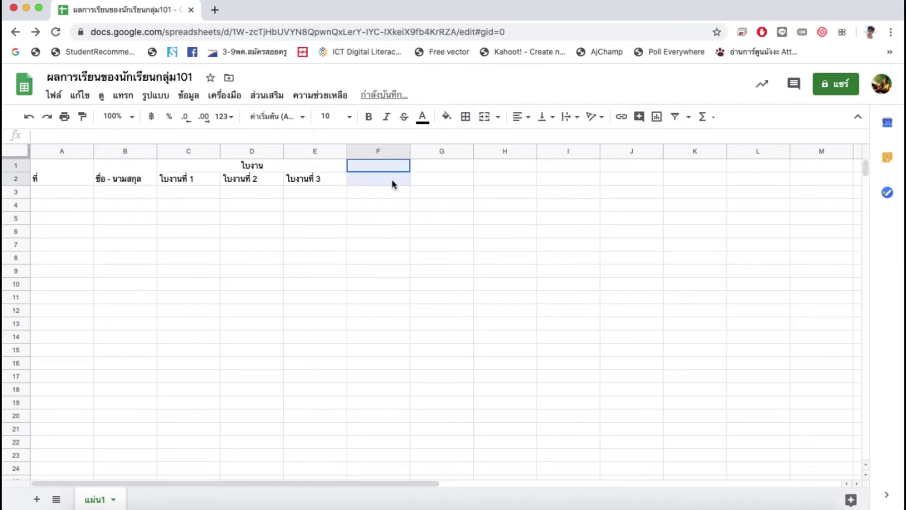
left_click(484, 118)
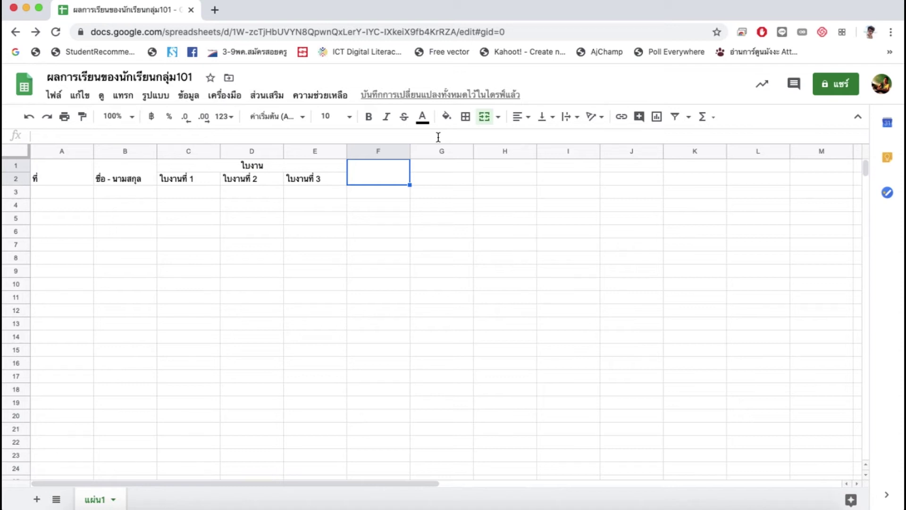
- Enter the midterm heading คะแนนสอบกลางภาค in column F
type("ท")
key("BackSpace")
type("คะแนนสอบกลางภาค")
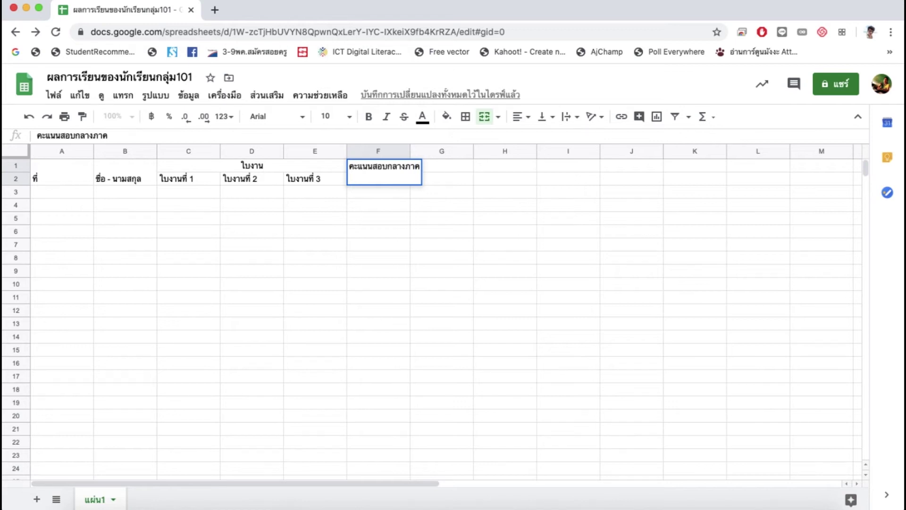
left_click(361, 219)
- Copy the heading into column G and change it to คะแนนสอบปลายภาค
left_click(373, 178)
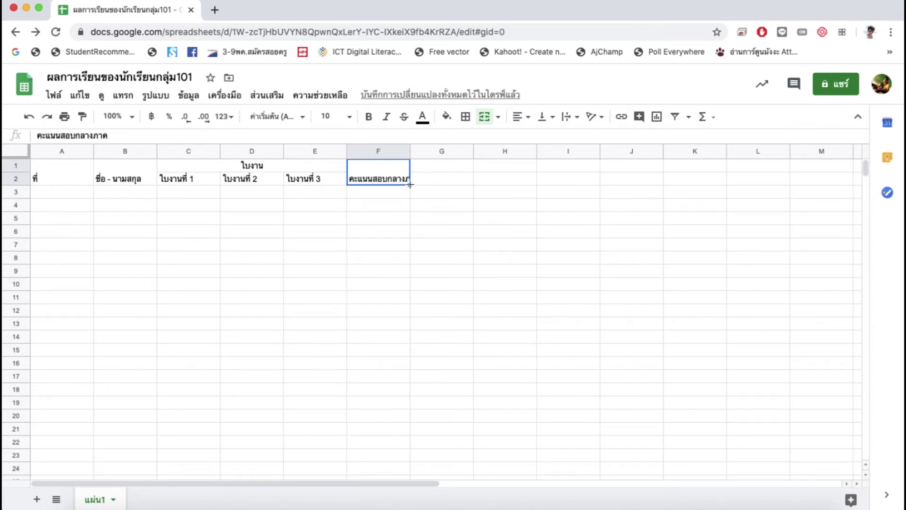
left_click_drag(410, 185, 445, 185)
left_click(362, 183)
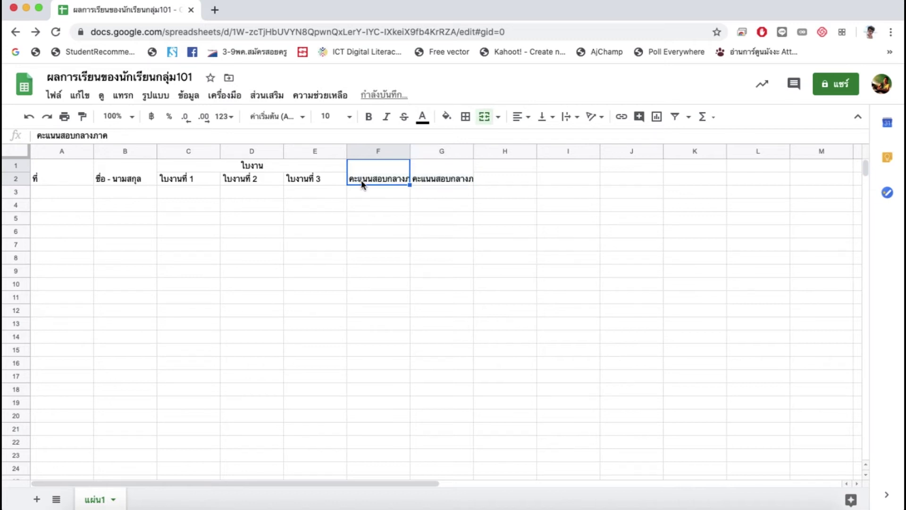
left_click(413, 155)
left_click(439, 179)
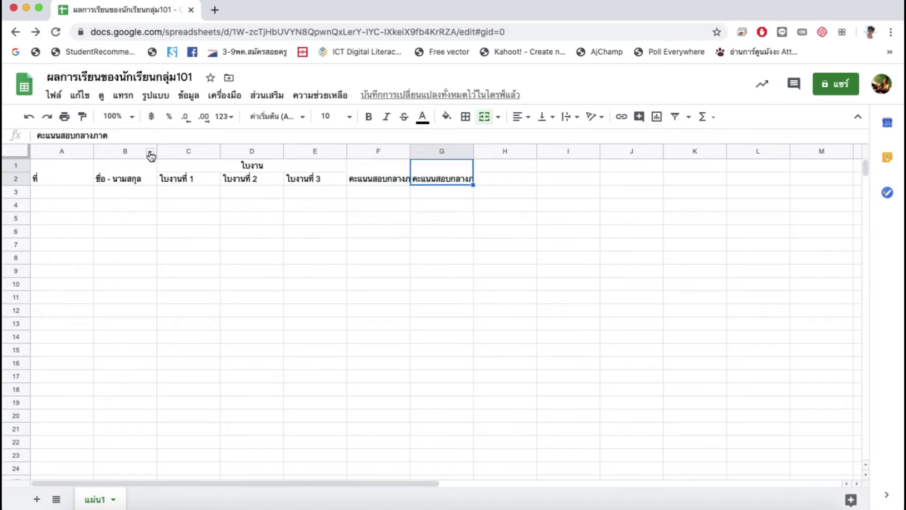
left_click_drag(107, 135, 95, 136)
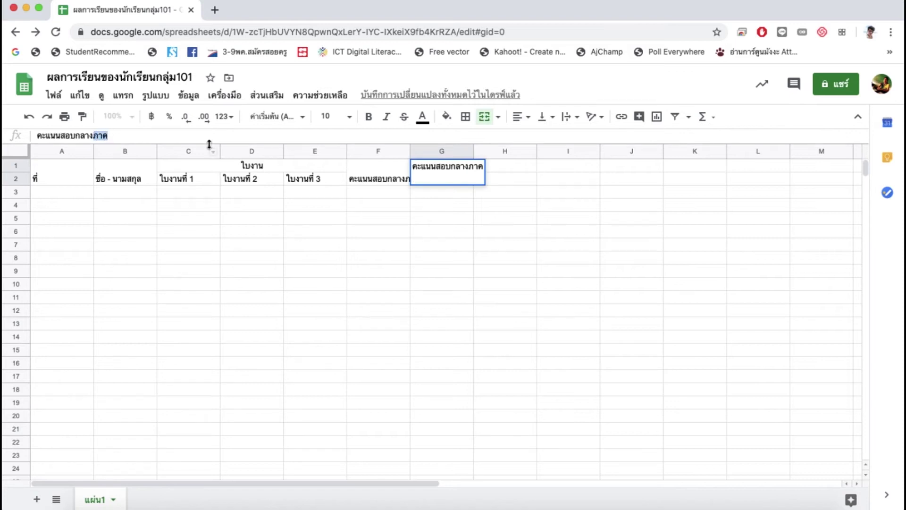
key("BackSpace")
key("BackSpace")
key("BackSpace")
key("BackSpace")
key("BackSpace")
type("z")
key("BackSpace")
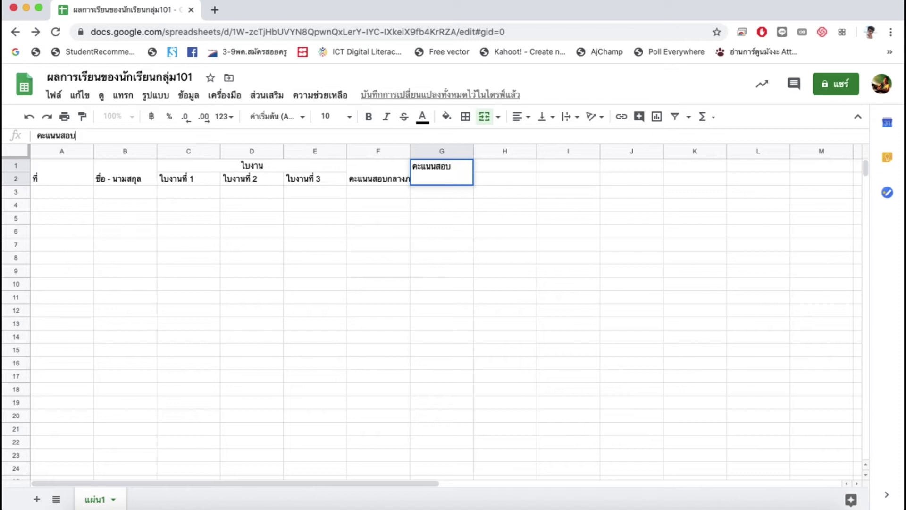
type("ปลายภาค")
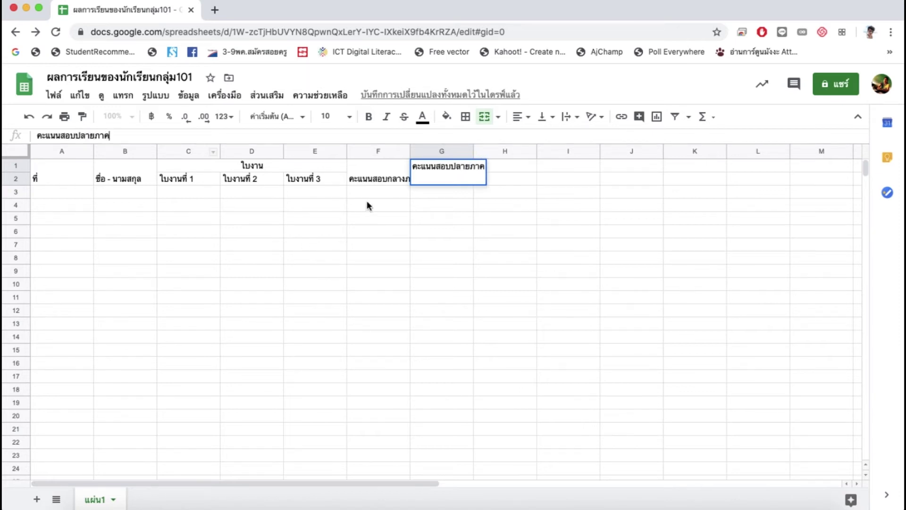
left_click(367, 200)
- Widen columns F and G to fit their full headings
left_click(386, 150)
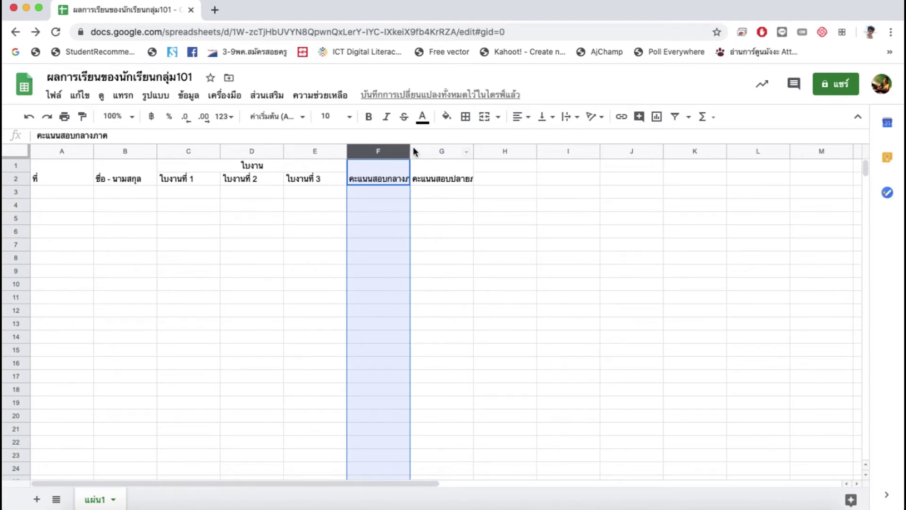
left_click_drag(413, 151, 429, 150)
left_click(472, 151)
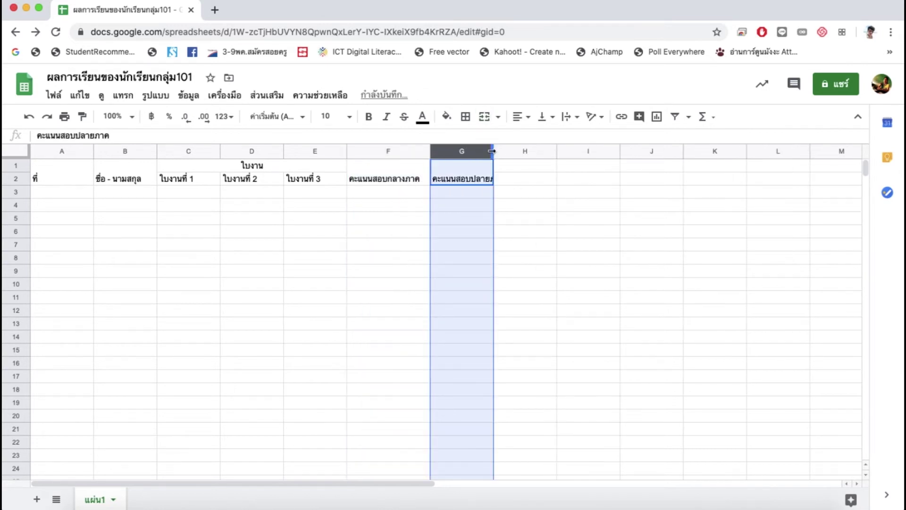
left_click_drag(494, 151, 508, 151)
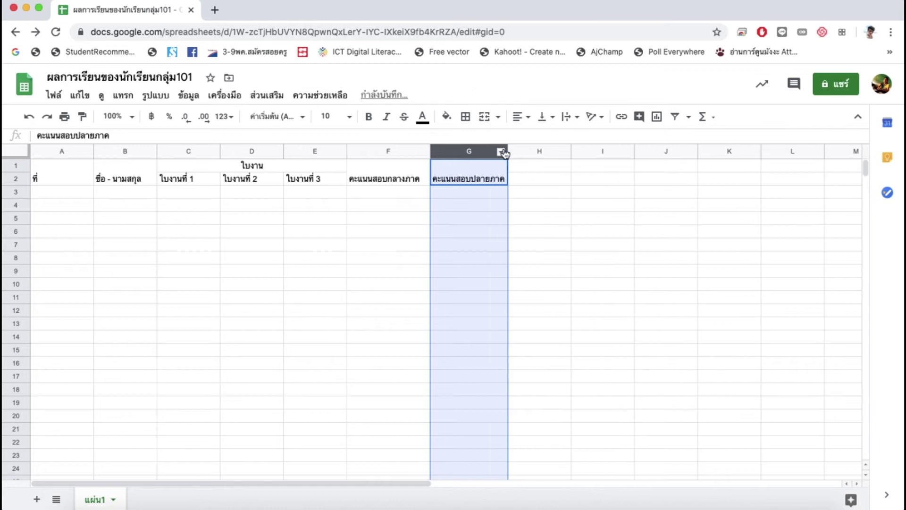
left_click(381, 176)
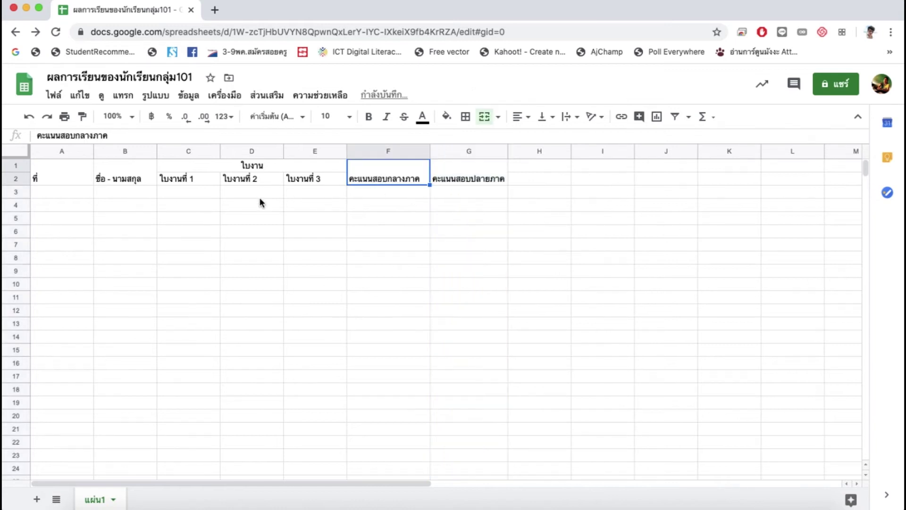
left_click(529, 167)
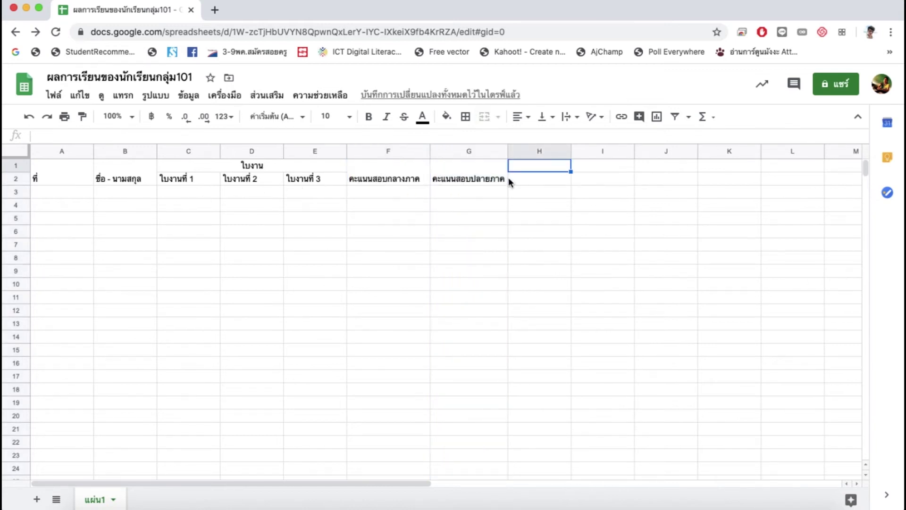
- Copy the merged final-exam header into column H and retitle it 'รวม 100'
left_click(462, 179)
left_click_drag(508, 183, 542, 180)
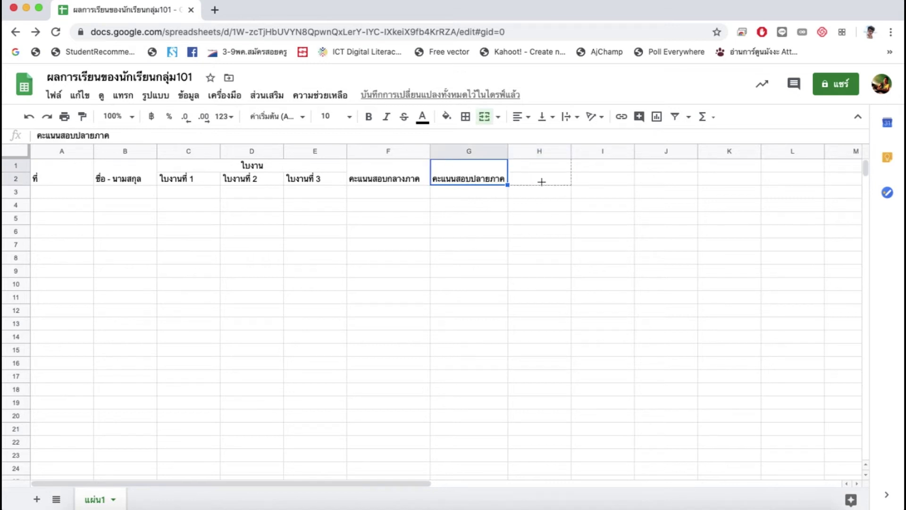
left_click(542, 180)
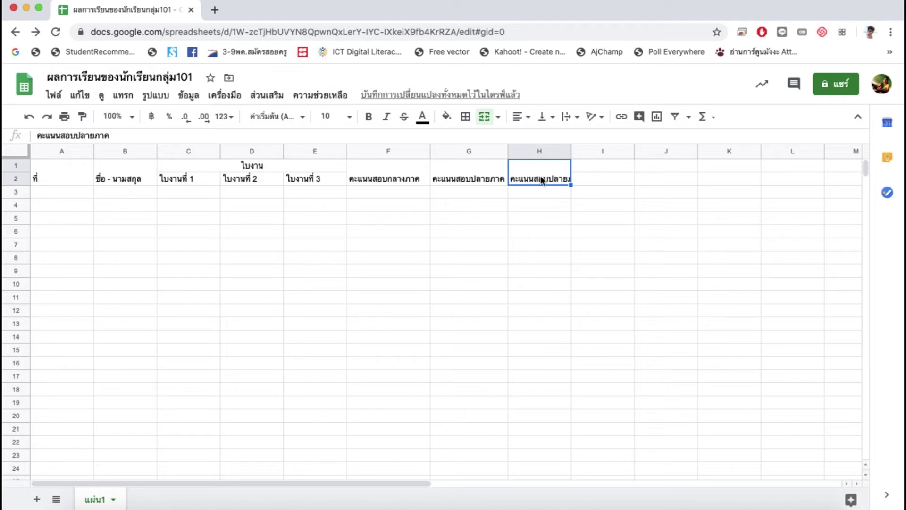
key("BackSpace")
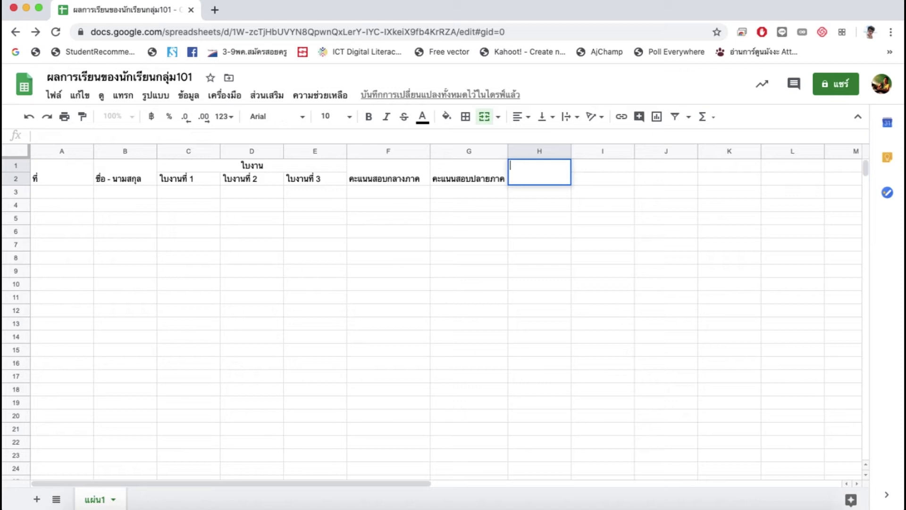
type("รวม")
type(" 100")
left_click(590, 177)
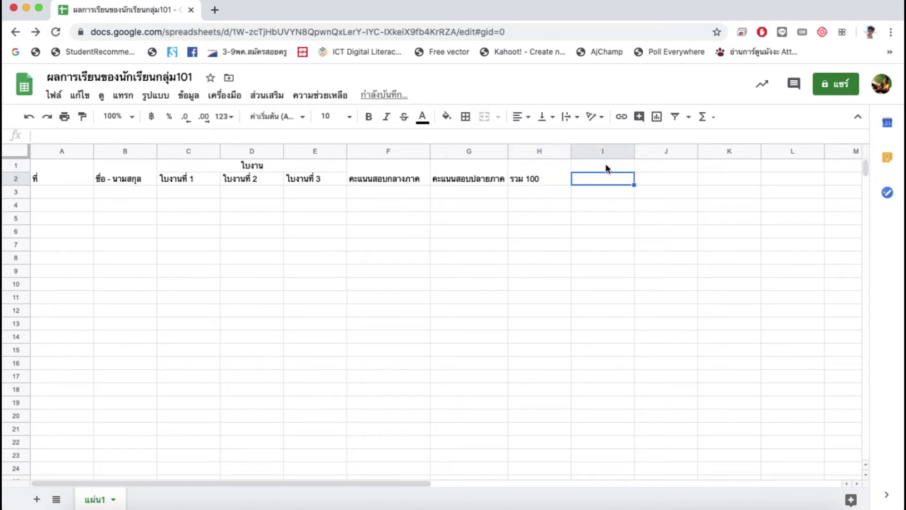
- Extend the merged header into column I and retitle it 'เกรด'
left_click_drag(605, 164, 608, 177)
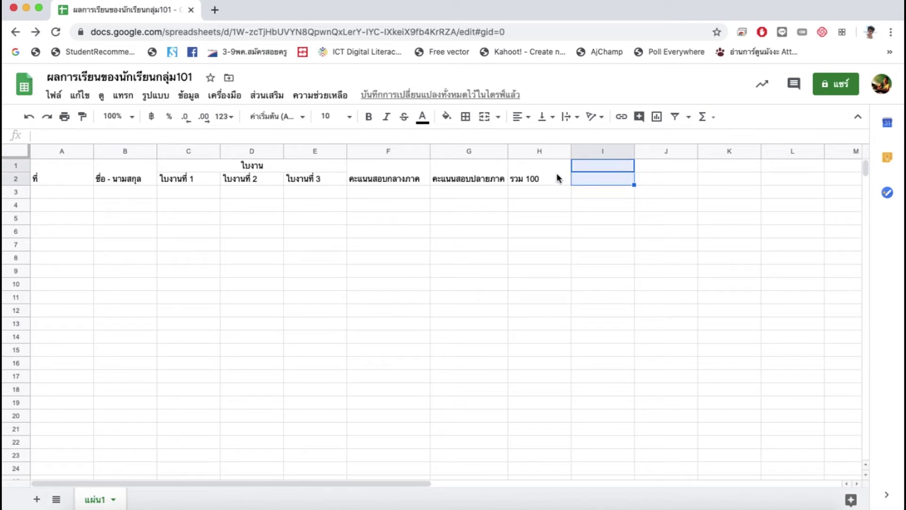
left_click(533, 176)
left_click_drag(571, 184, 593, 182)
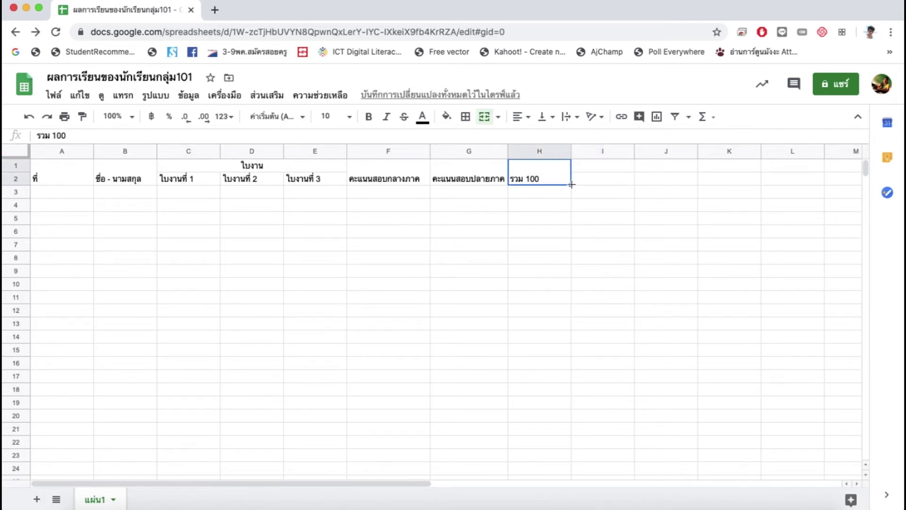
type("ช")
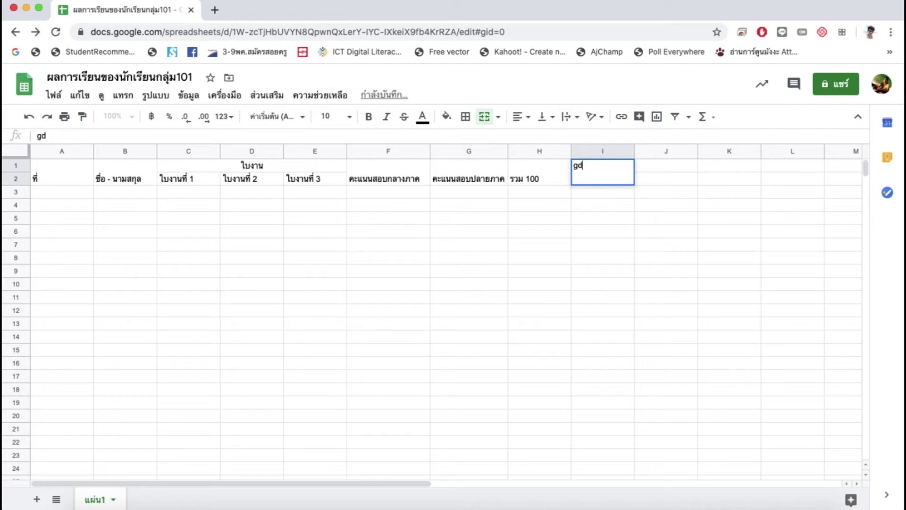
key("BackSpace")
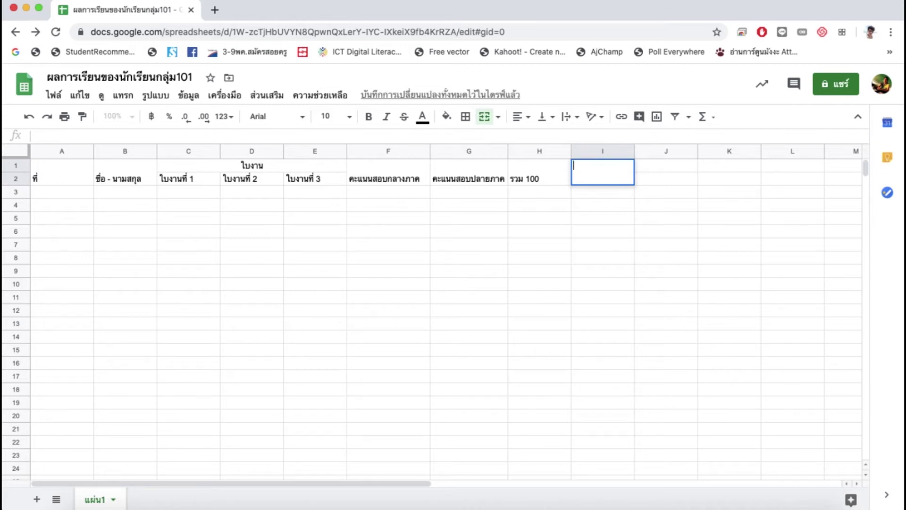
type("เกรด")
left_click(589, 208)
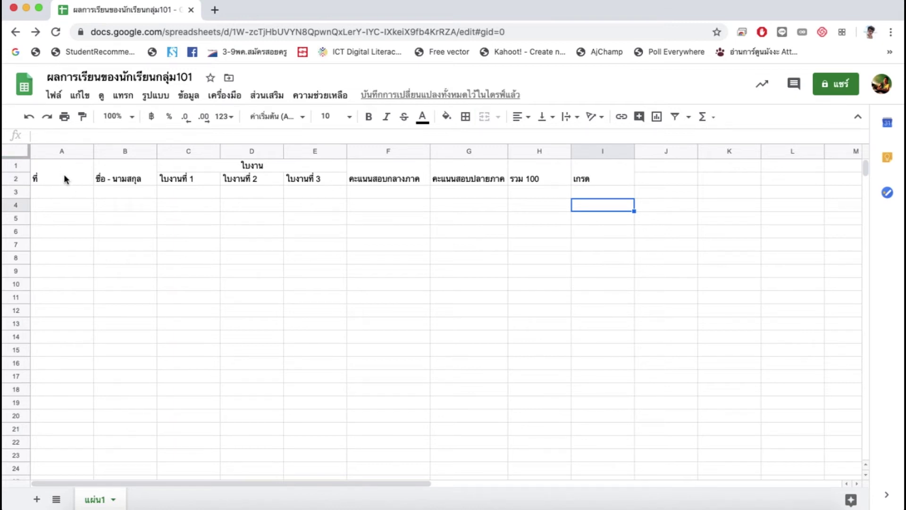
- Set vertical alignment of the A1:I2 header labels to Middle after trying Top and Bottom
left_click_drag(63, 174, 593, 176)
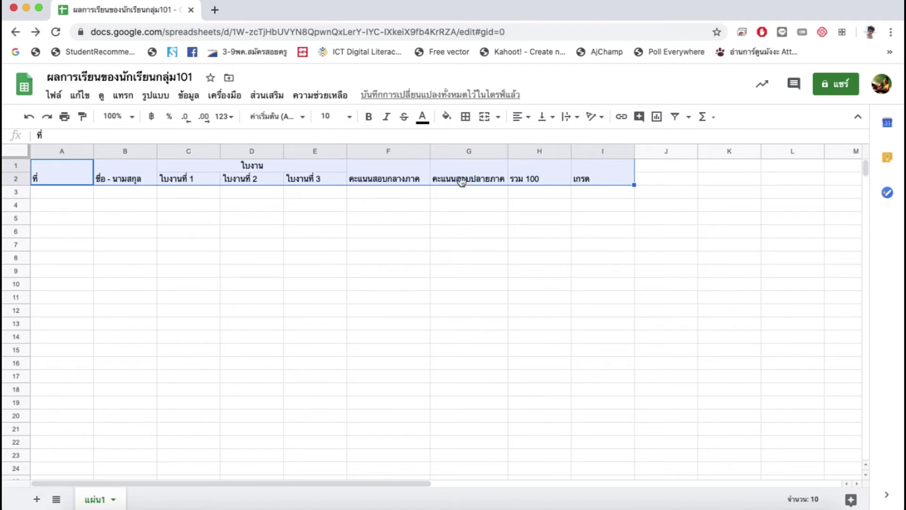
left_click(553, 124)
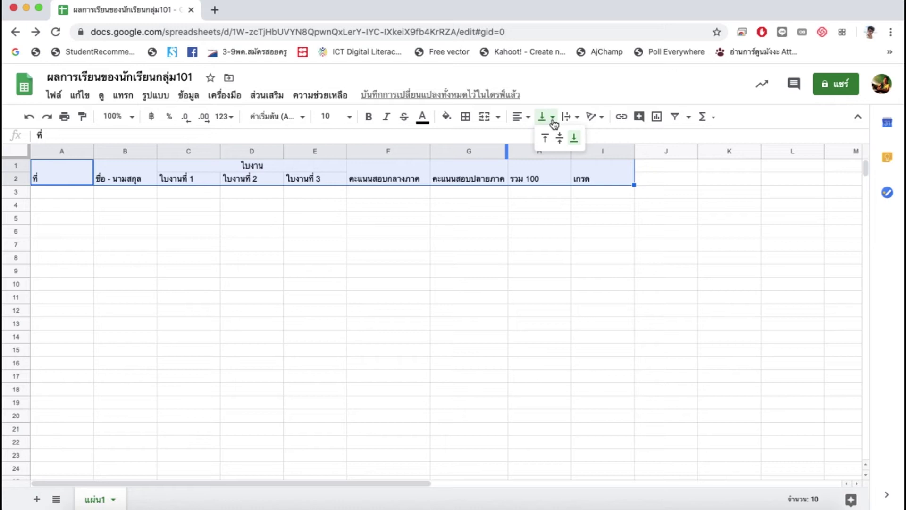
left_click(546, 140)
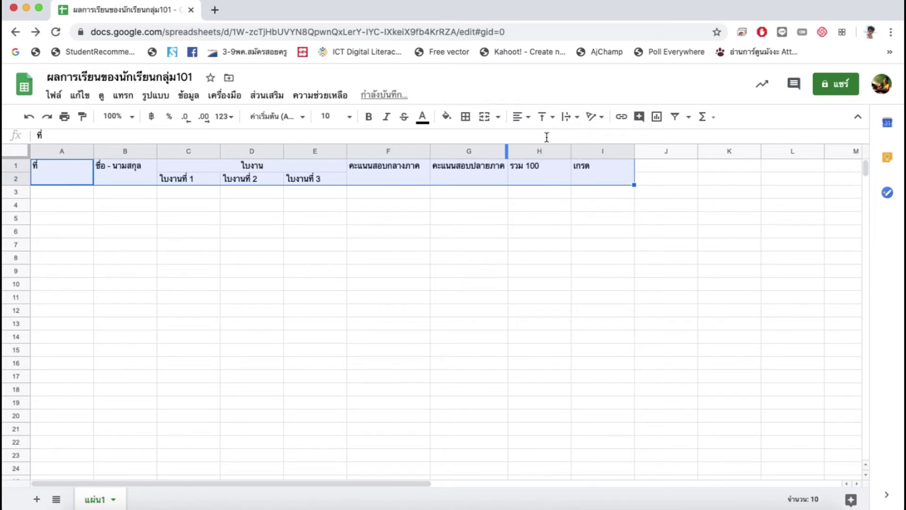
left_click(547, 117)
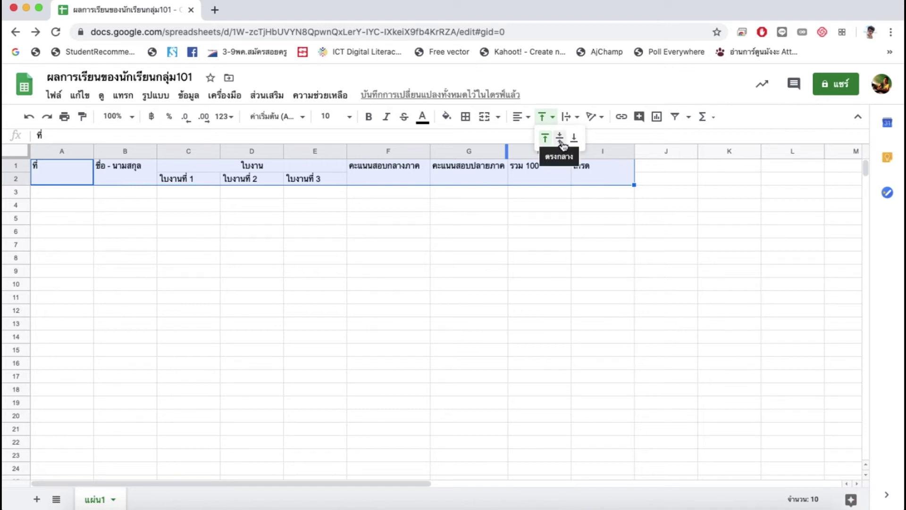
left_click(560, 139)
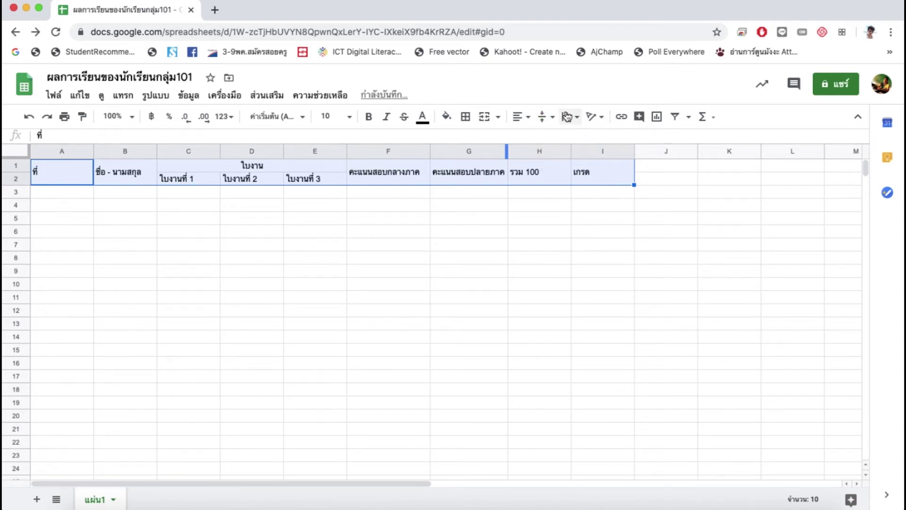
left_click(547, 118)
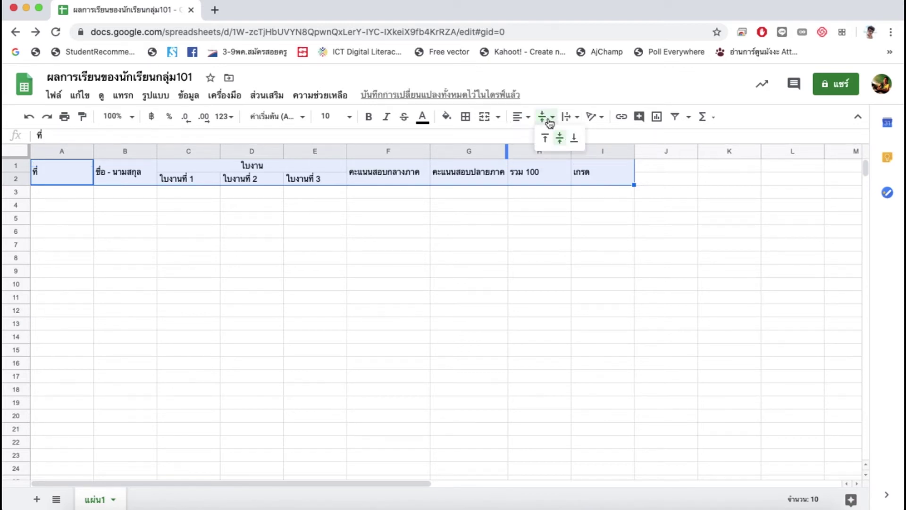
left_click(574, 138)
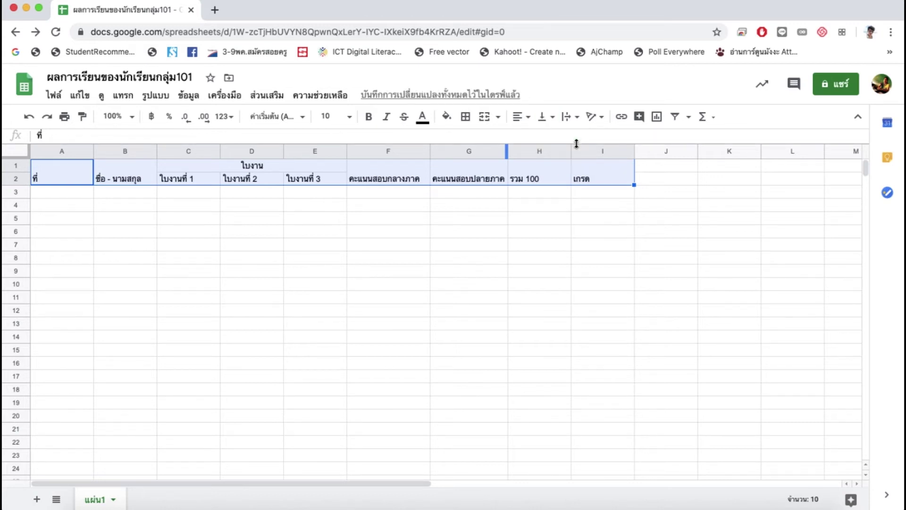
left_click(554, 124)
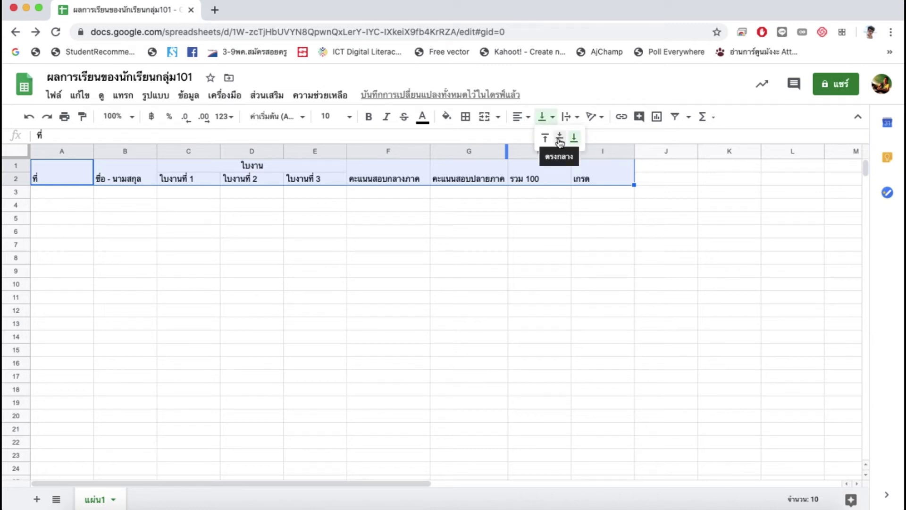
left_click(560, 141)
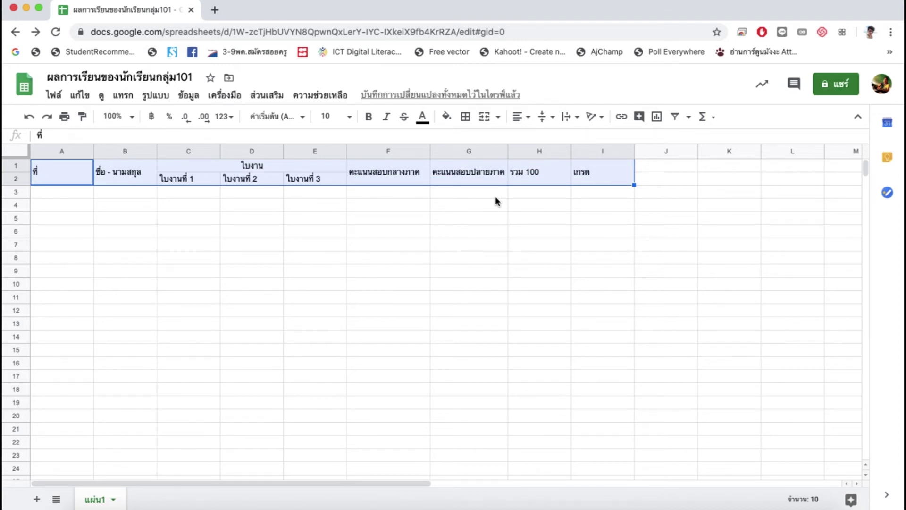
left_click(576, 122)
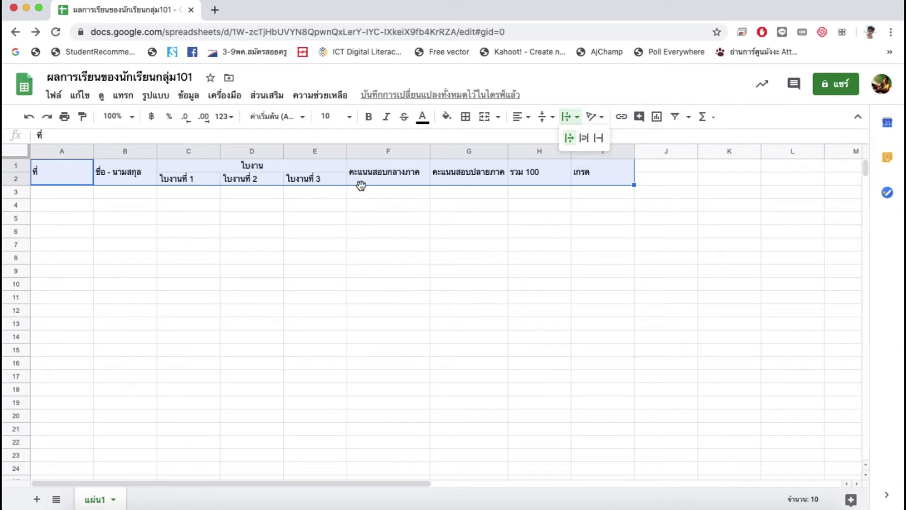
- Widen column B to fit the student names
left_click(308, 180)
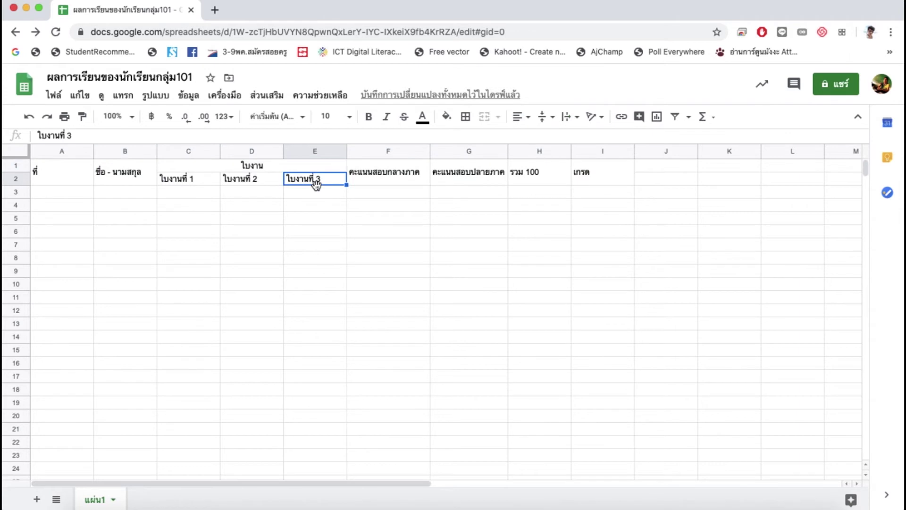
left_click(137, 151)
mouse_move(157, 150)
left_mouse_down()
mouse_move(201, 148)
mouse_move(186, 150)
left_mouse_up()
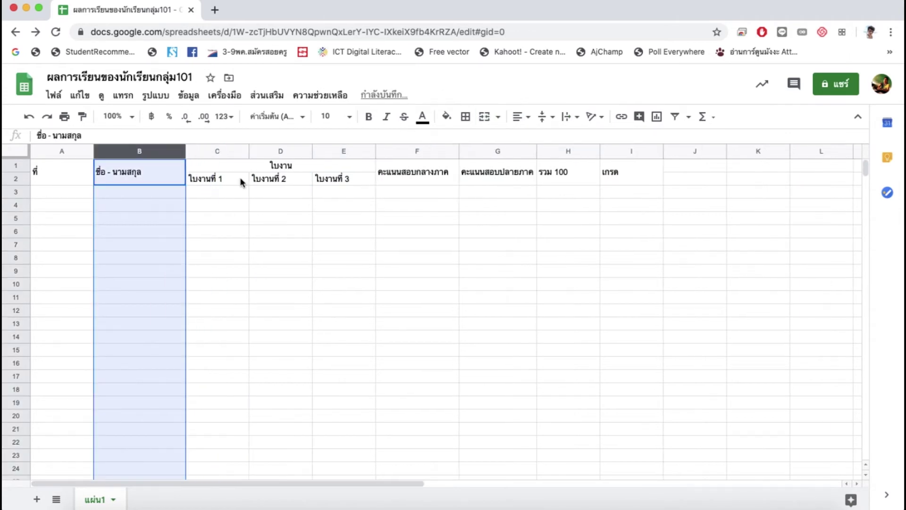
- Centre all header labels in A1:I2 horizontally
left_click(69, 179)
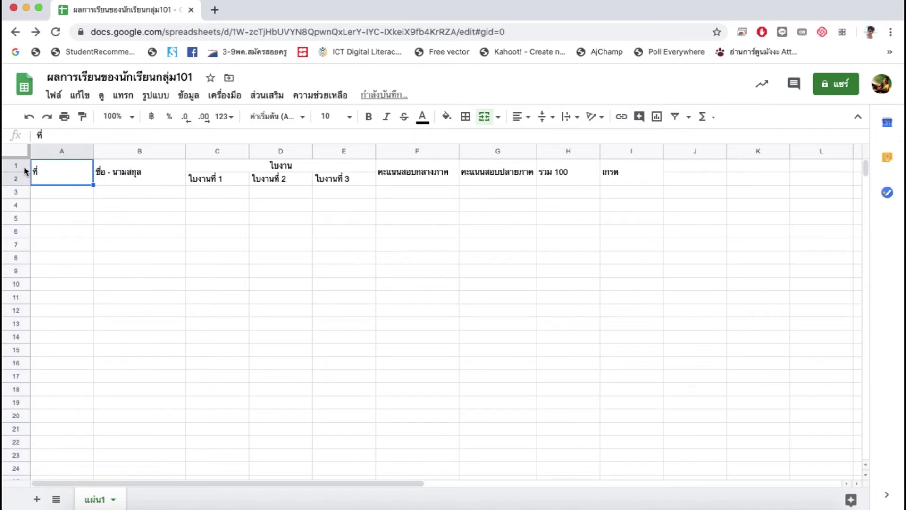
left_click_drag(79, 184, 581, 184)
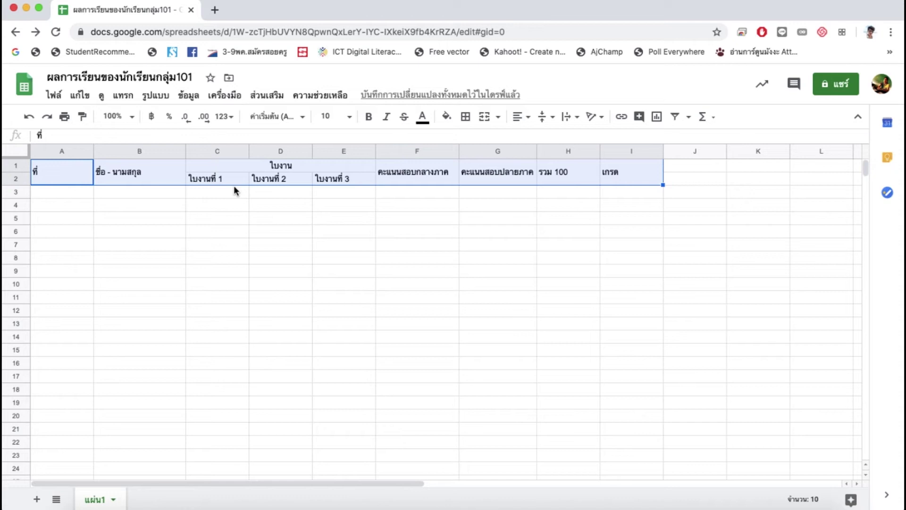
left_click(520, 117)
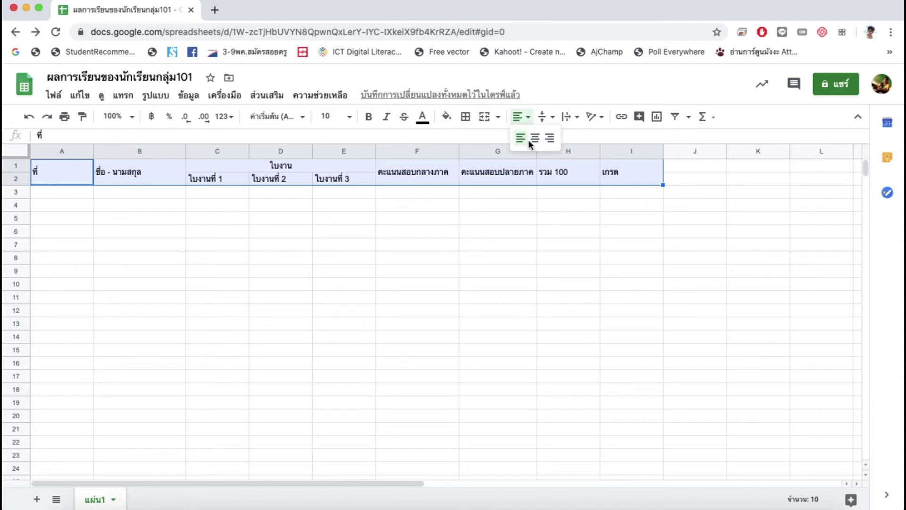
left_click(534, 139)
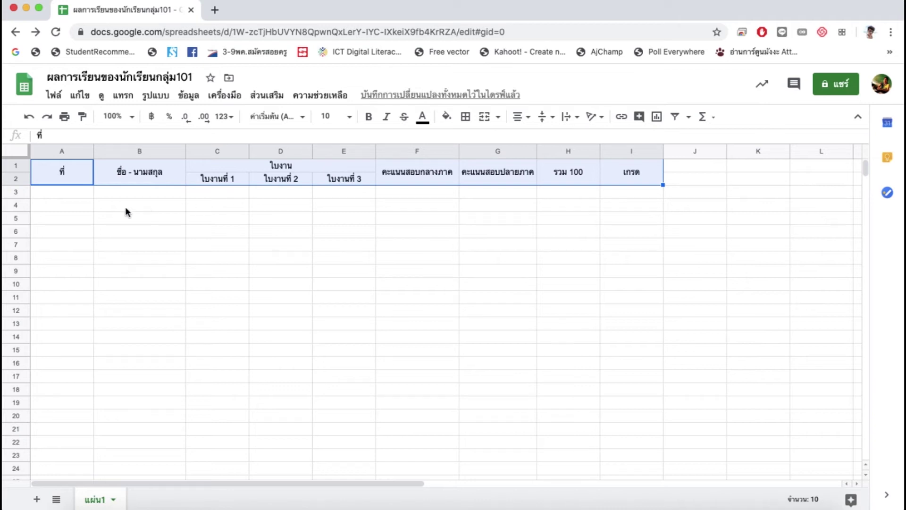
left_click(70, 171)
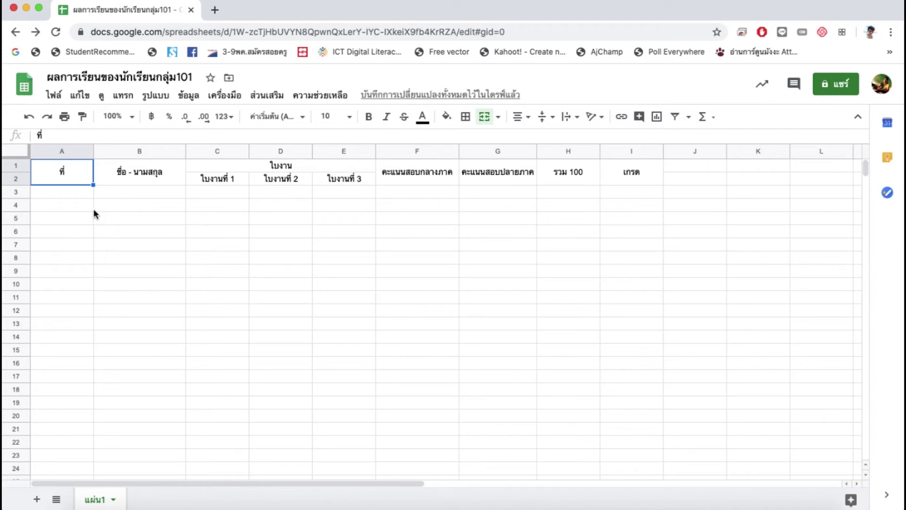
- Set the whole sheet's font to Arial Narrow at size 16
left_click(17, 151)
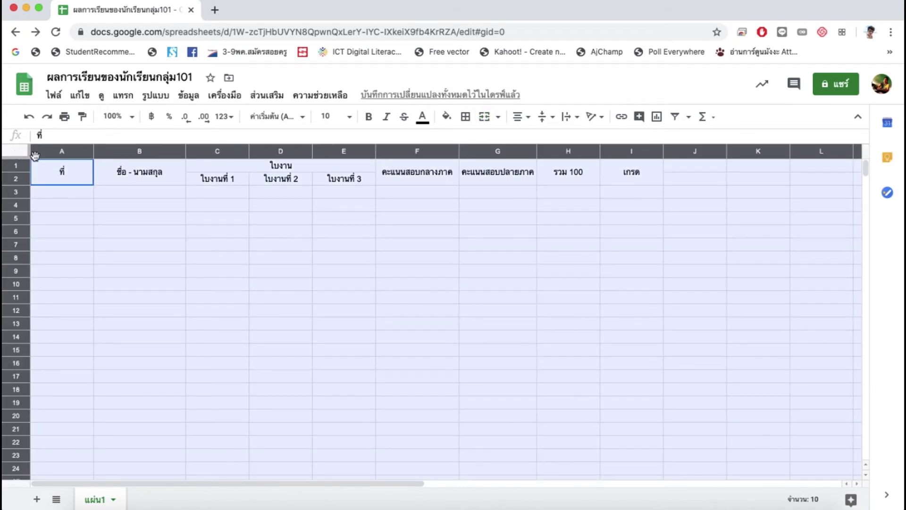
left_click(301, 118)
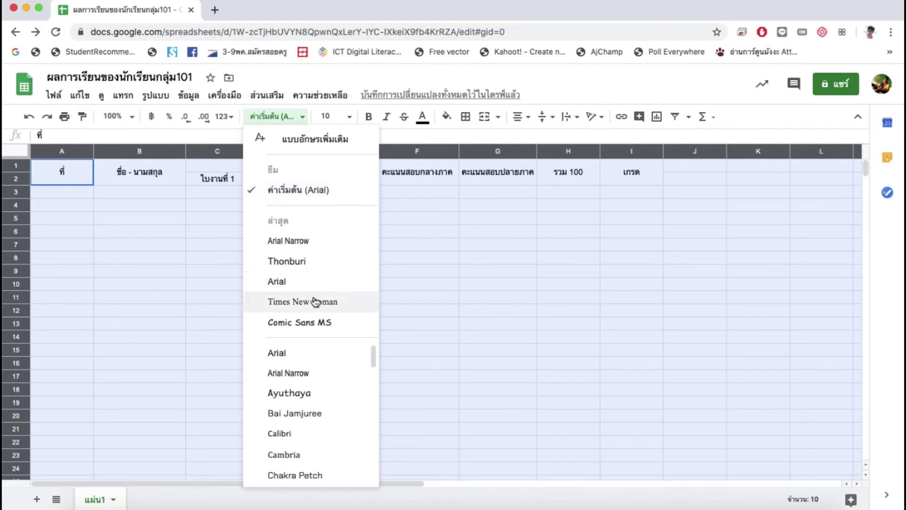
left_click(302, 245)
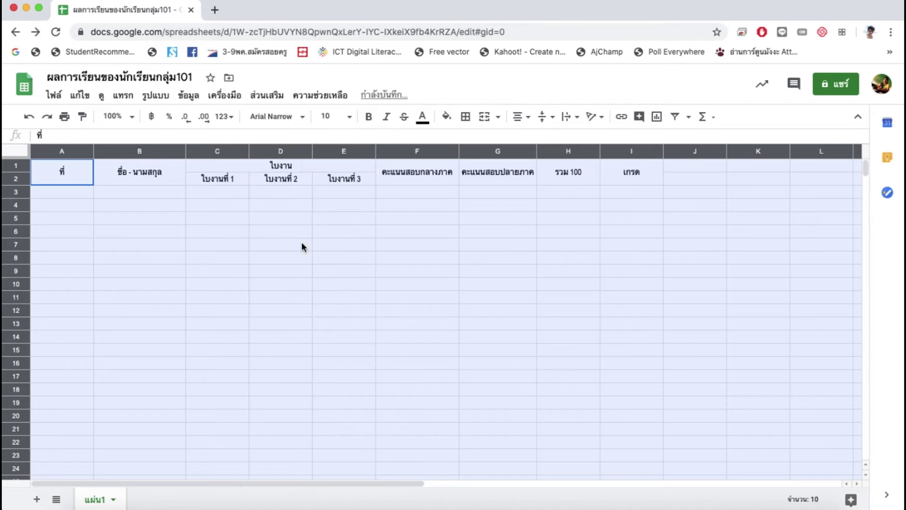
left_click(349, 117)
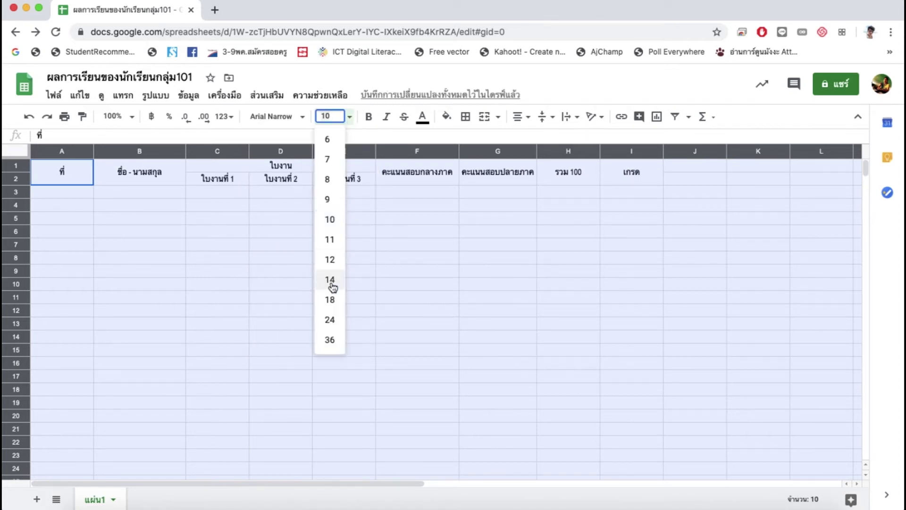
left_click(330, 280)
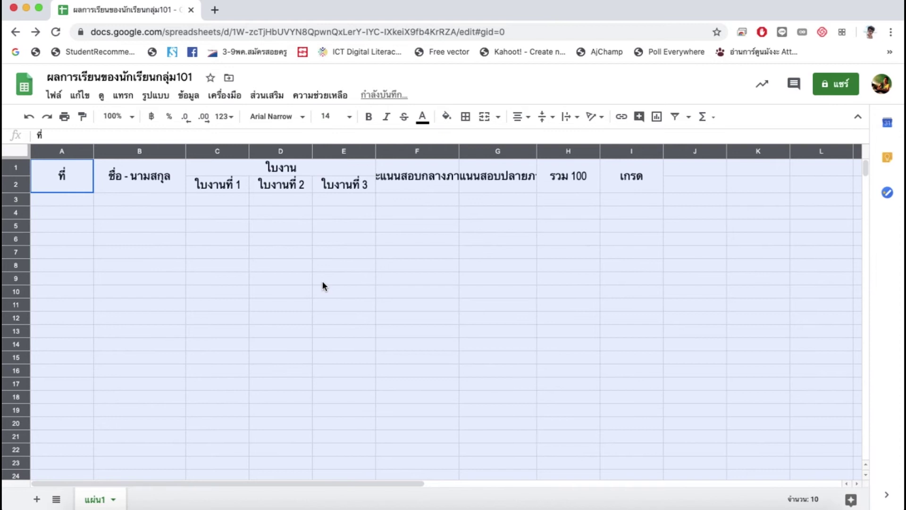
left_click(350, 118)
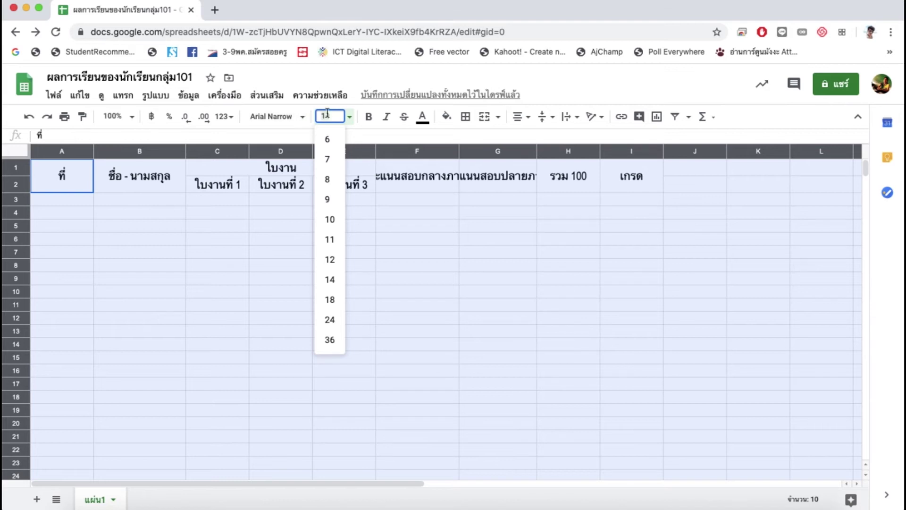
type("1")
type("16")
key("Return")
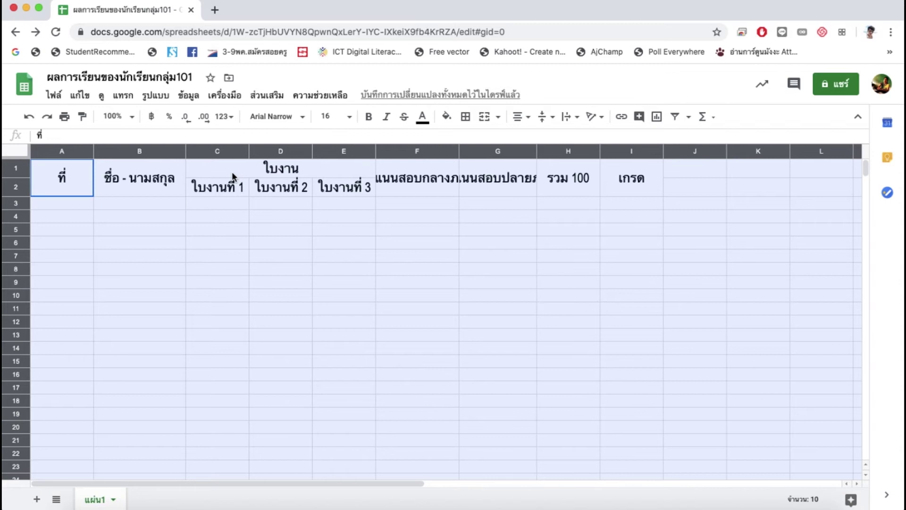
left_click(137, 214)
- Widen columns B and F to fit their headings
left_click(139, 151)
left_click_drag(186, 151, 211, 151)
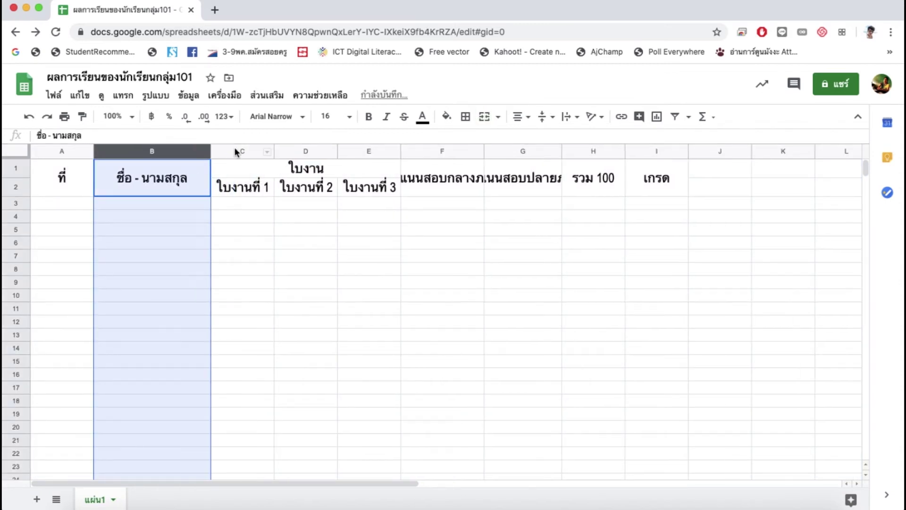
left_click(235, 151)
left_click(414, 151)
left_click_drag(484, 152, 508, 152)
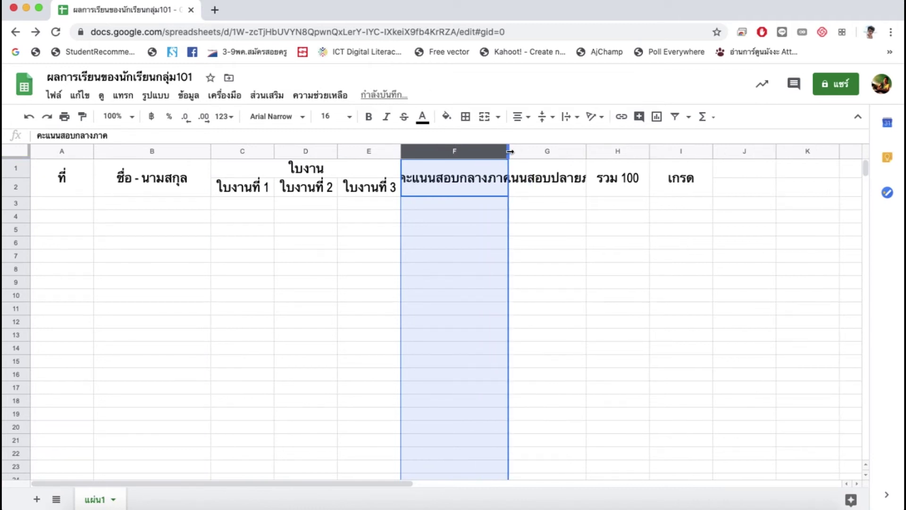
left_click_drag(508, 151, 527, 152)
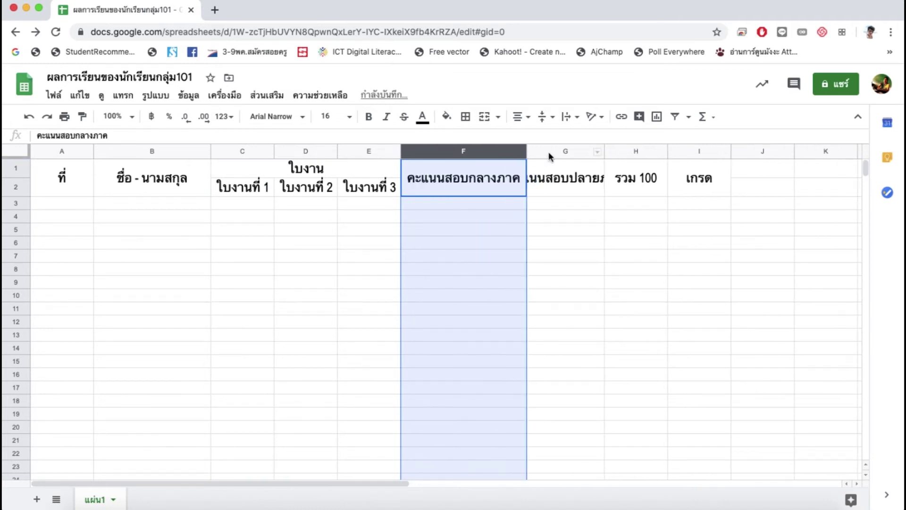
left_click(550, 152)
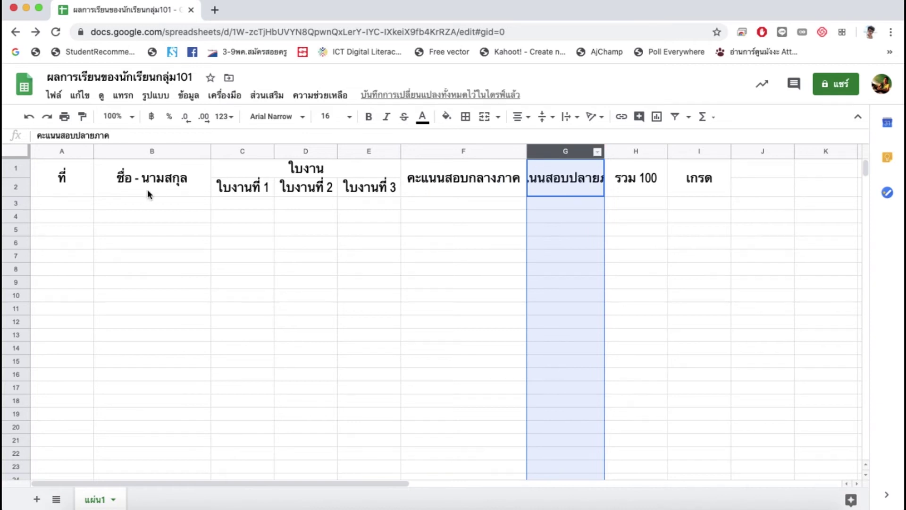
- Reduce the whole sheet's font size back to 14
left_click(19, 152)
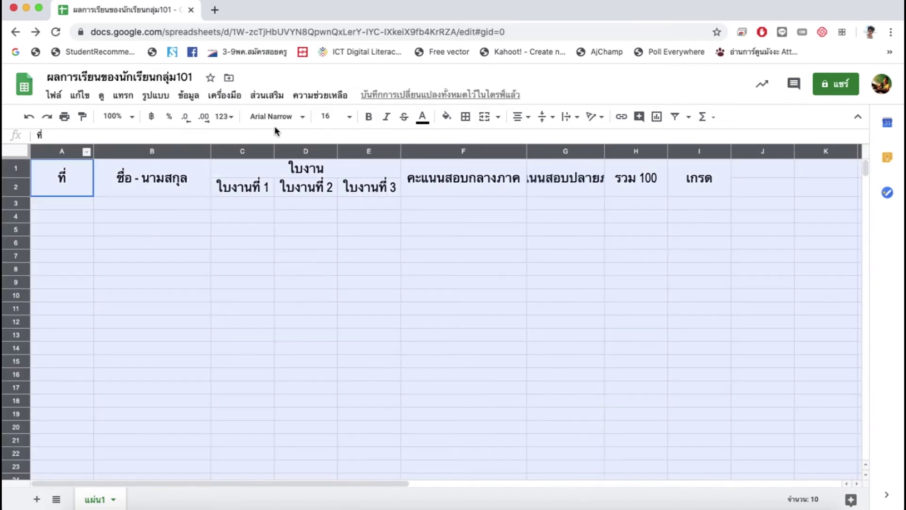
left_click(350, 119)
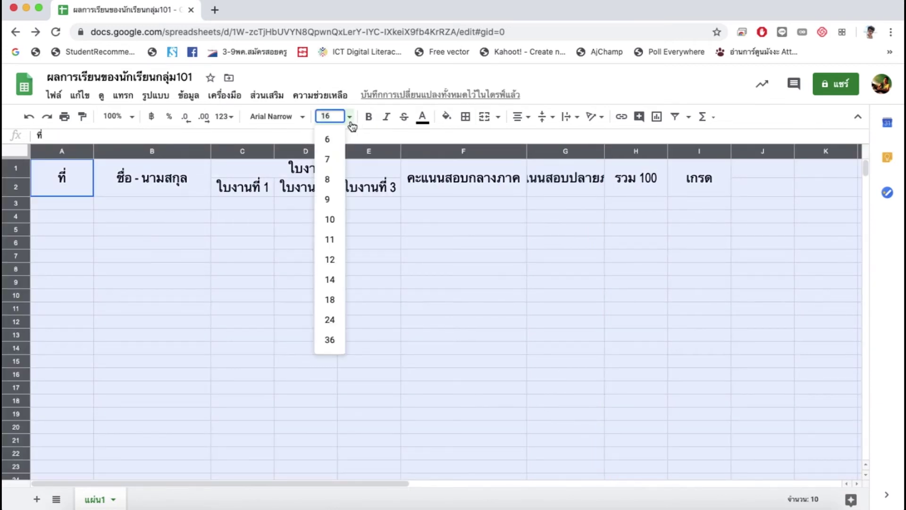
left_click(331, 280)
left_click(318, 234)
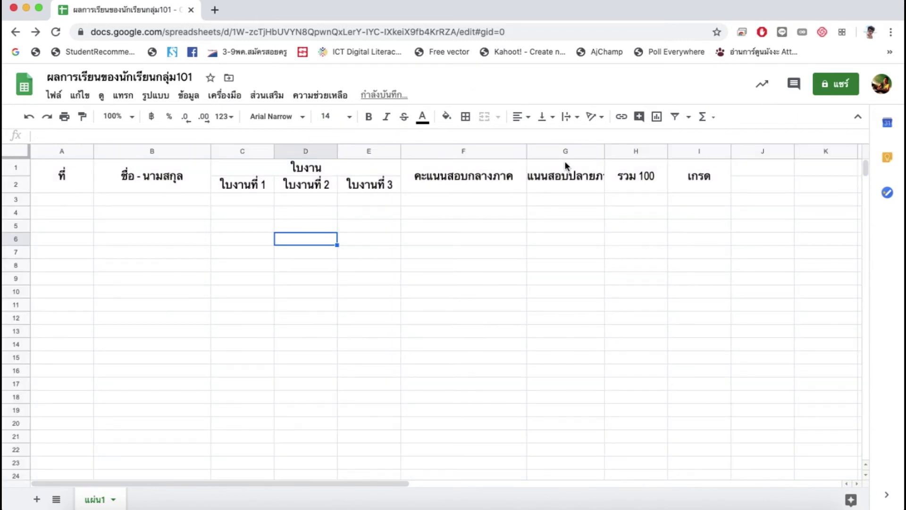
- Fine-tune the widths of columns G and F to fit their headings
left_click_drag(604, 151, 647, 151)
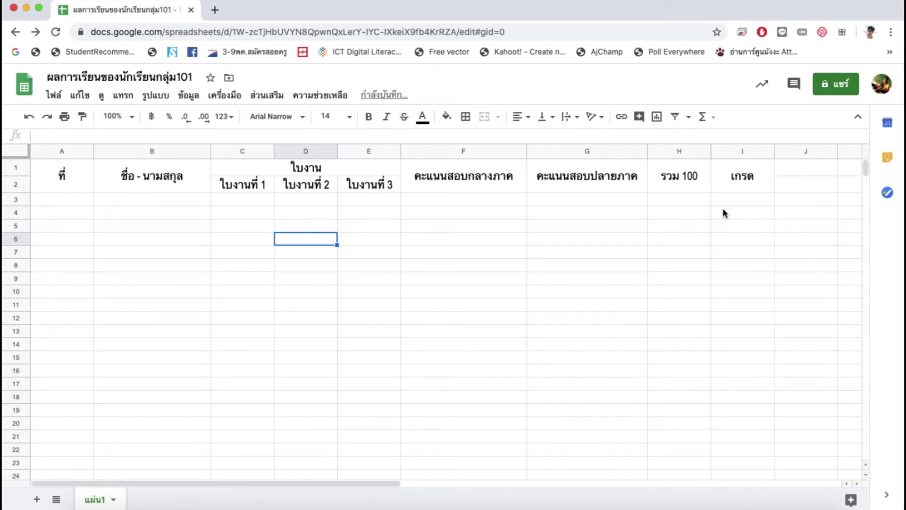
left_click(519, 151)
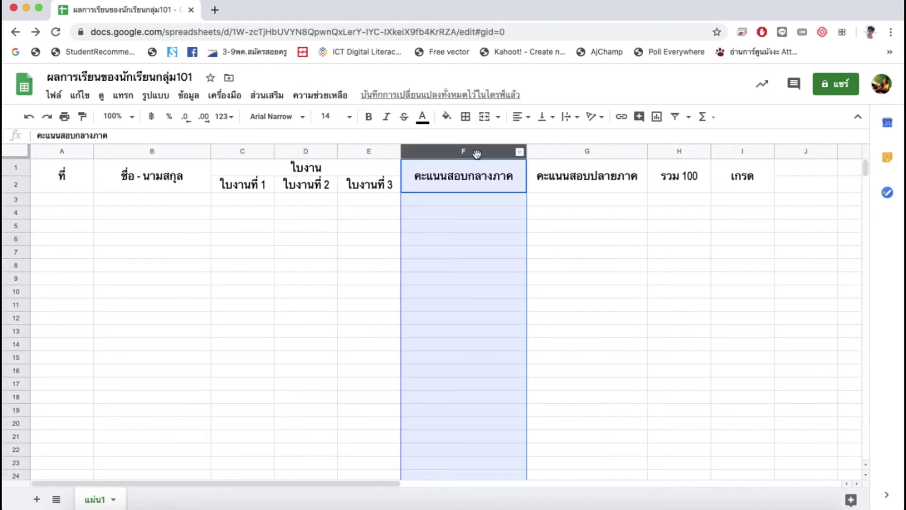
left_click_drag(527, 151, 519, 151)
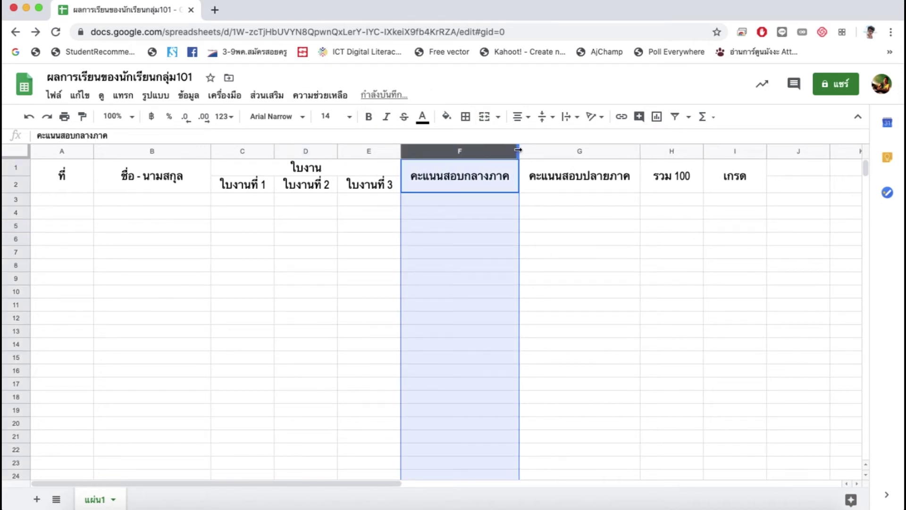
left_click(572, 152)
left_click_drag(640, 151, 636, 151)
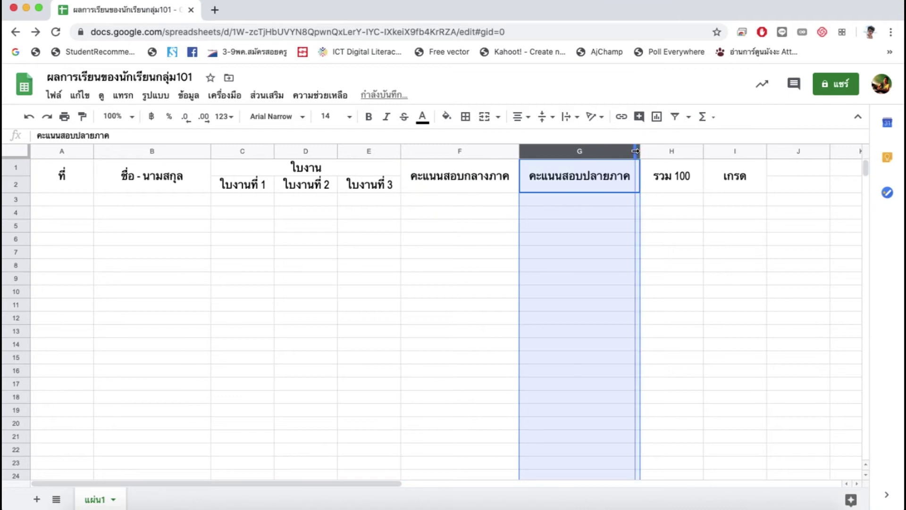
left_click(659, 150)
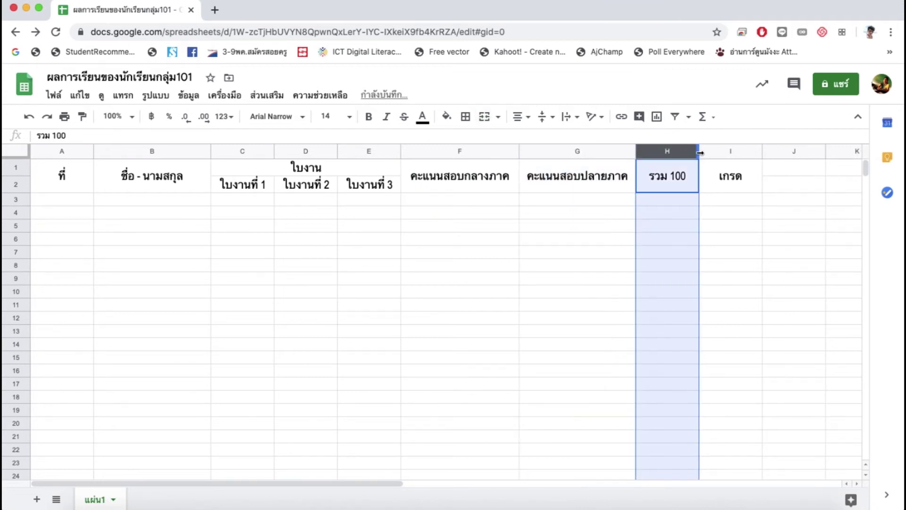
left_click(74, 181)
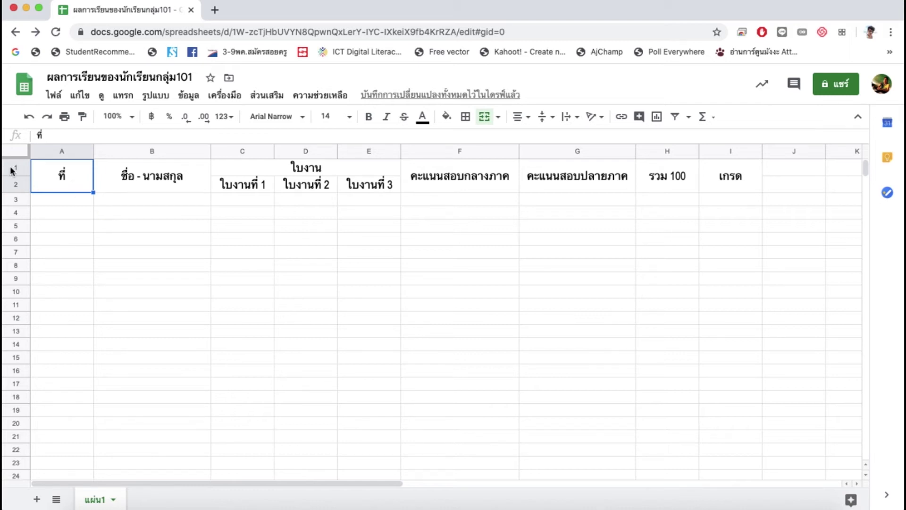
- Narrow column A and fill the ที่ heading cell bright yellow
left_click(72, 151)
left_click_drag(93, 150, 62, 148)
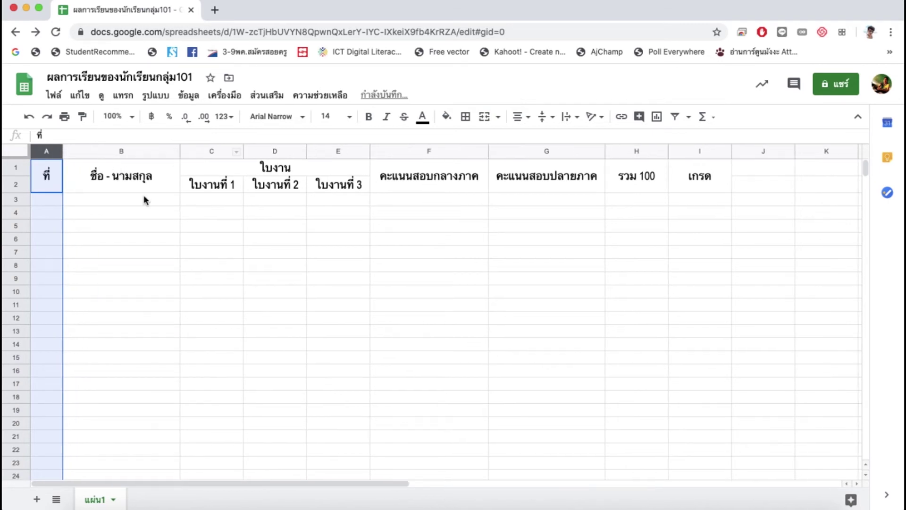
left_click(97, 218)
left_click(47, 181)
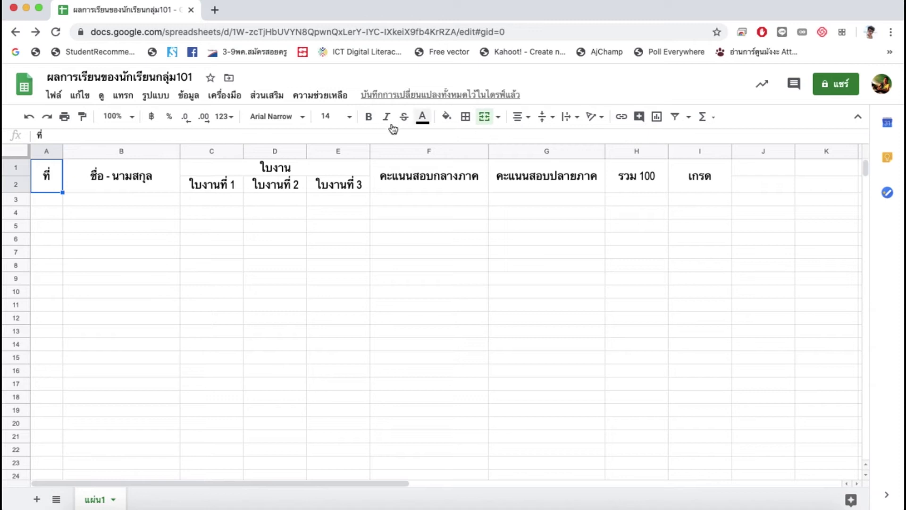
left_click(447, 122)
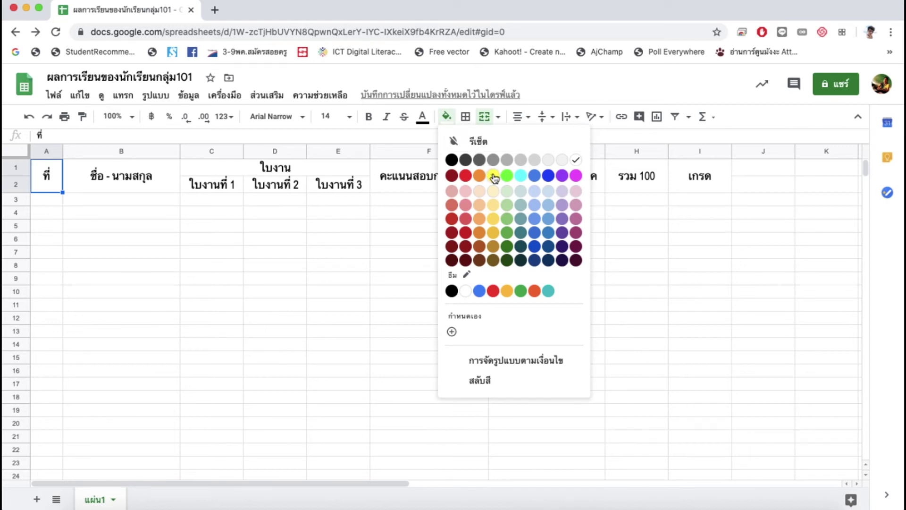
left_click(494, 205)
left_click(152, 202)
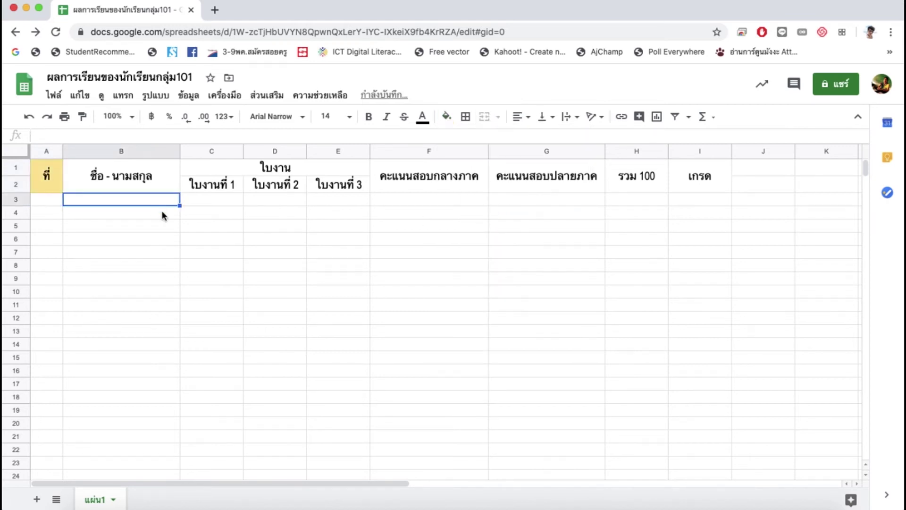
left_click(53, 179)
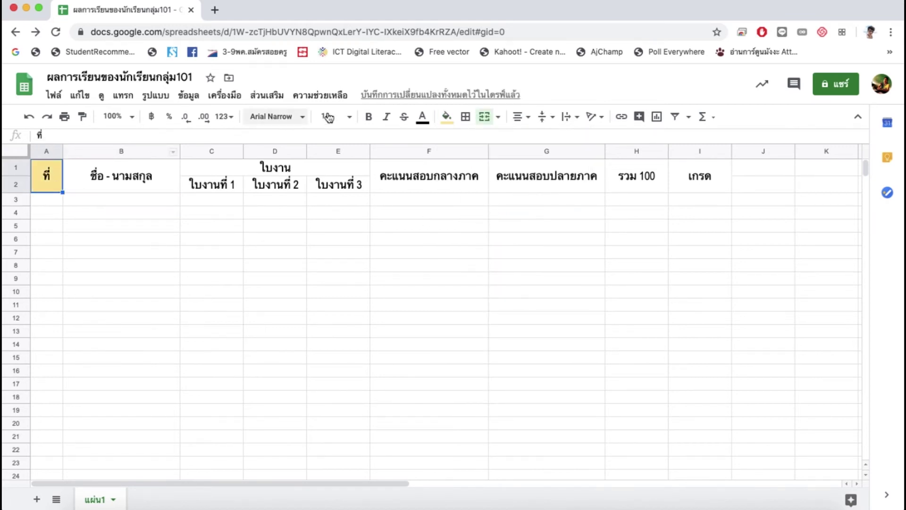
left_click(446, 116)
left_click(493, 175)
left_click(121, 238)
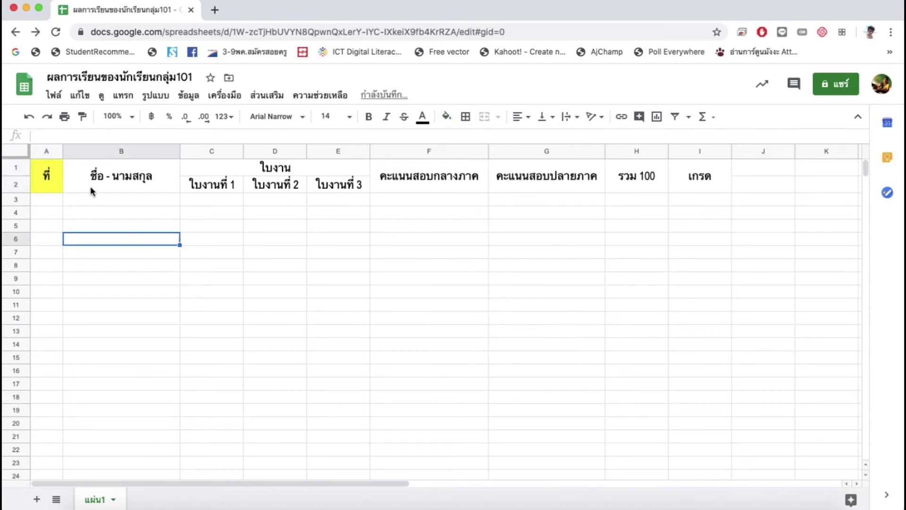
- Fill the name heading bright green and the merged ใบงาน header soft blue
left_click(101, 182)
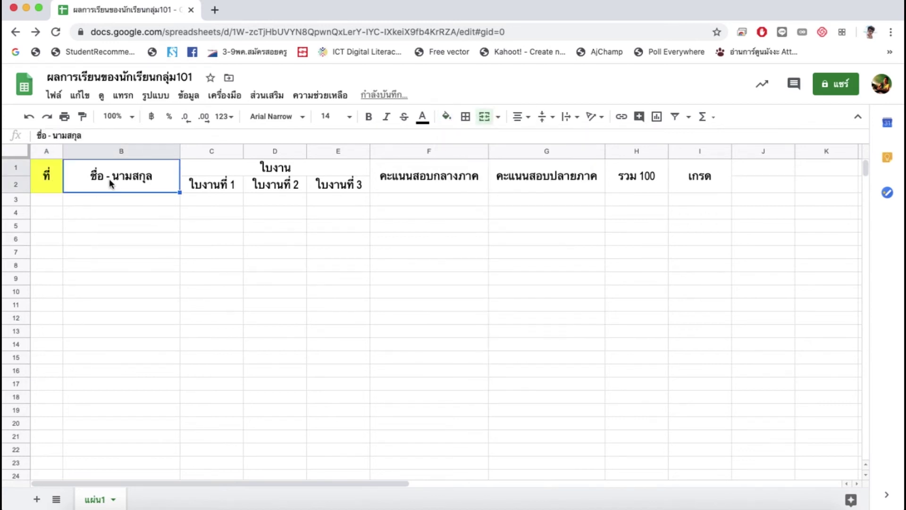
left_click(455, 121)
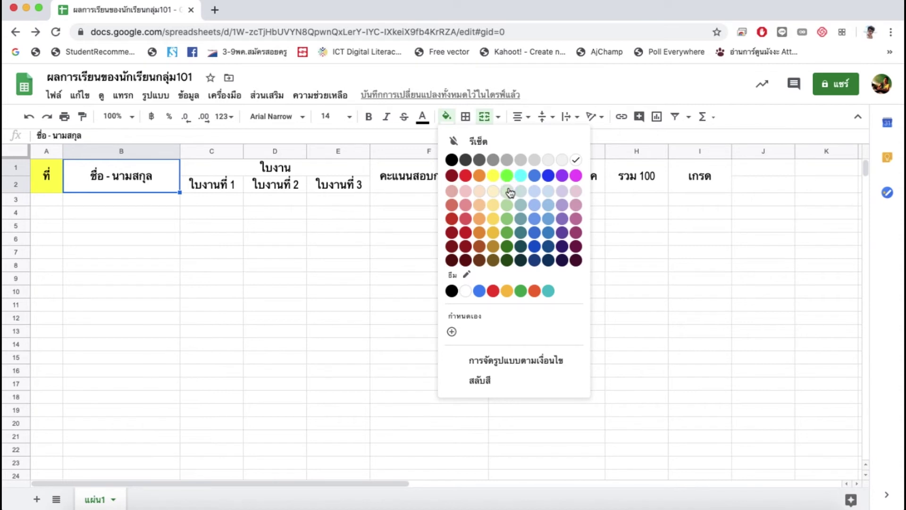
left_click(509, 175)
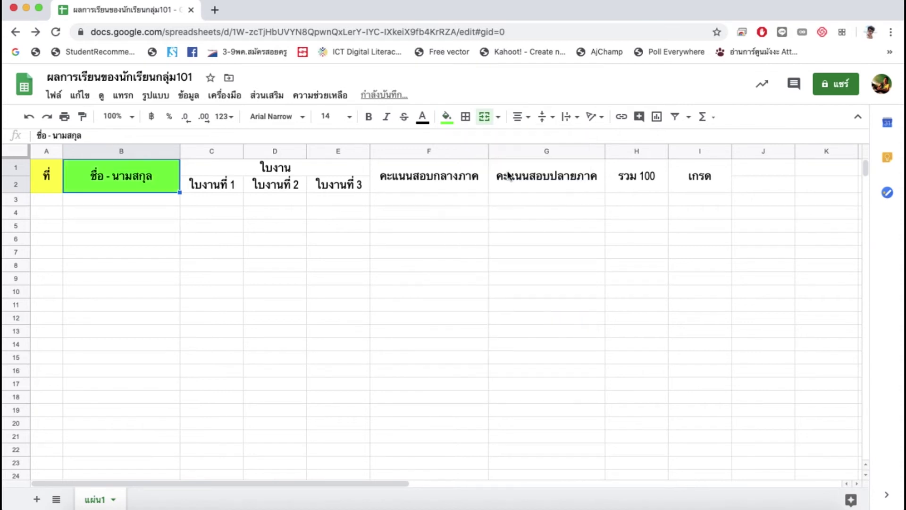
left_click(211, 169)
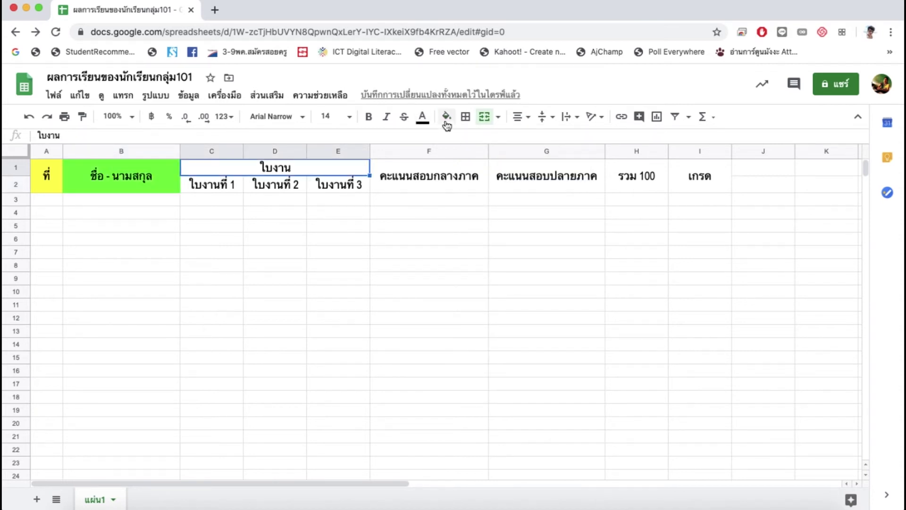
left_click(446, 117)
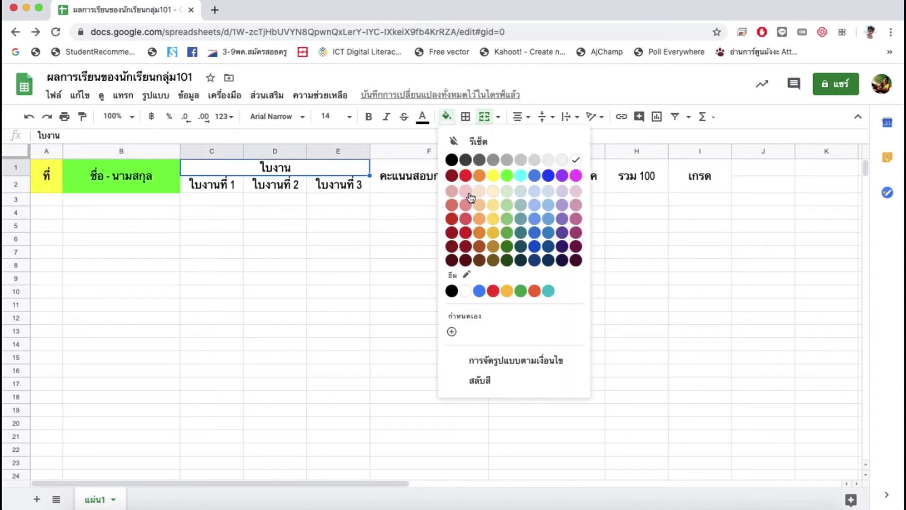
left_click(548, 176)
left_click(446, 117)
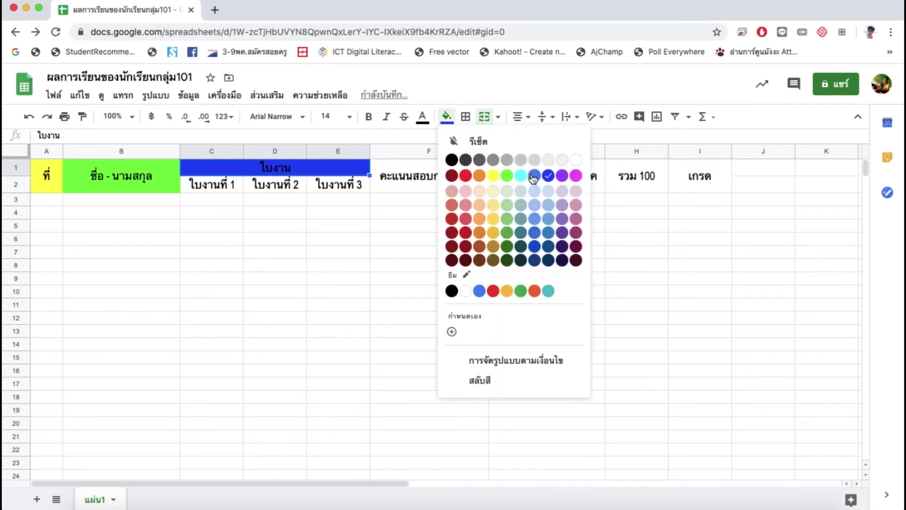
left_click(531, 174)
- Fill the ใบงานที่ 1, 2 and 3 cells orange, magenta and yellow
left_click(224, 183)
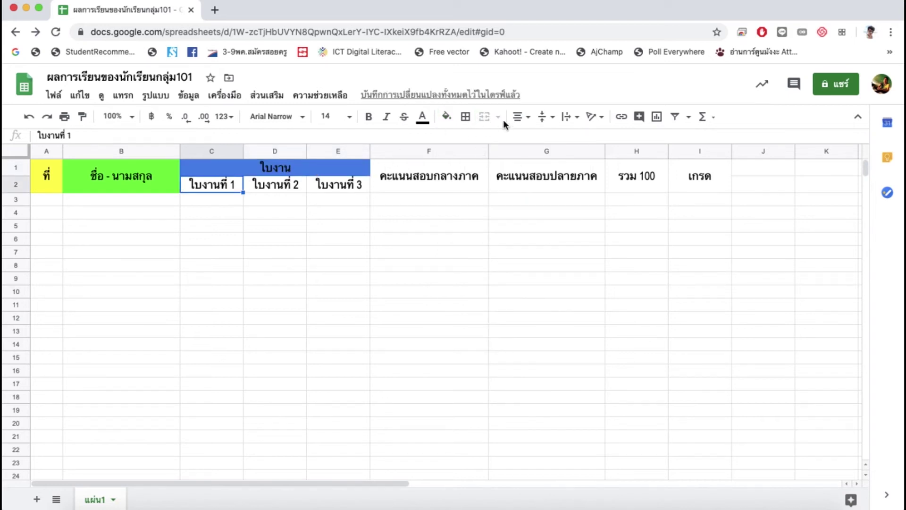
left_click(446, 117)
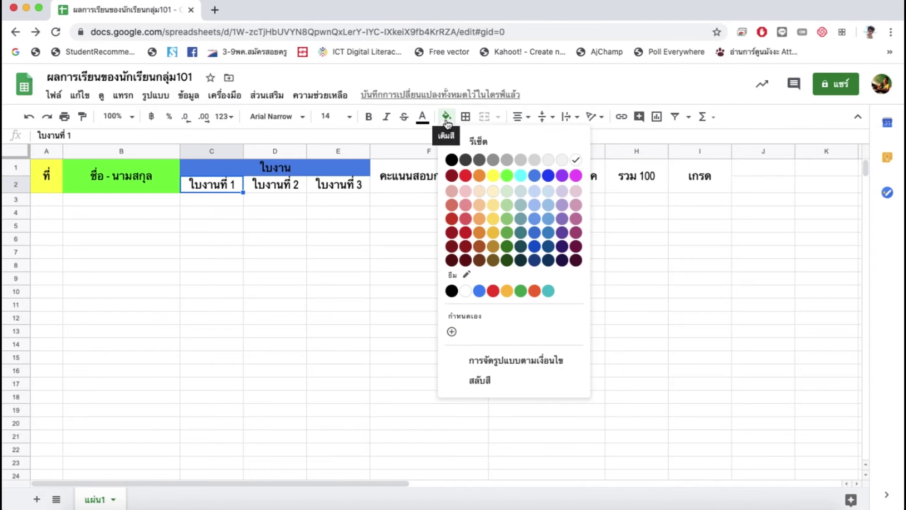
left_click(480, 176)
left_click(287, 186)
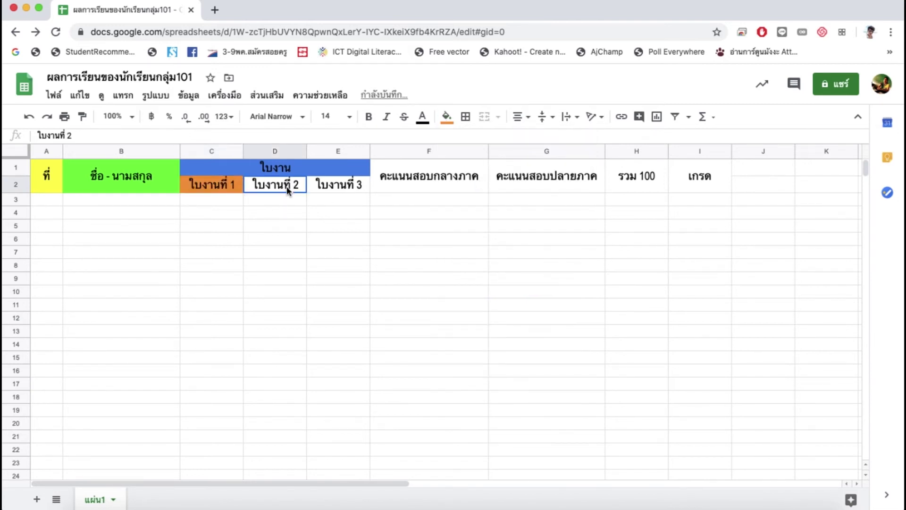
left_click(448, 120)
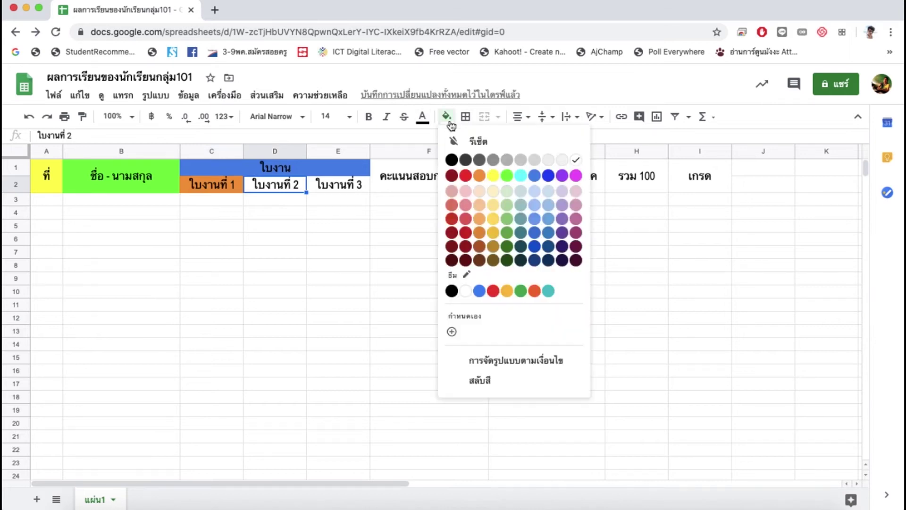
left_click(575, 176)
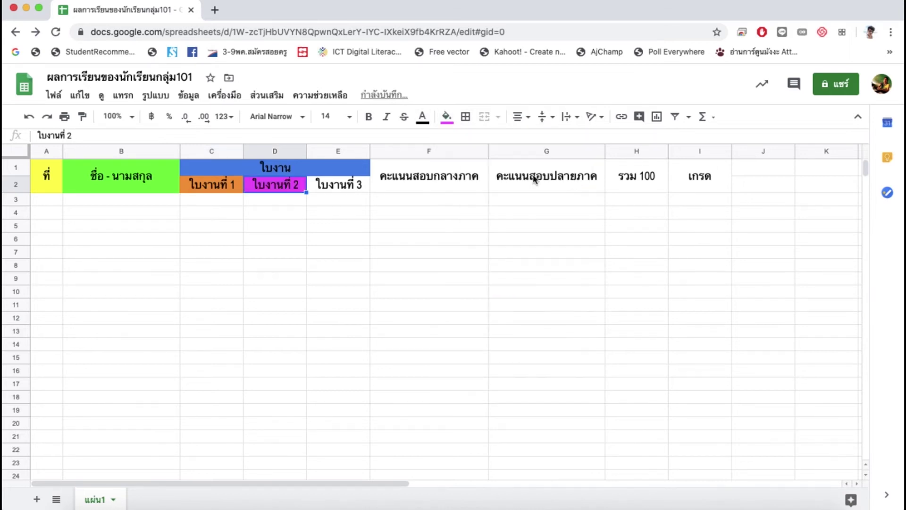
left_click(365, 184)
left_click(449, 118)
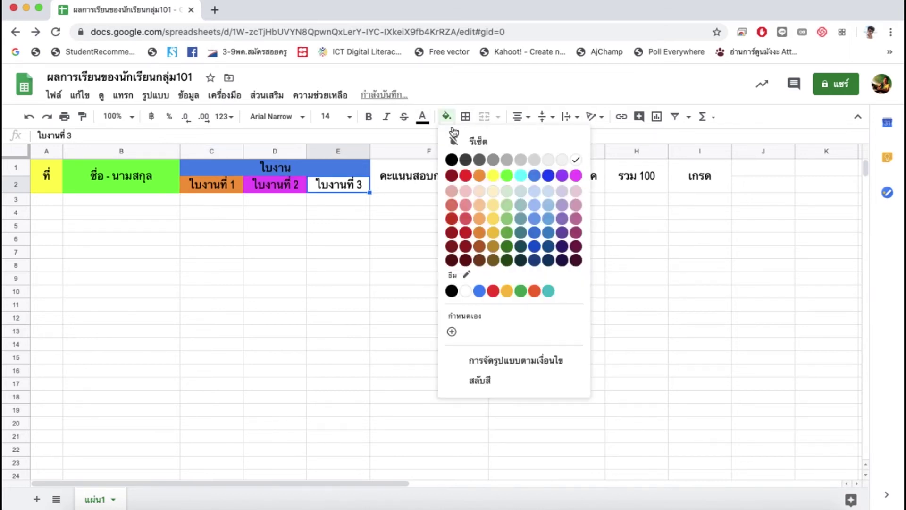
left_click(492, 218)
left_click(424, 243)
left_click(347, 186)
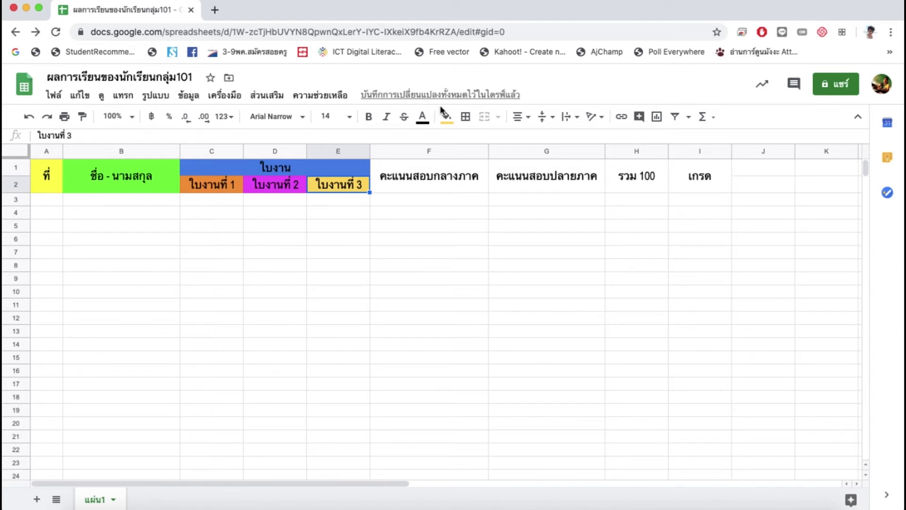
left_click(446, 117)
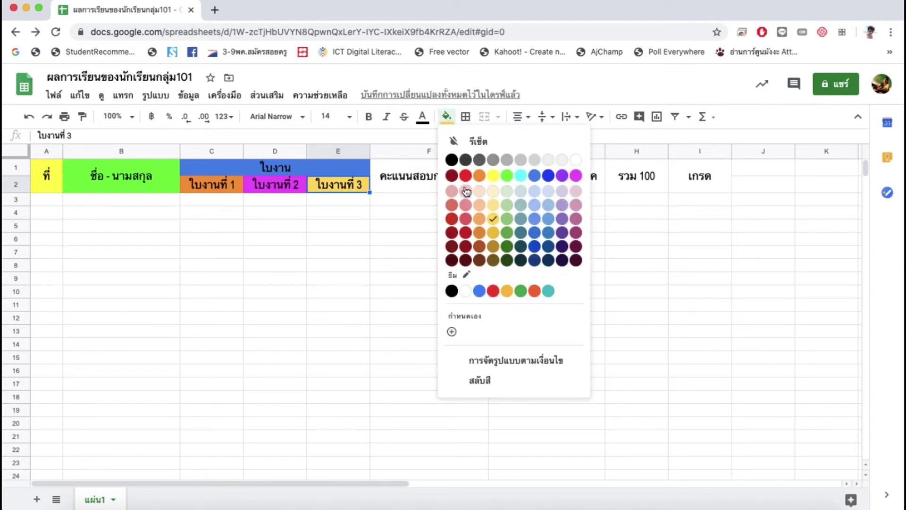
left_click(349, 190)
- Fill the คะแนนสอบกลางภาค header with a darker magenta
left_click(409, 211)
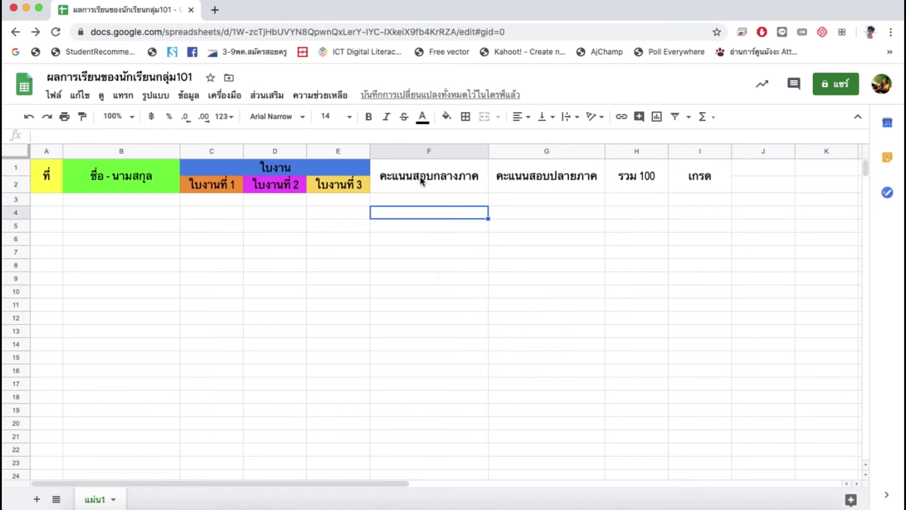
left_click(421, 180)
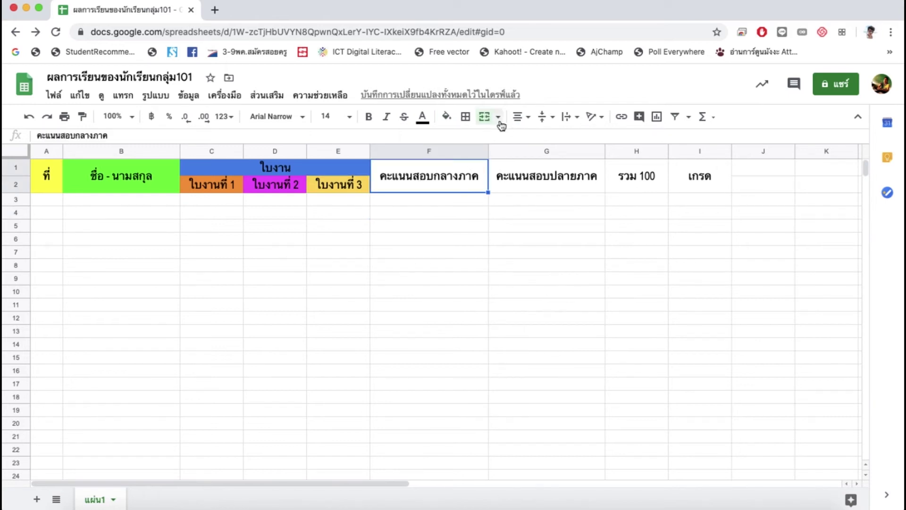
left_click(446, 118)
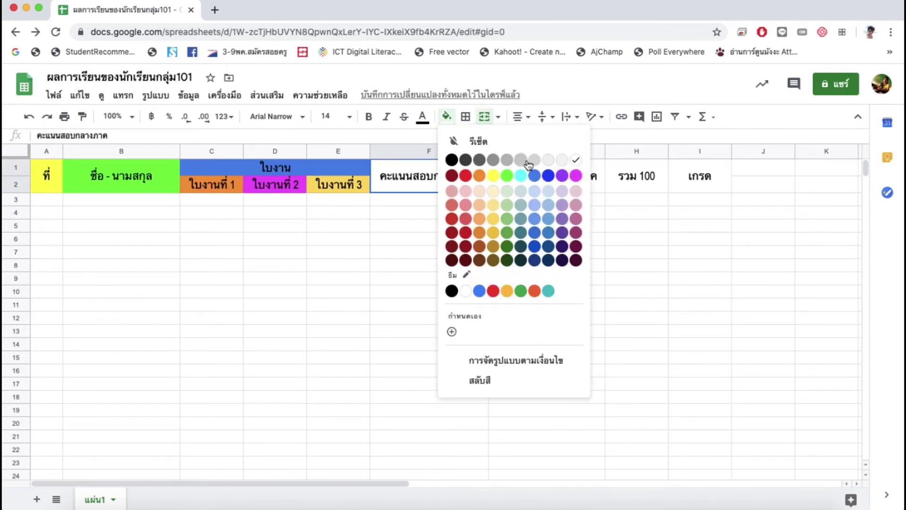
left_click(575, 190)
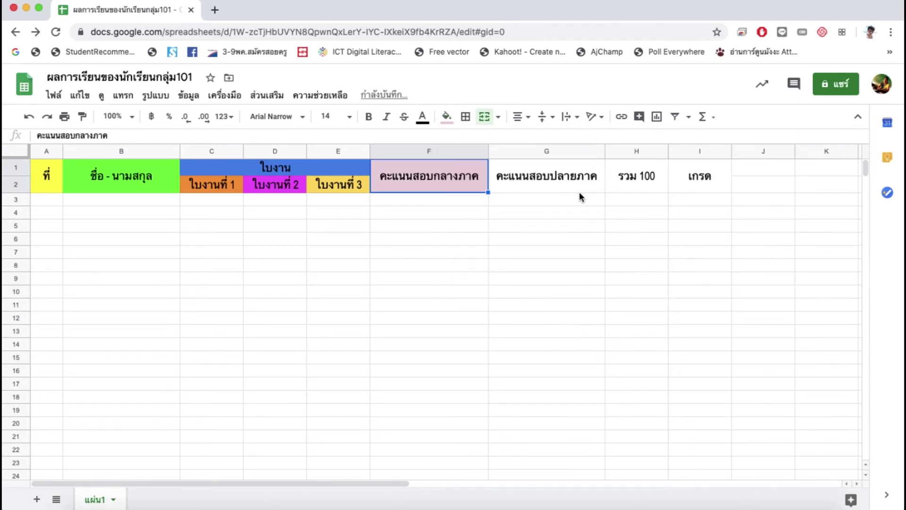
left_click(446, 118)
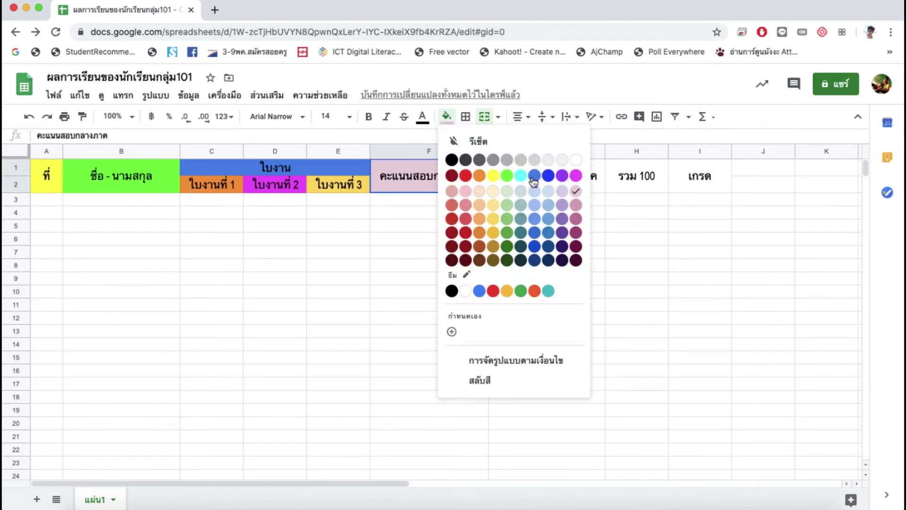
left_click(575, 207)
- Fill the คะแนนสอบปลายภาค header light salmon after trying darker reds
left_click(567, 189)
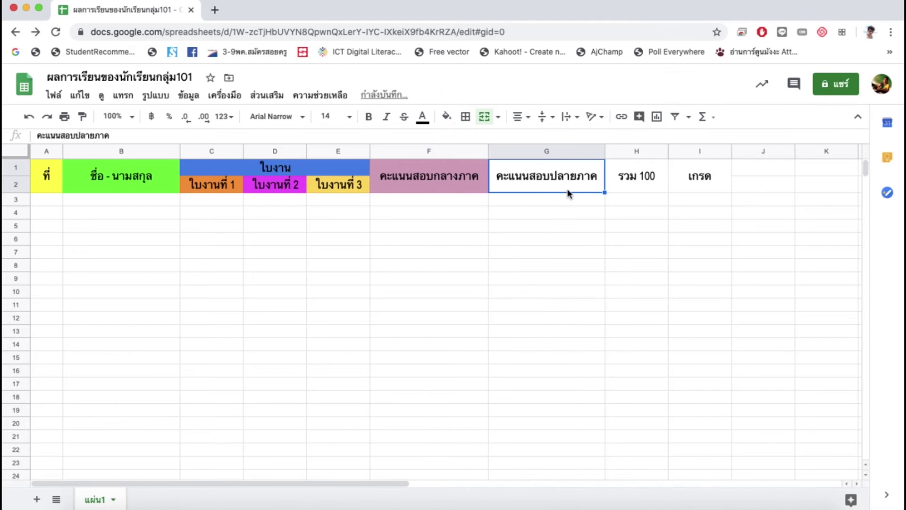
left_click(449, 119)
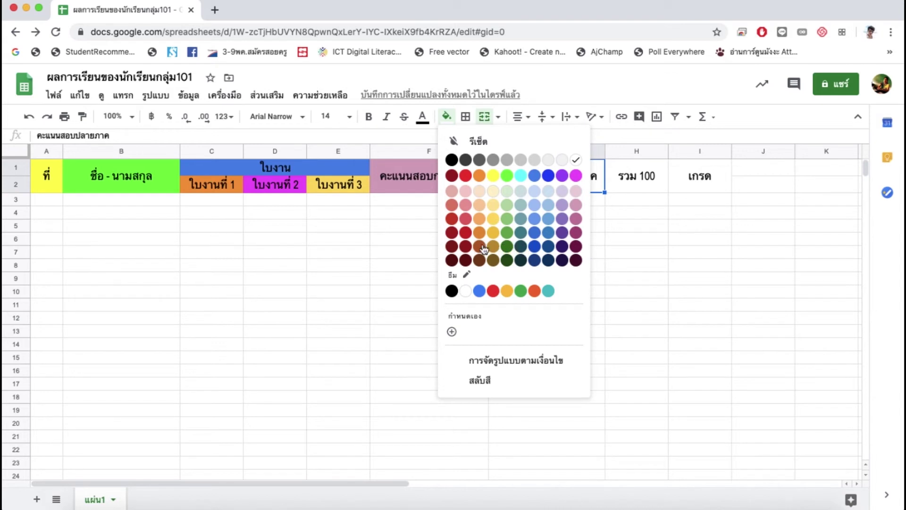
left_click(465, 246)
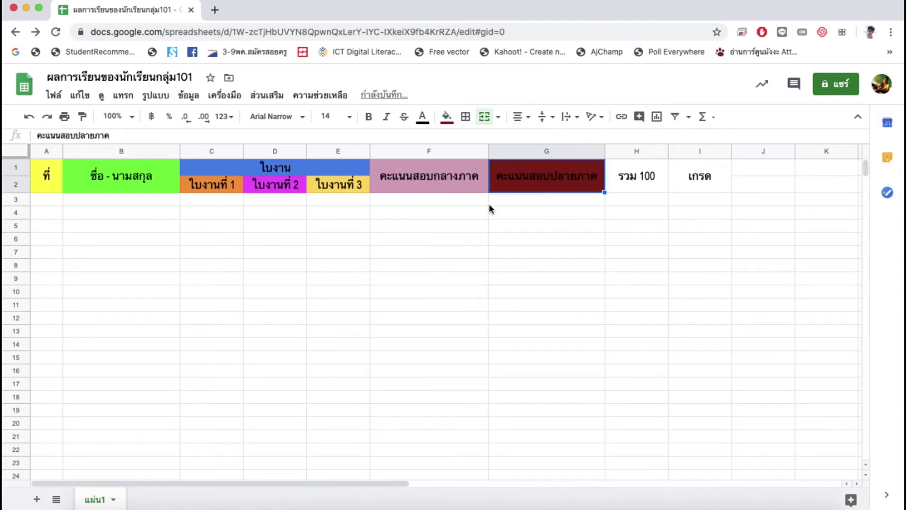
left_click(447, 116)
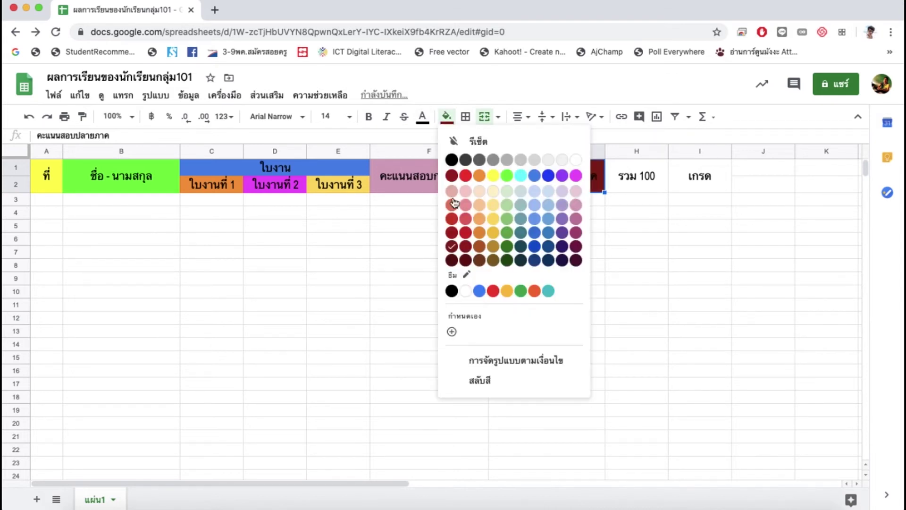
left_click(454, 220)
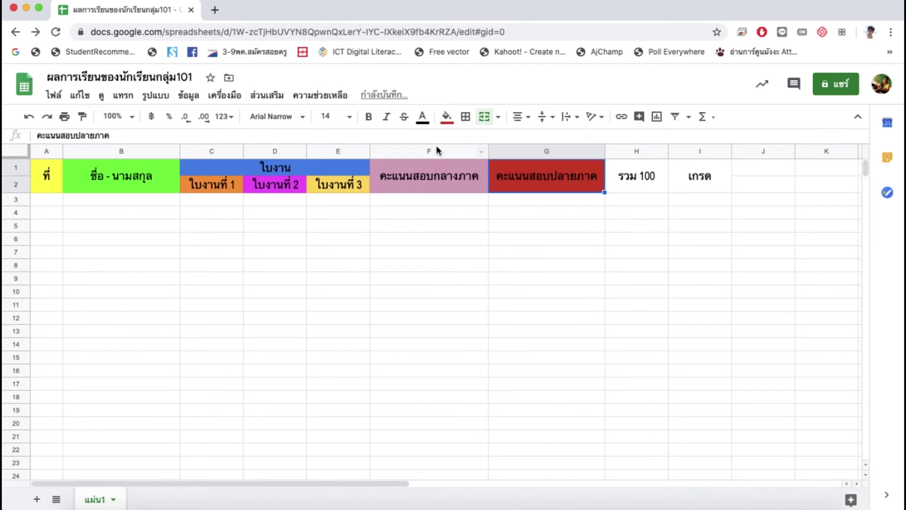
left_click(446, 116)
left_click(453, 193)
left_click(520, 225)
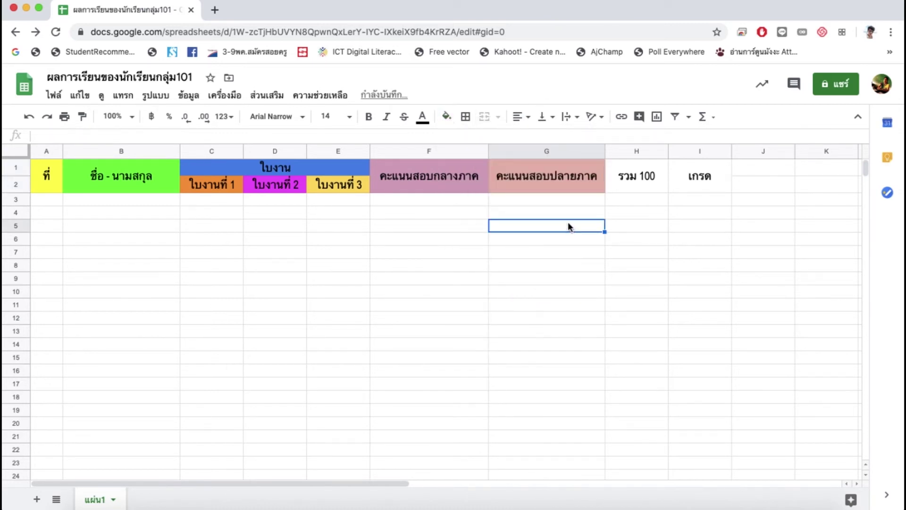
- Fill the รวม 100 header blue
left_click(627, 185)
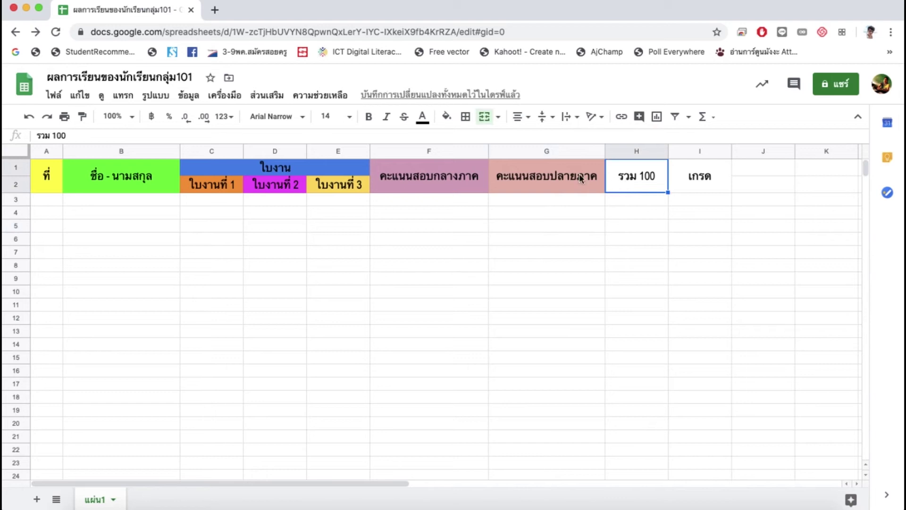
left_click(446, 116)
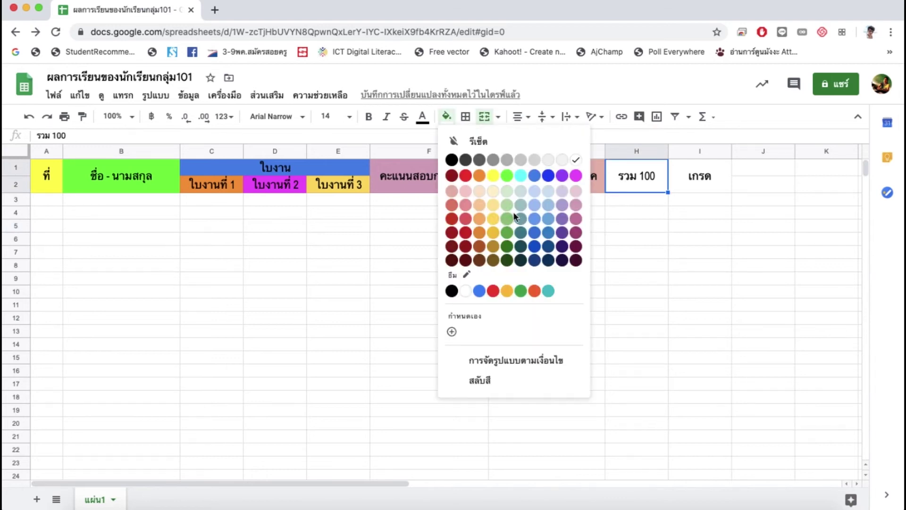
left_click(547, 218)
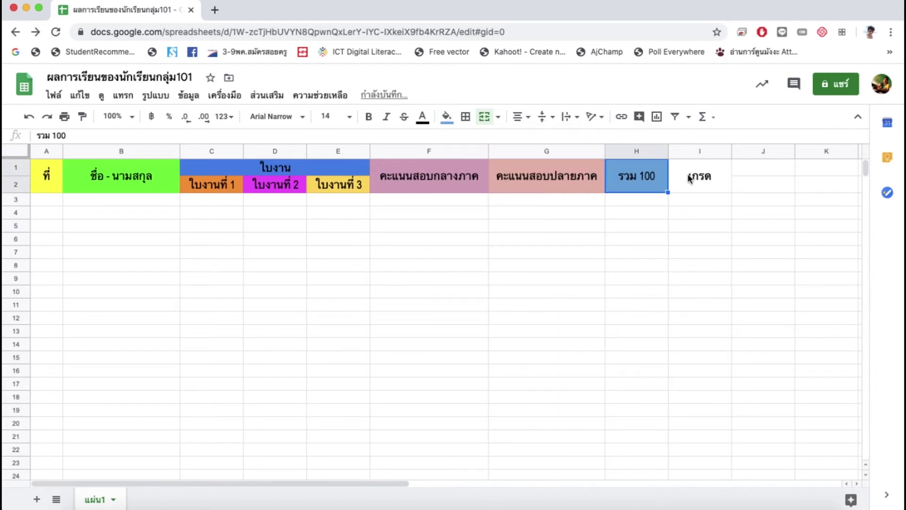
- Give the เกรด header a lighter red fill
left_click(692, 181)
left_click(447, 117)
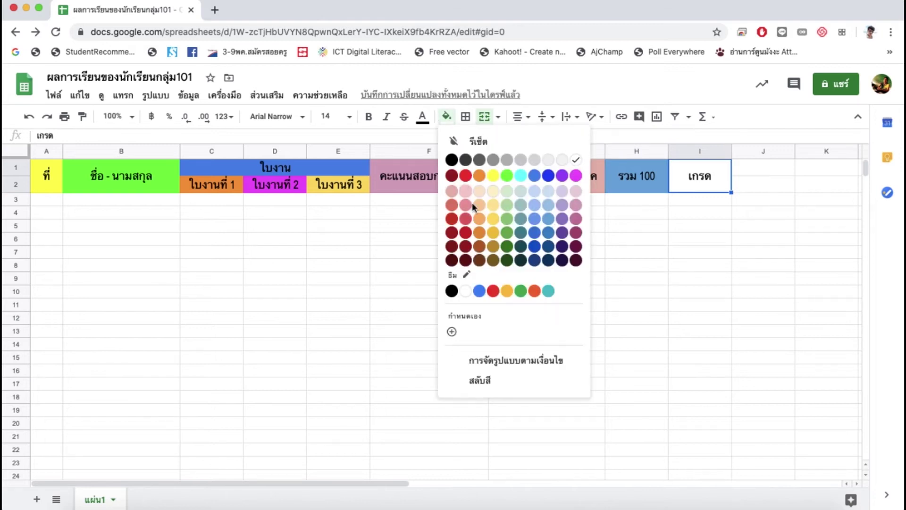
left_click(466, 176)
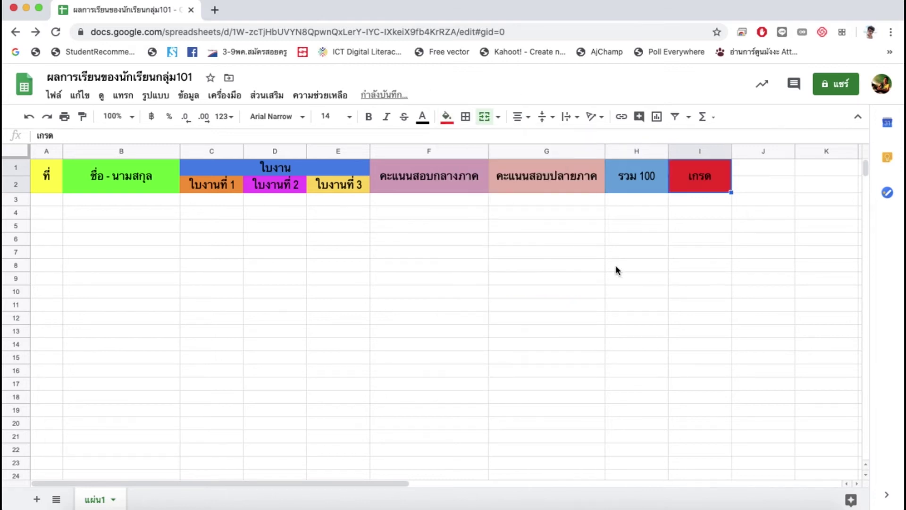
left_click(447, 117)
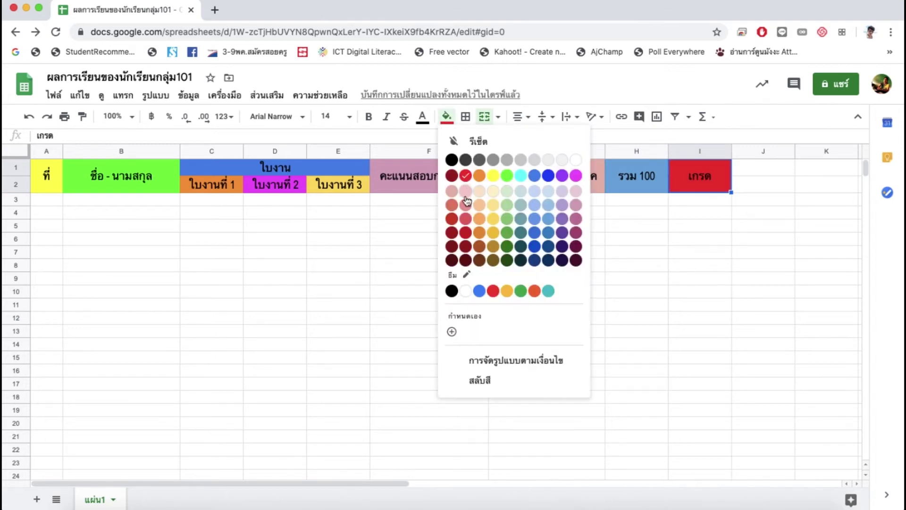
left_click(465, 218)
left_click(418, 257)
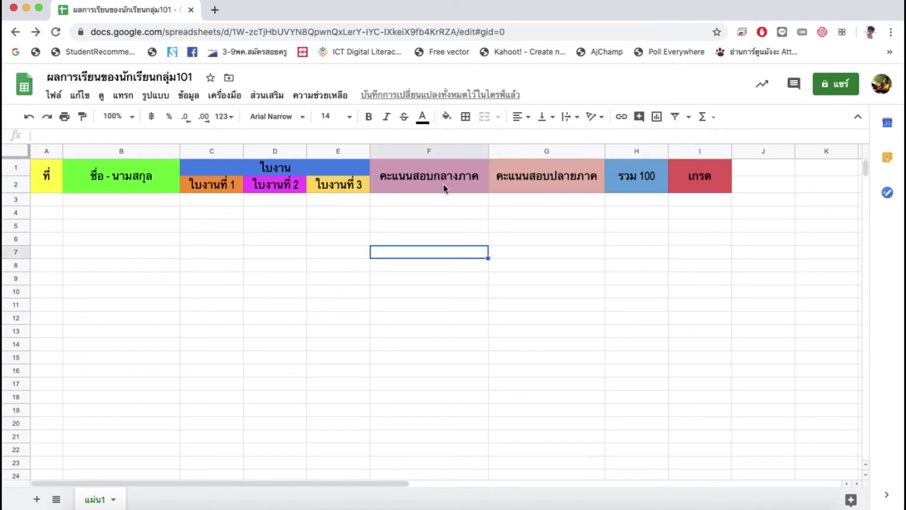
left_click(49, 205)
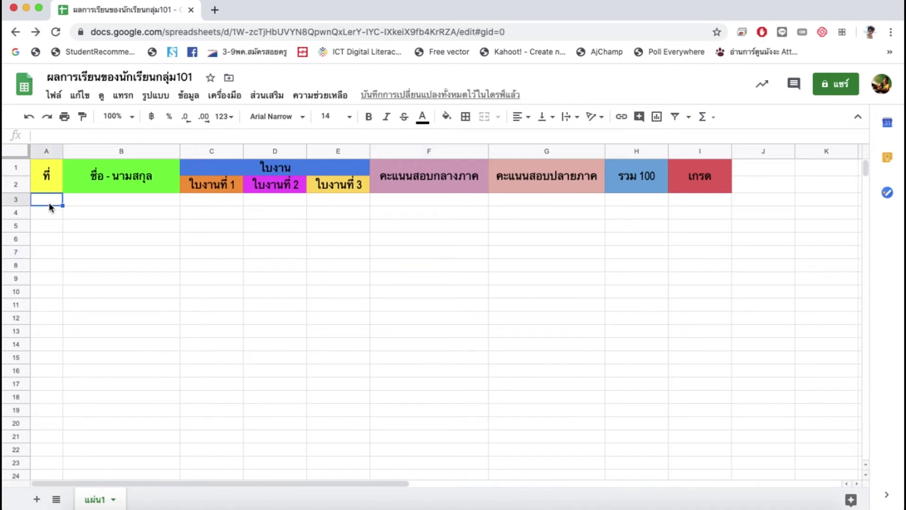
- Enter 1 in A3 and copy it down column A to A20
type("1")
key("Return")
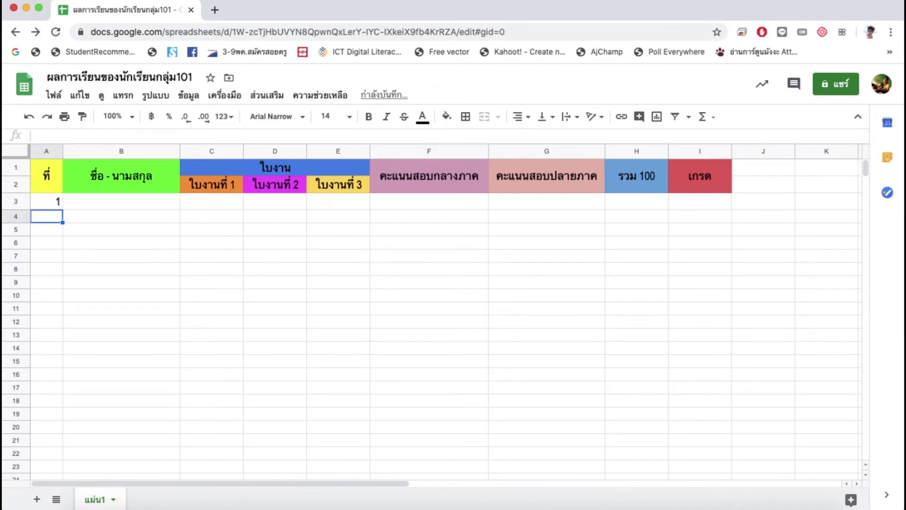
left_click(58, 203)
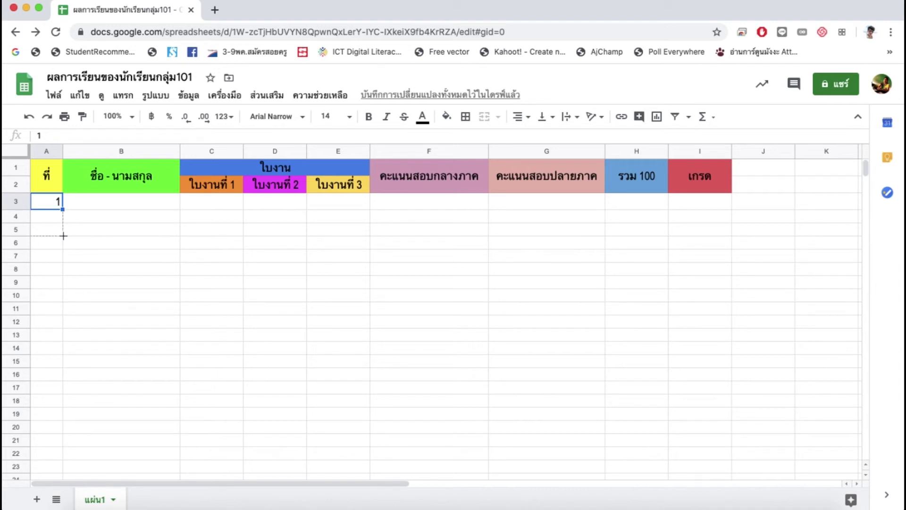
left_click_drag(62, 210, 63, 426)
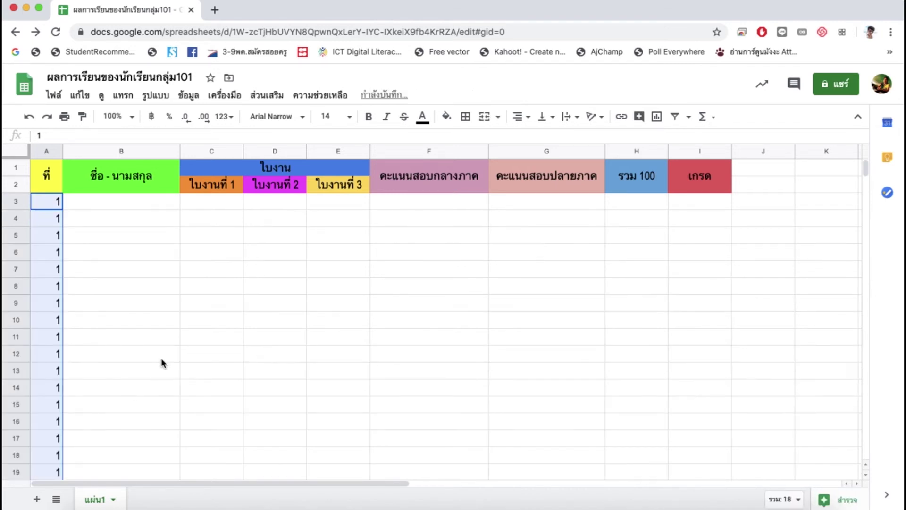
left_click(49, 225)
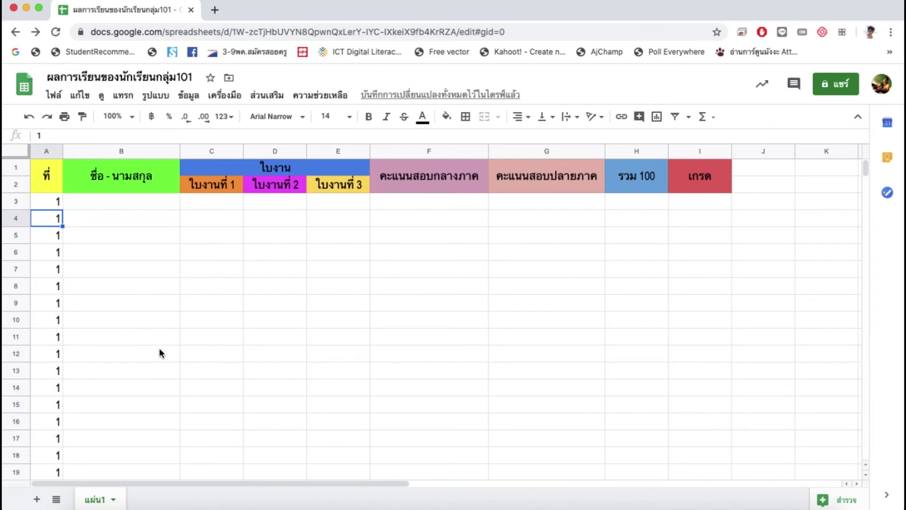
left_click_drag(865, 168, 862, 160)
left_click_drag(861, 160, 861, 159)
left_click_drag(866, 179, 865, 173)
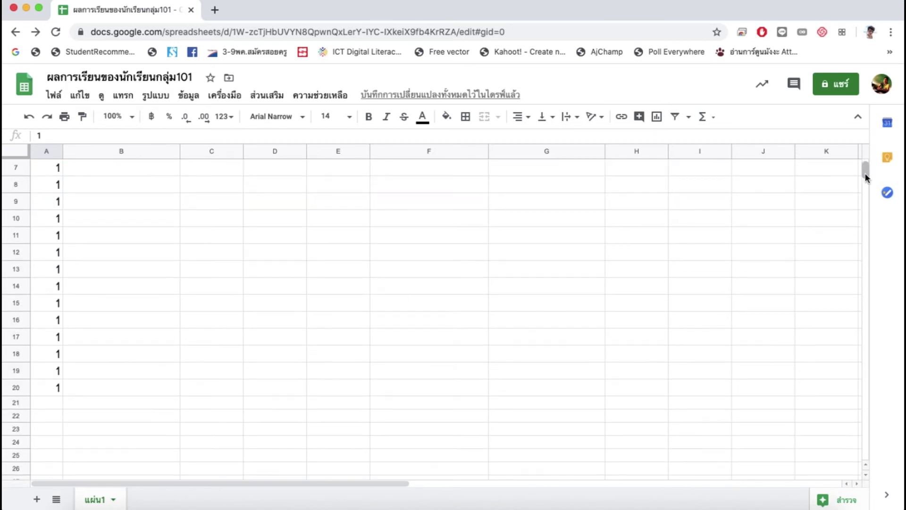
- Delete the repeated 1s from column A
left_click(41, 391, "shift")
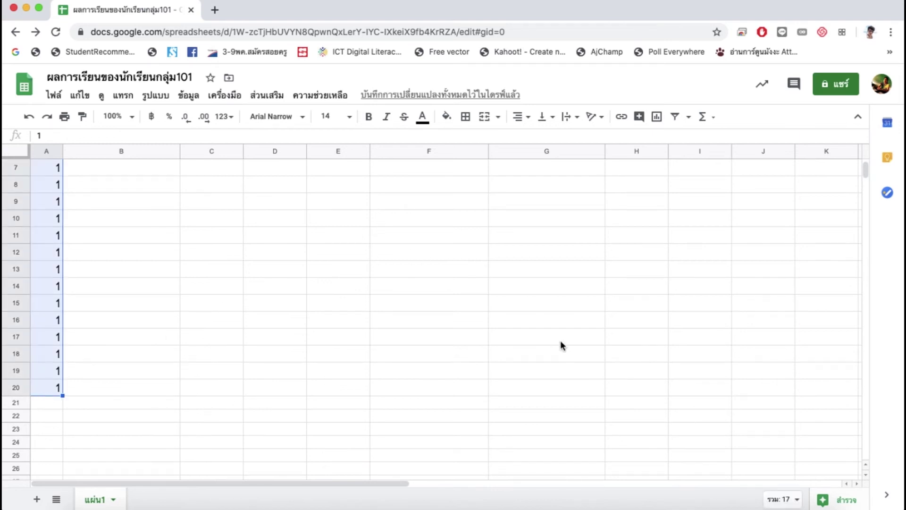
key("Delete")
scroll(432, 361, "down", 2)
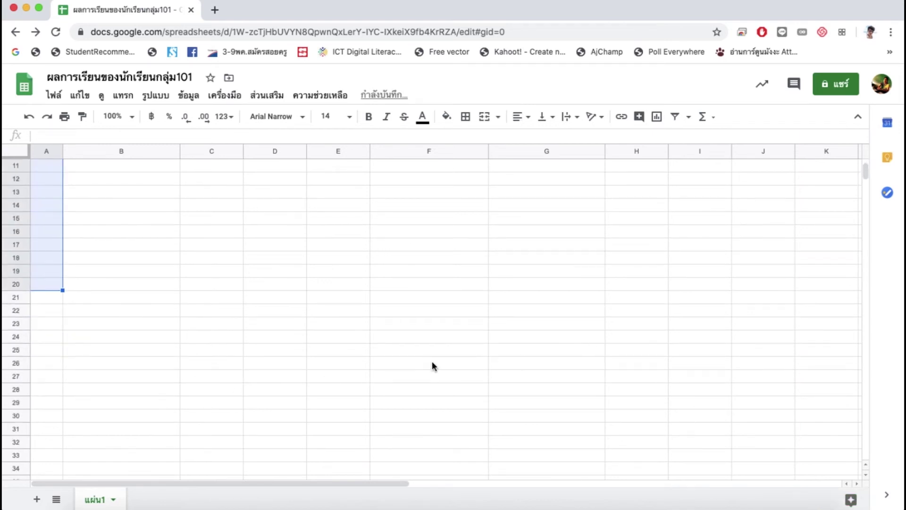
scroll(432, 361, "up", 5)
- Enter 2 in A4 and extend the 1, 2 series to number students 1–20
left_click(41, 221)
type("2")
key("Return")
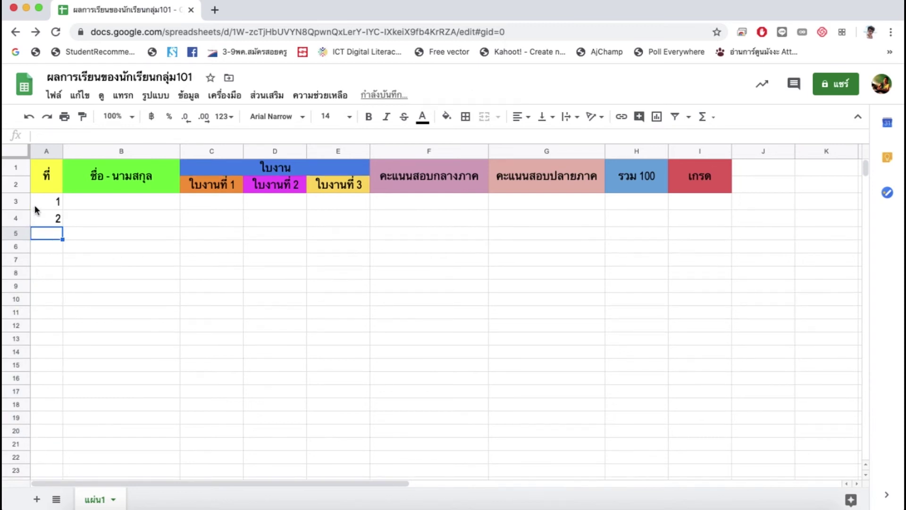
left_click_drag(50, 203, 45, 220)
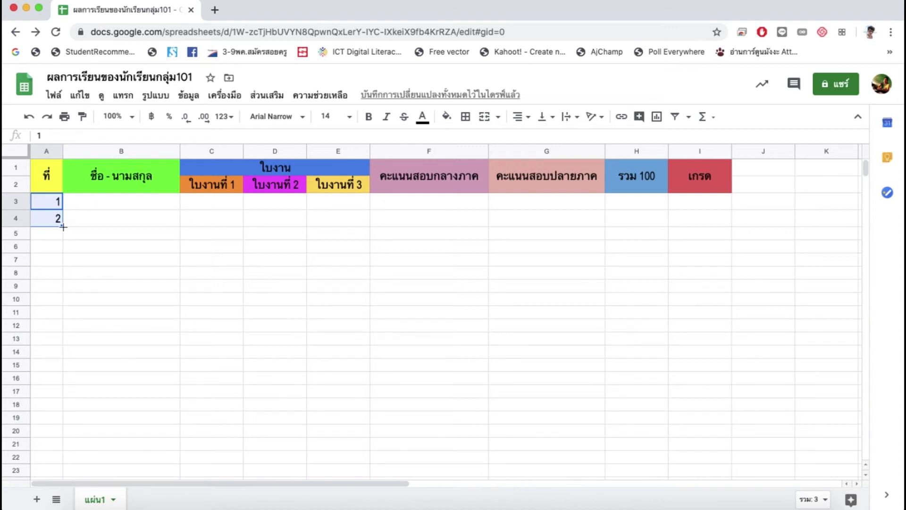
left_click_drag(63, 227, 61, 457)
left_click(54, 207)
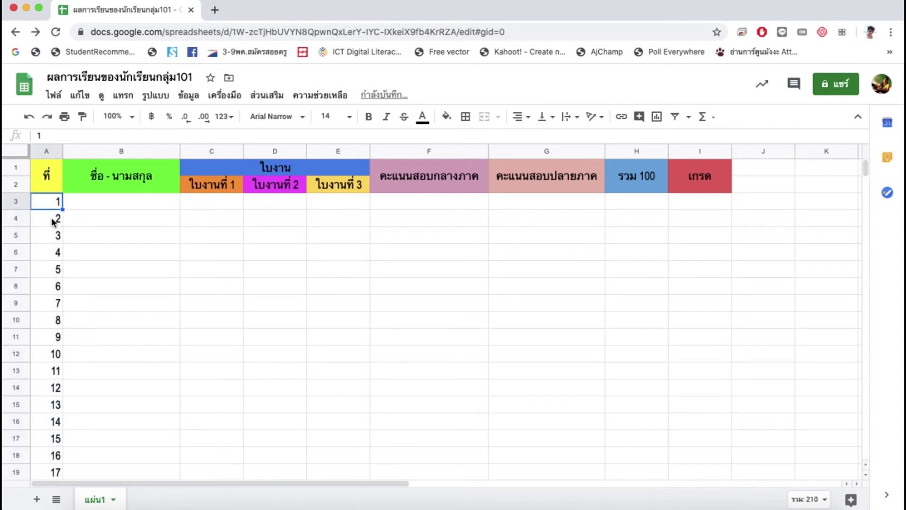
left_click(121, 389)
scroll(96, 408, "down", 2)
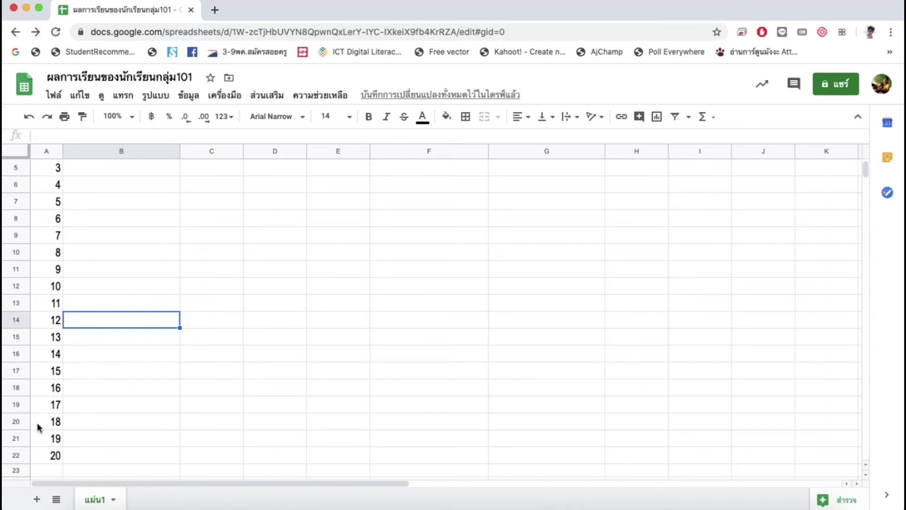
- Begin the first student's name in B3 with the title นางสาว
scroll(153, 352, "down", 3)
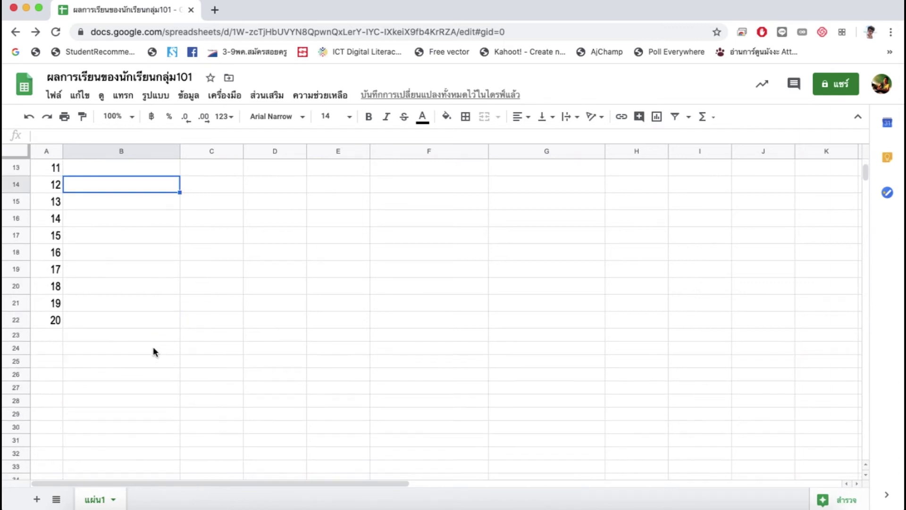
scroll(153, 351, "up", 5)
left_click(57, 203)
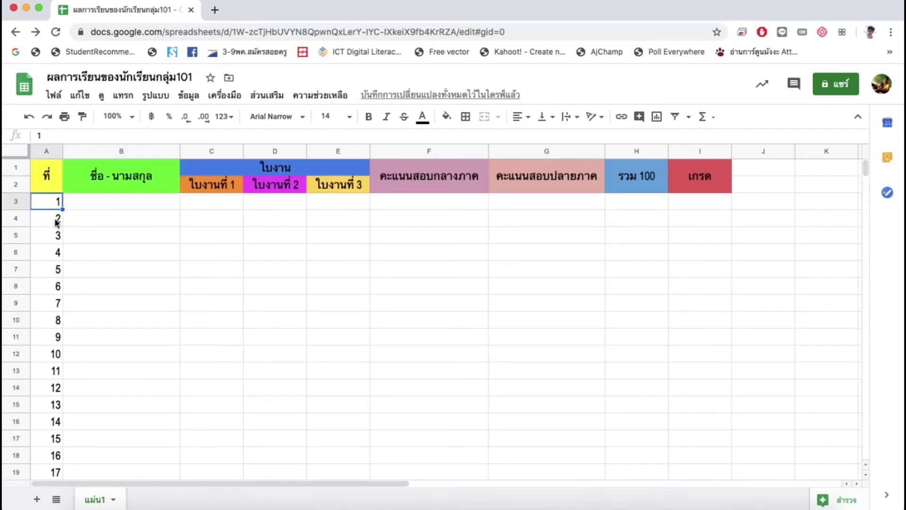
left_click(103, 205)
mouse_move(180, 152)
type("ok")
key("BackSpace")
key("BackSpace")
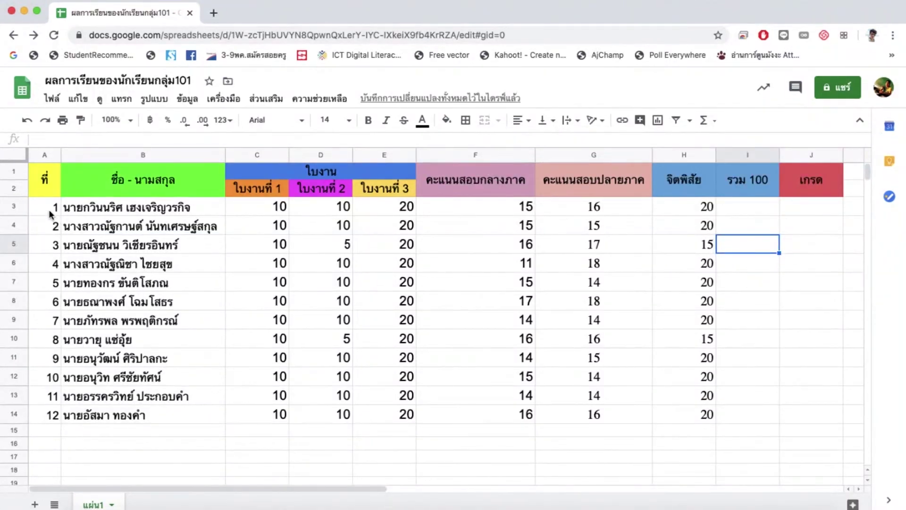
left_click(260, 215)
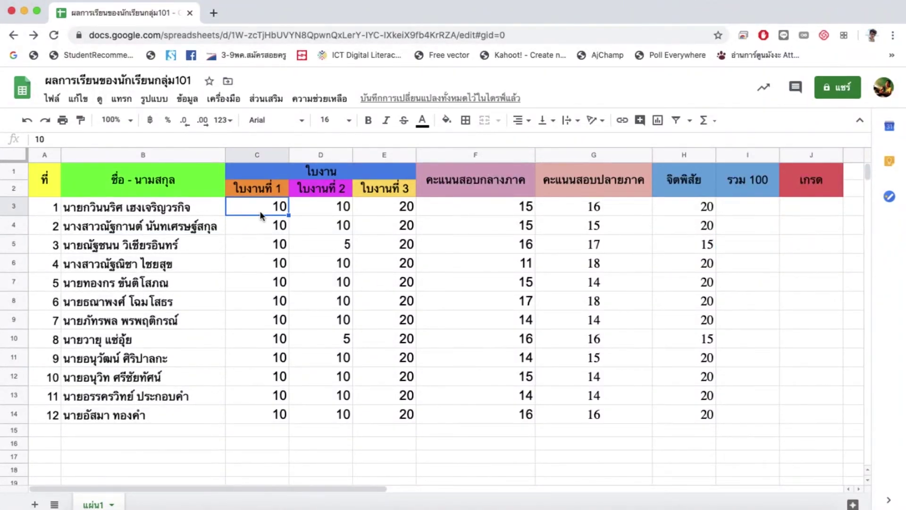
- Set the scores in C3:H14 to Arial Narrow
left_click_drag(261, 215, 672, 419)
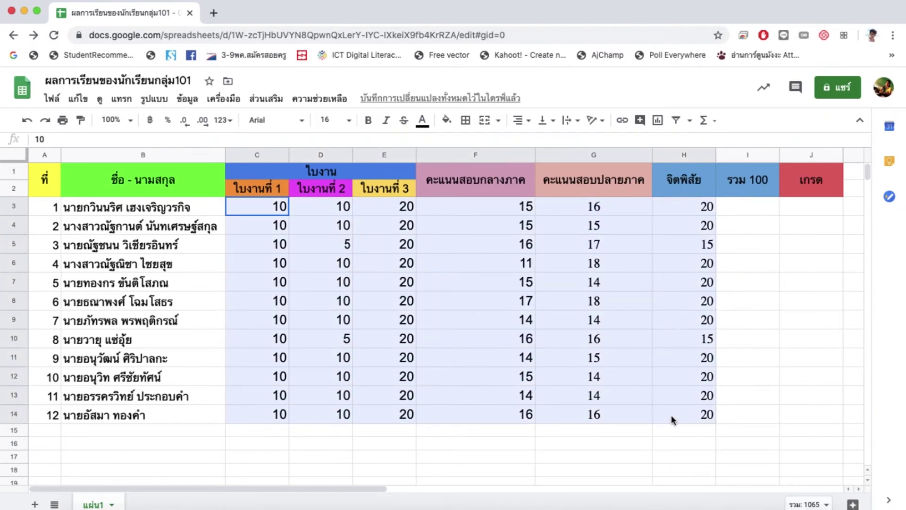
left_click(276, 120)
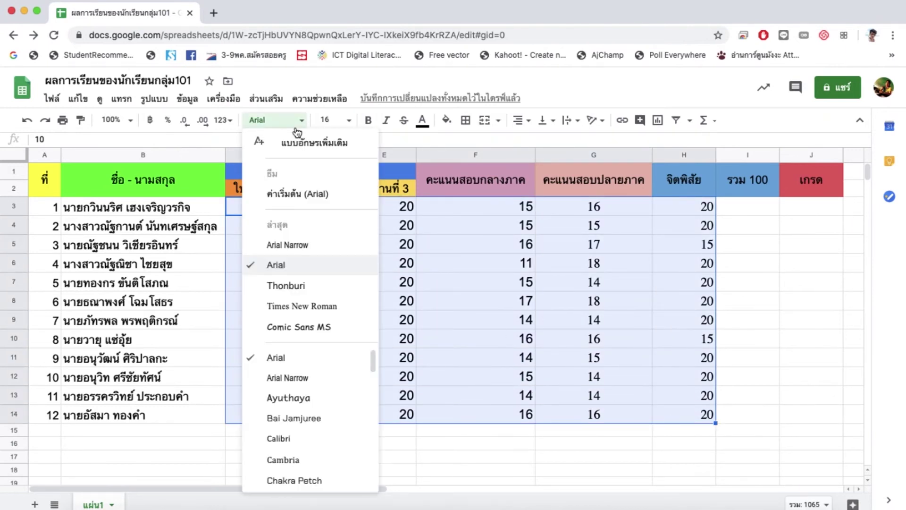
left_click(299, 245)
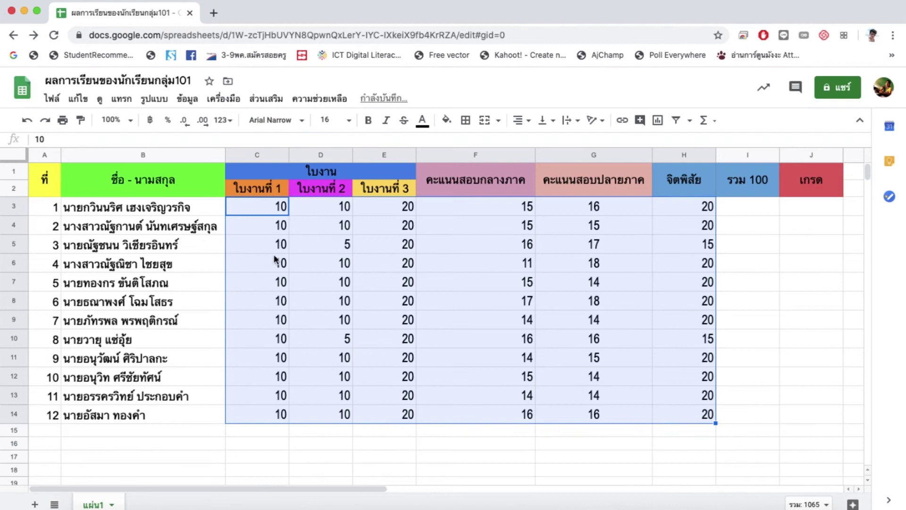
- Centre the row numbers in A3:A14 and the scores in C3:H14
left_click(53, 213)
left_click_drag(53, 214, 47, 417)
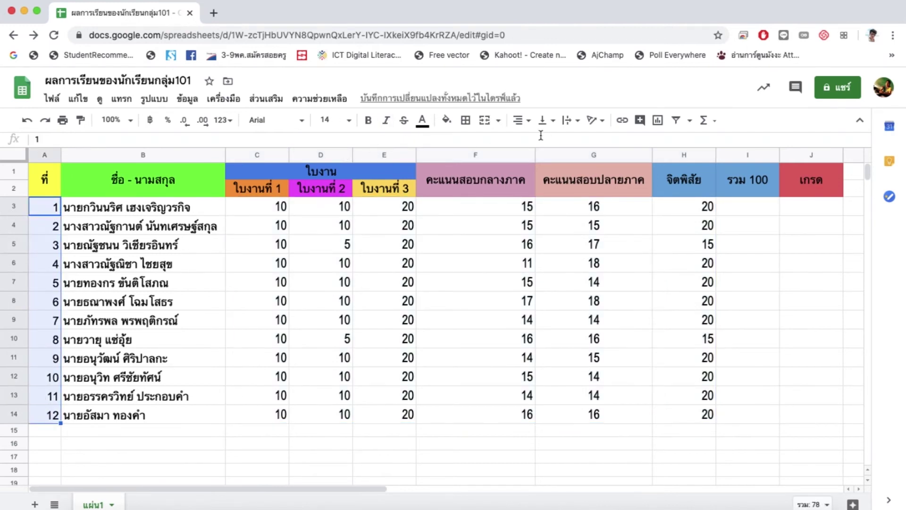
left_click(522, 120)
left_click(531, 131)
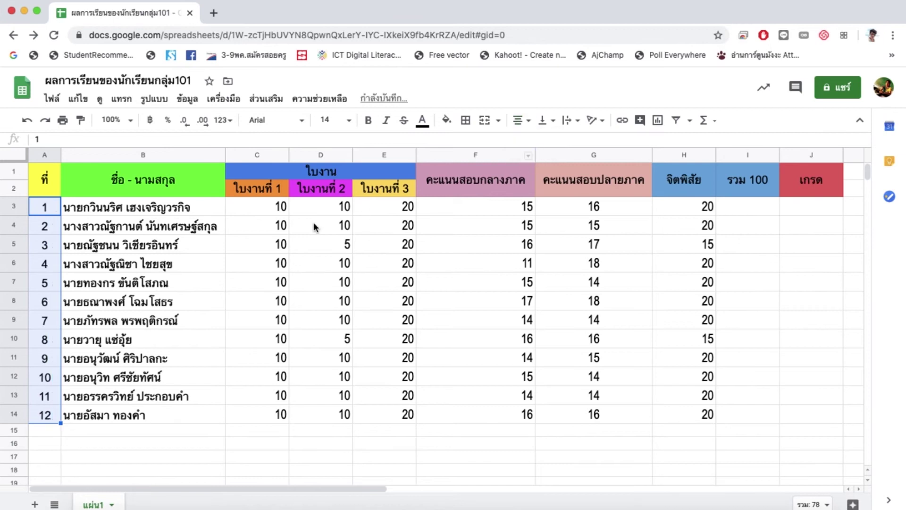
left_click_drag(279, 208, 699, 415)
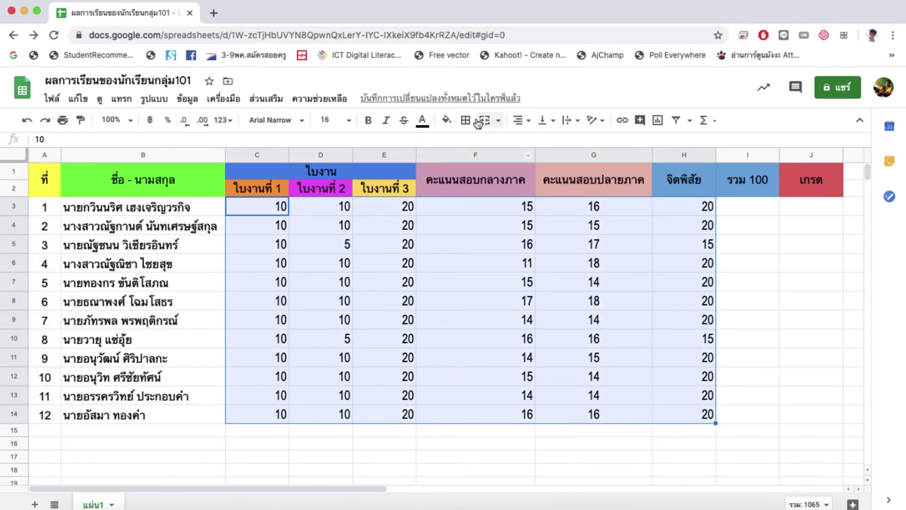
left_click(519, 120)
left_click(532, 146)
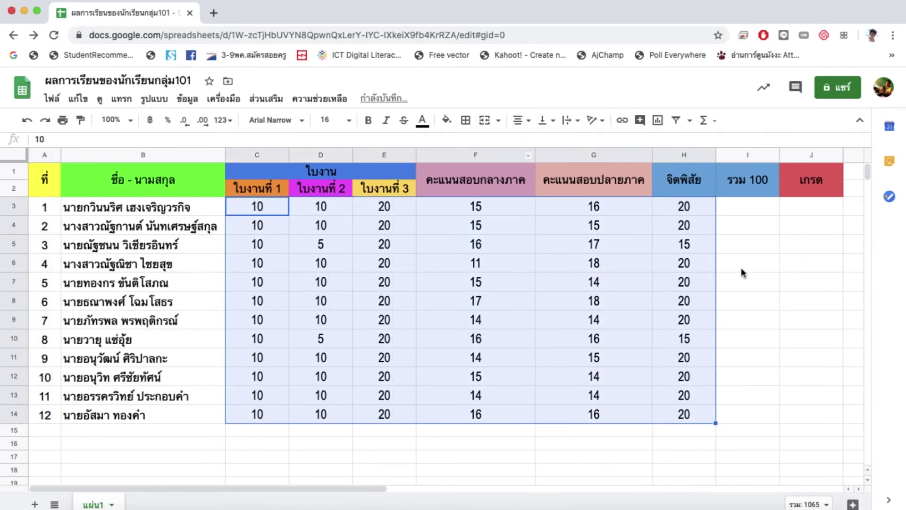
left_click(745, 209)
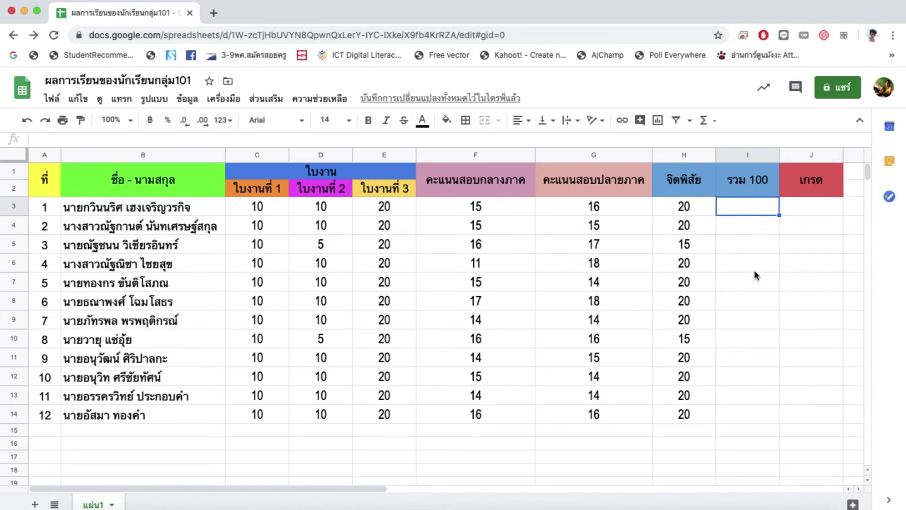
- Enter =SUM(C3:H3) in I3 to total the first student's scores, 91
left_click(717, 127)
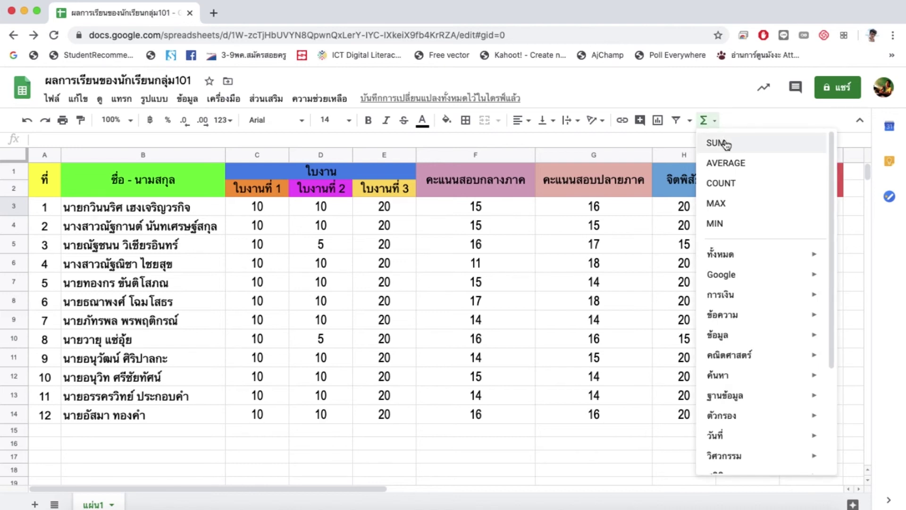
left_click(727, 143)
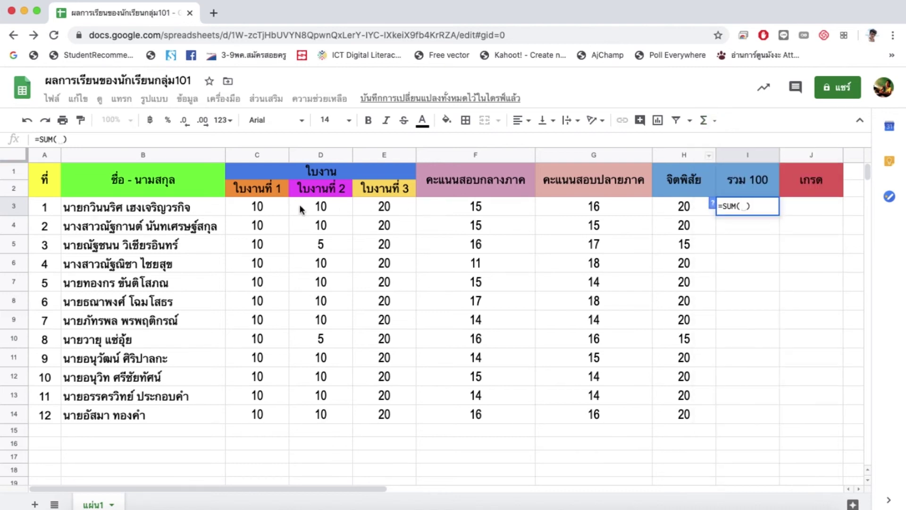
left_click(255, 209)
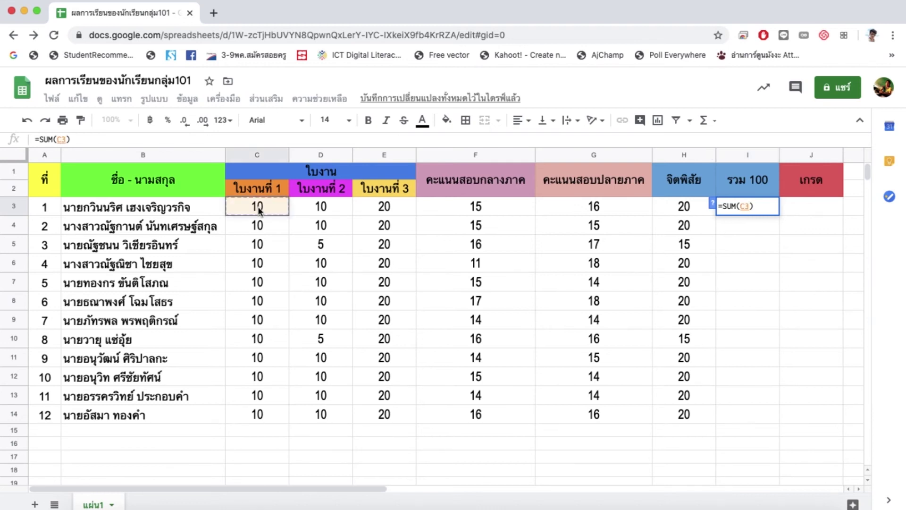
left_click_drag(259, 211, 677, 215)
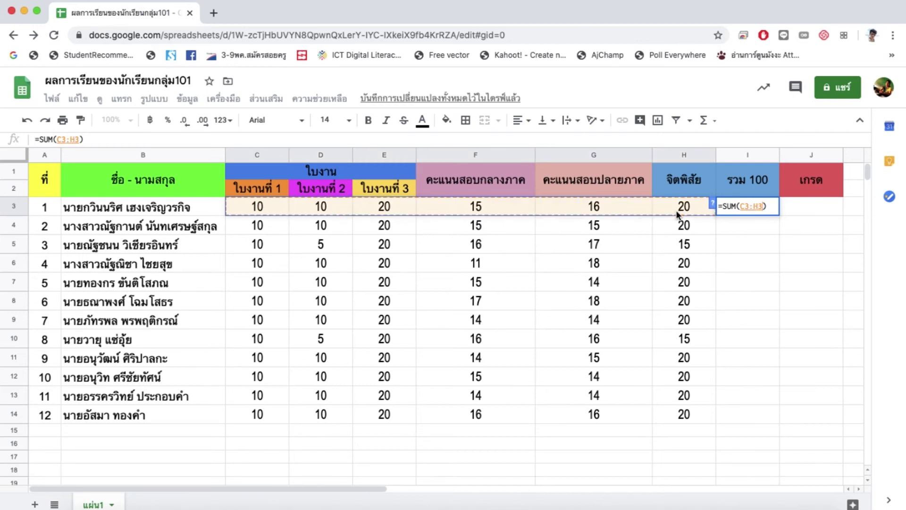
key("Return")
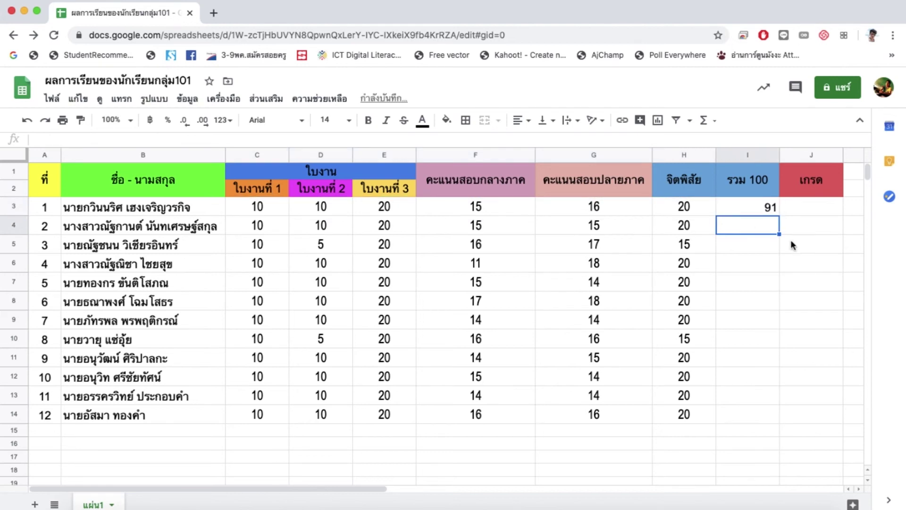
- Centre the I3 total and copy the SUM formula down to I14
left_click(749, 210)
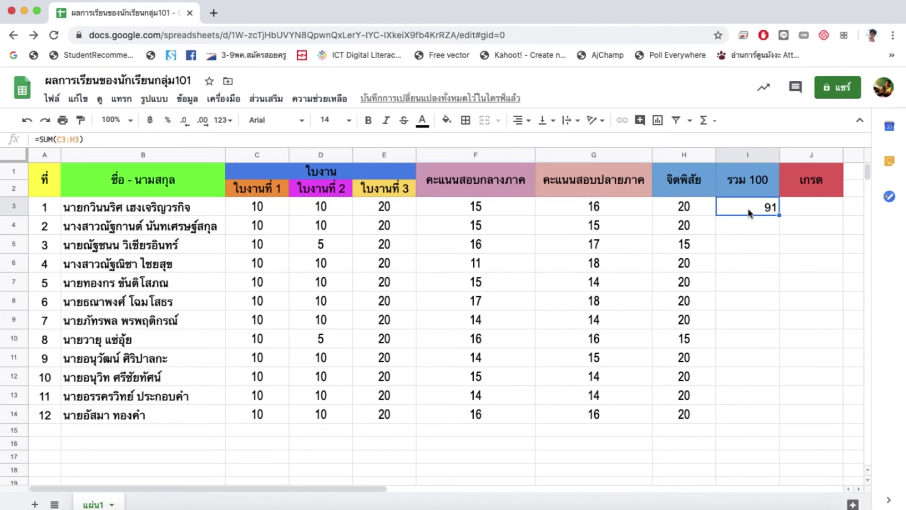
left_click(529, 121)
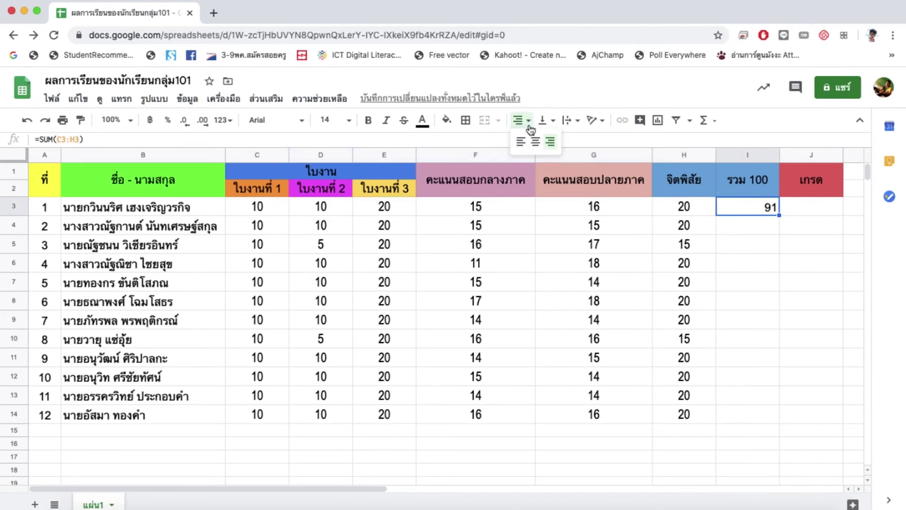
left_click(536, 144)
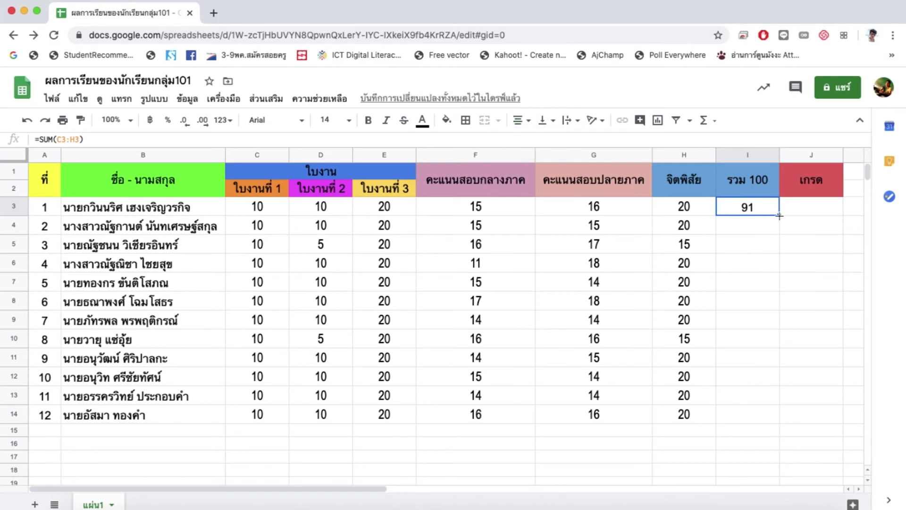
left_click_drag(779, 215, 776, 419)
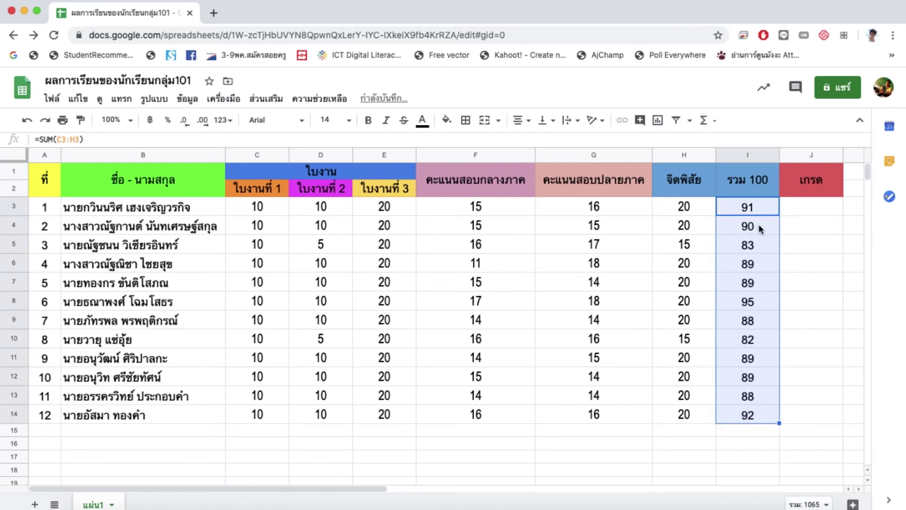
left_click(760, 212)
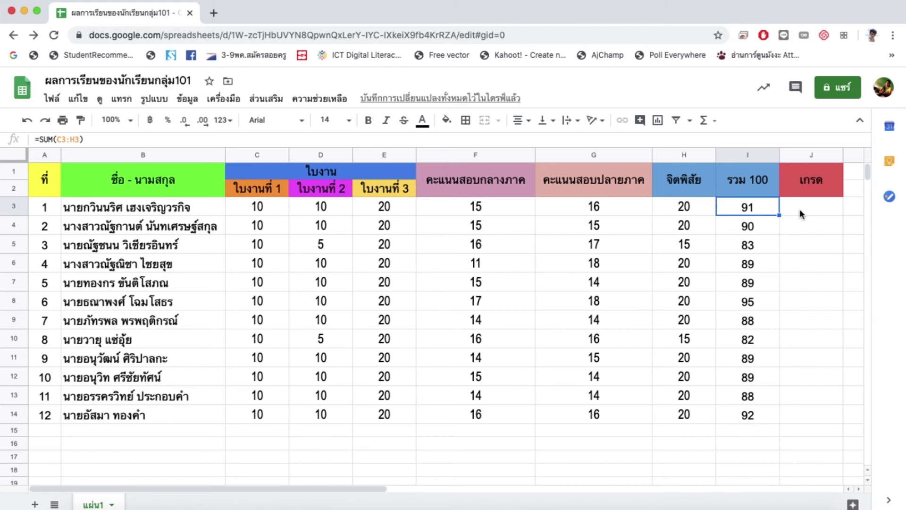
left_click(819, 212)
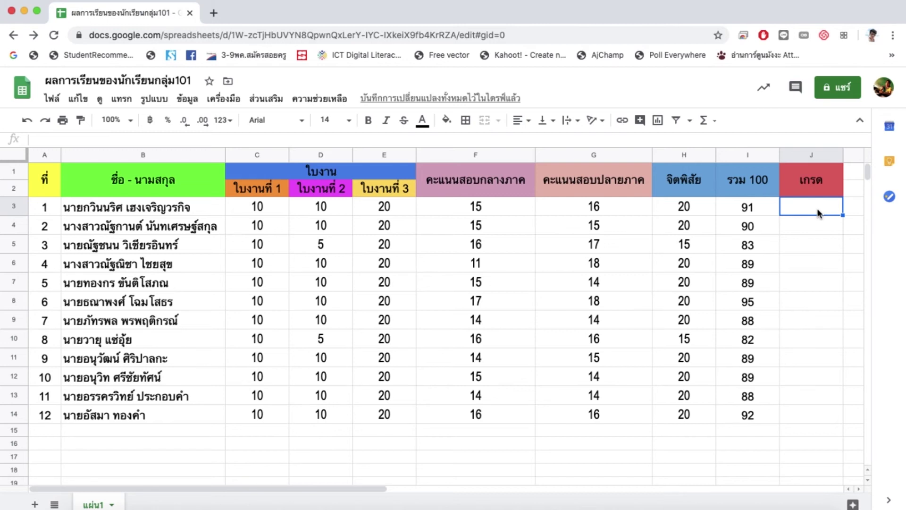
left_click(714, 122)
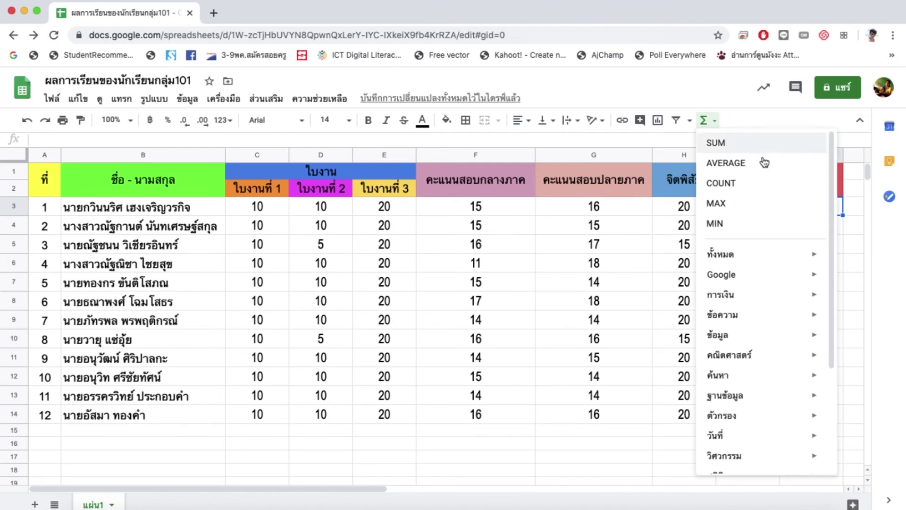
left_click(760, 122)
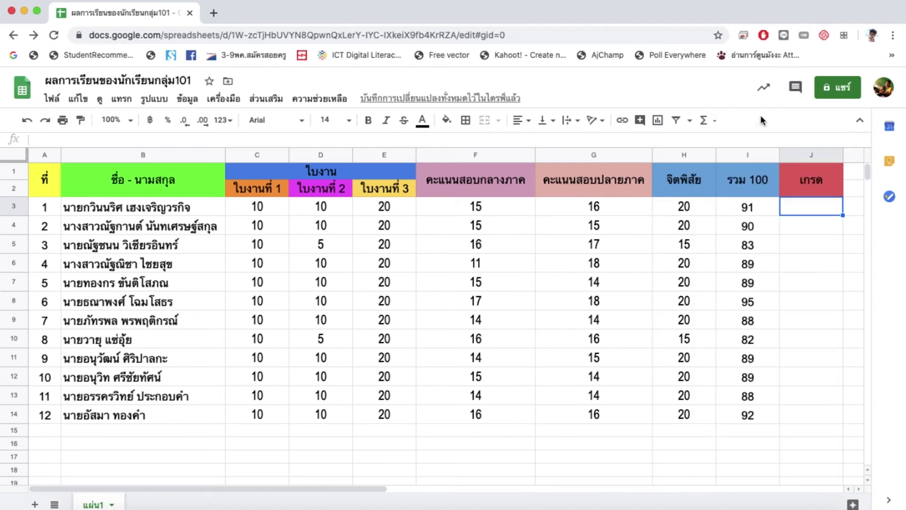
left_click(717, 121)
left_click(732, 122)
- Clear stray characters in J3 and begin the formula with =i
double_click(798, 209)
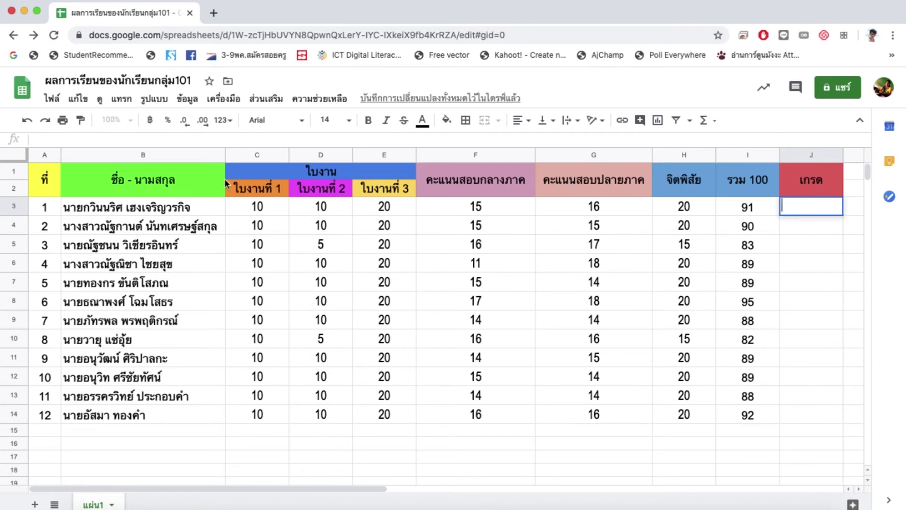
type("ช")
key("BackSpace")
type("=")
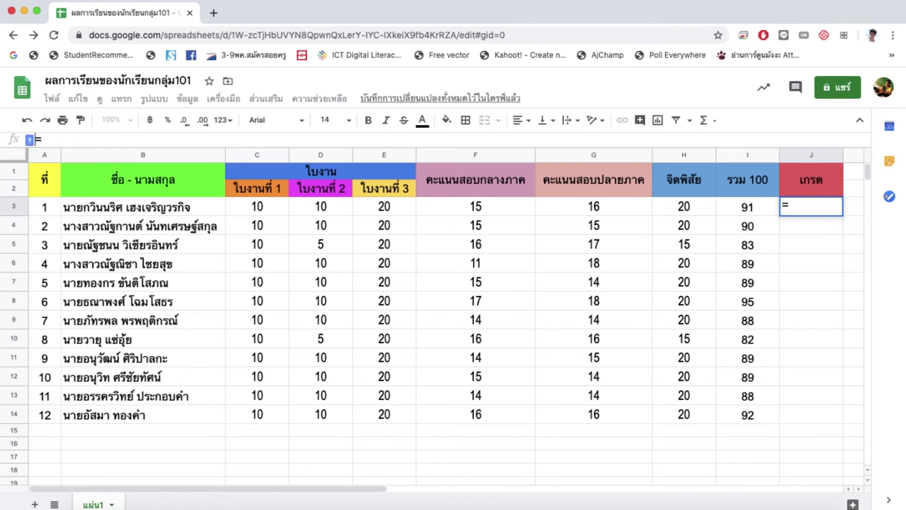
key("BackSpace")
type("k")
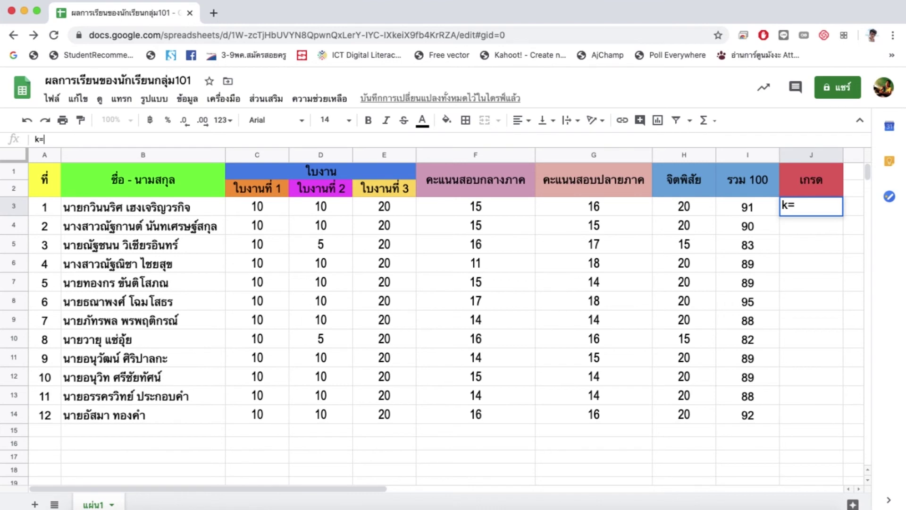
key("BackSpace")
type("=i")
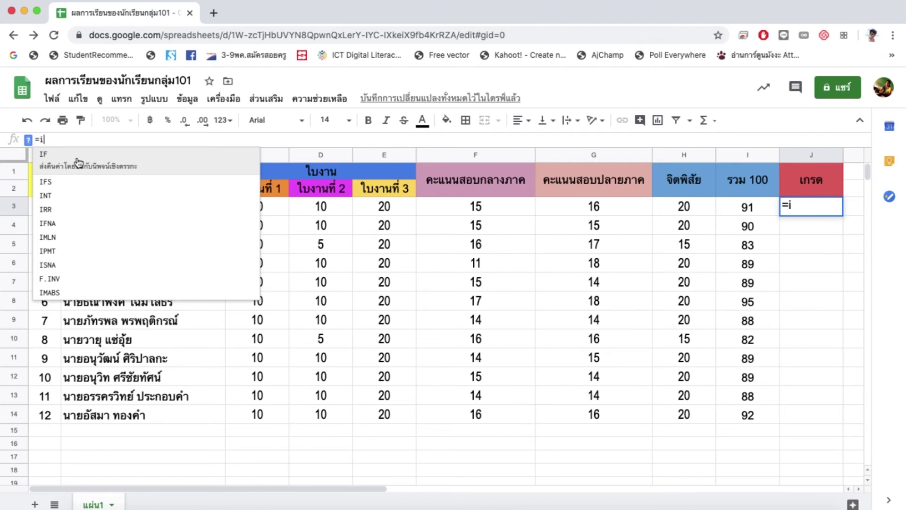
- Build =IF(I3>=80,"4", in J3, choosing IF and referencing the I3 total
left_click(78, 162)
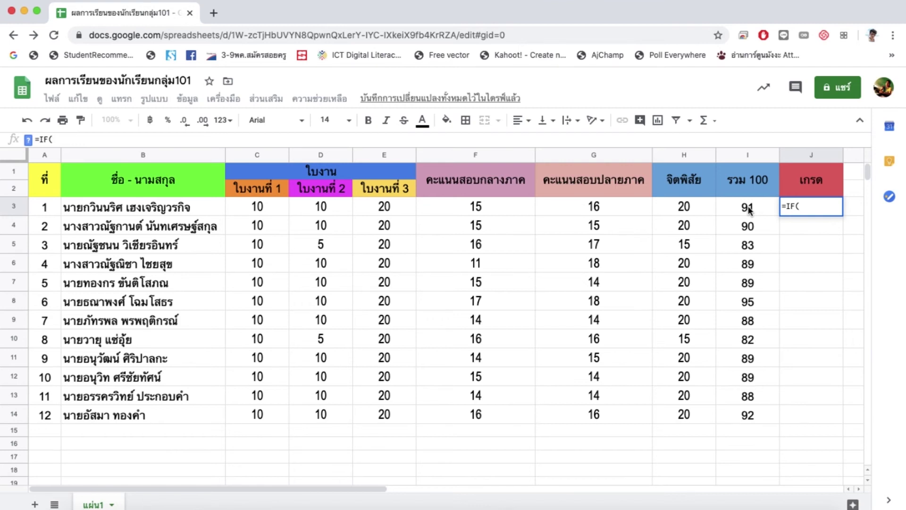
left_click(750, 210)
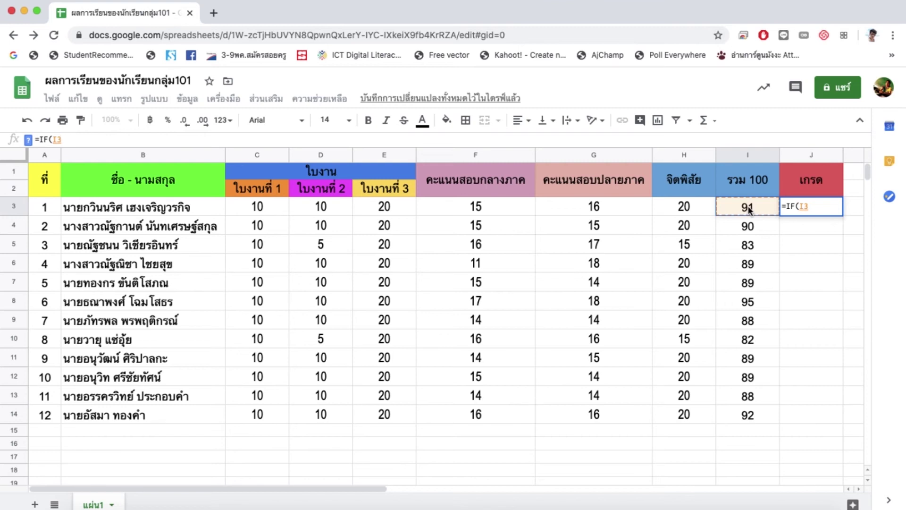
type(">=")
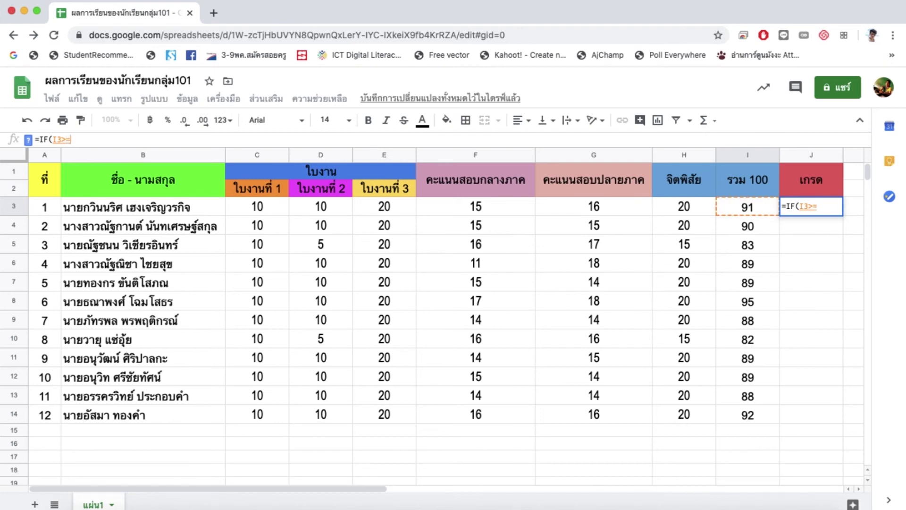
type("8")
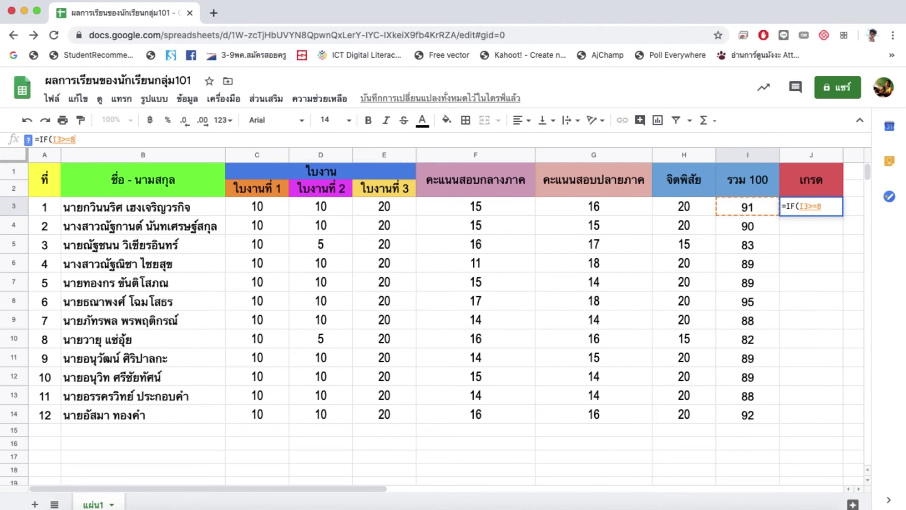
type("0")
type(",")
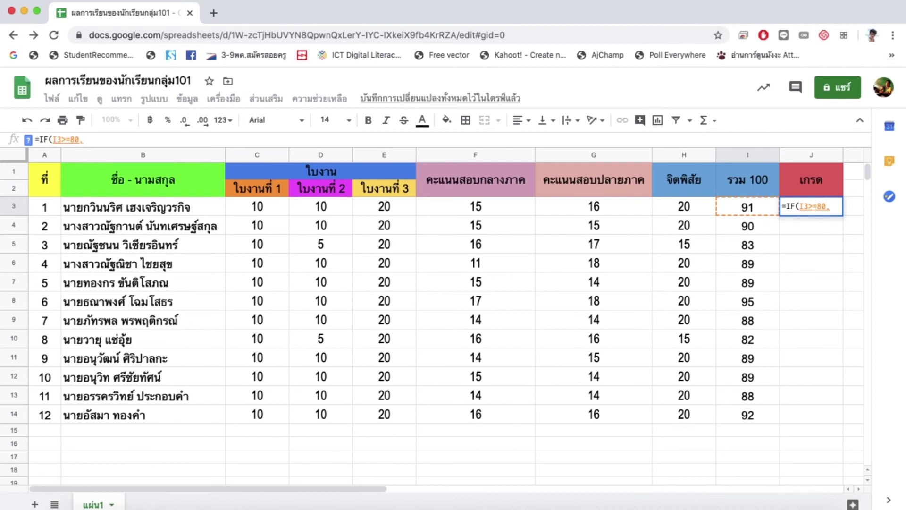
type("\"")
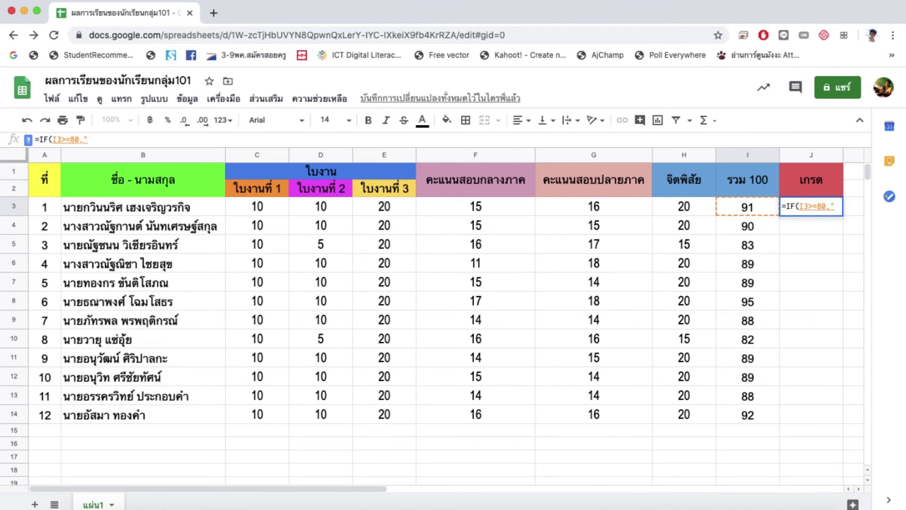
type("4")
type("\"")
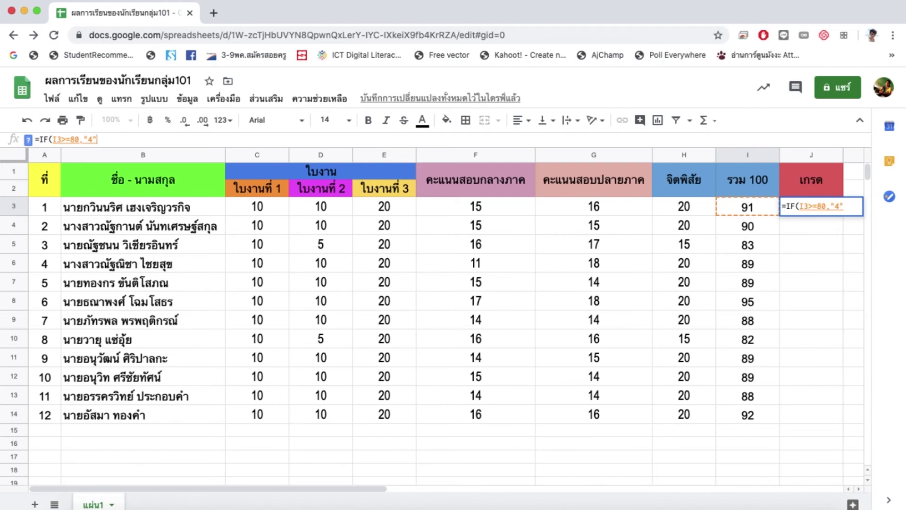
type(",")
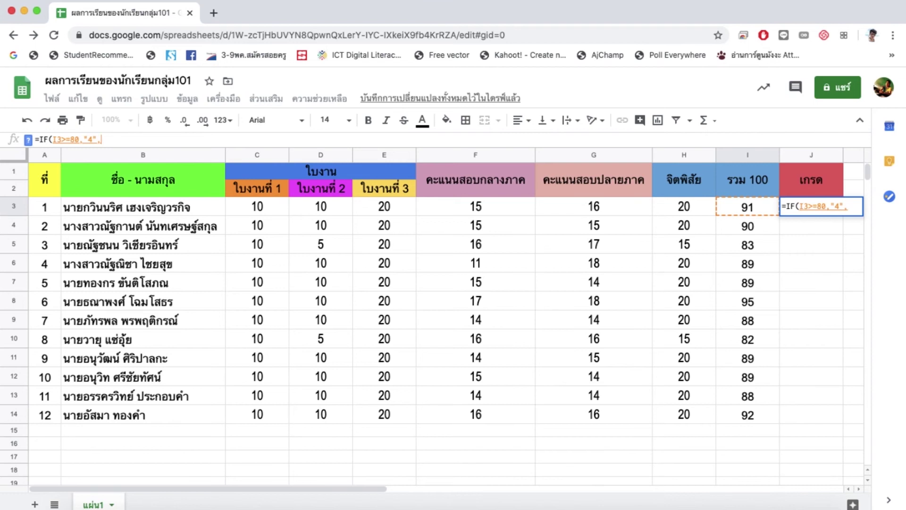
type("i")
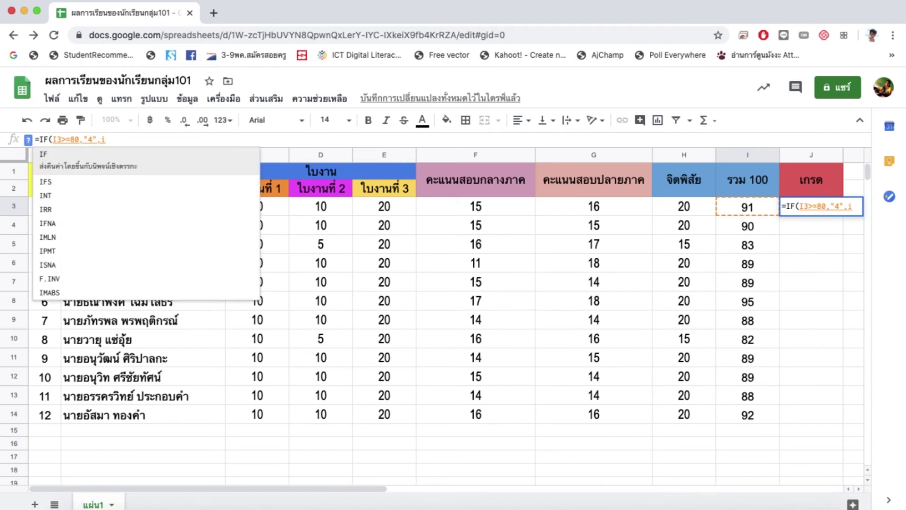
key("BackSpace")
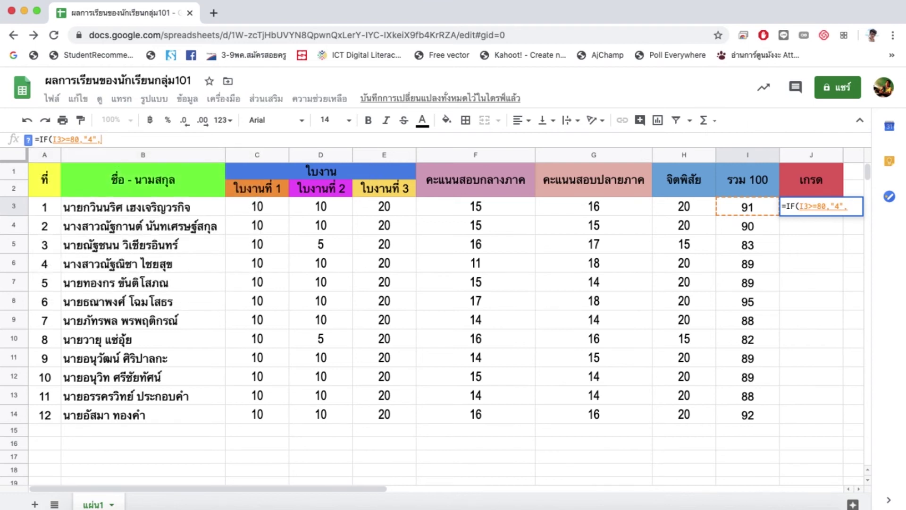
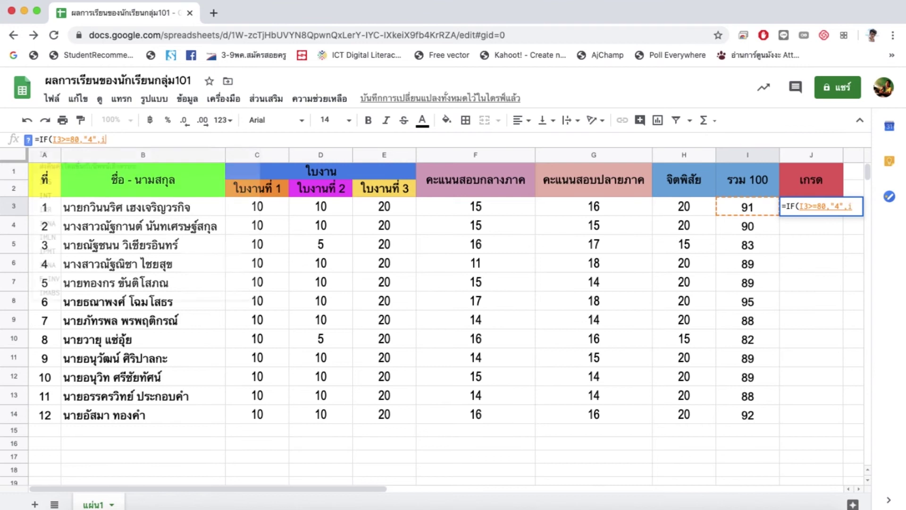
- In J3, nest a second IF returning "3.5" when I3 is at least 75, then begin a third IF
type("i")
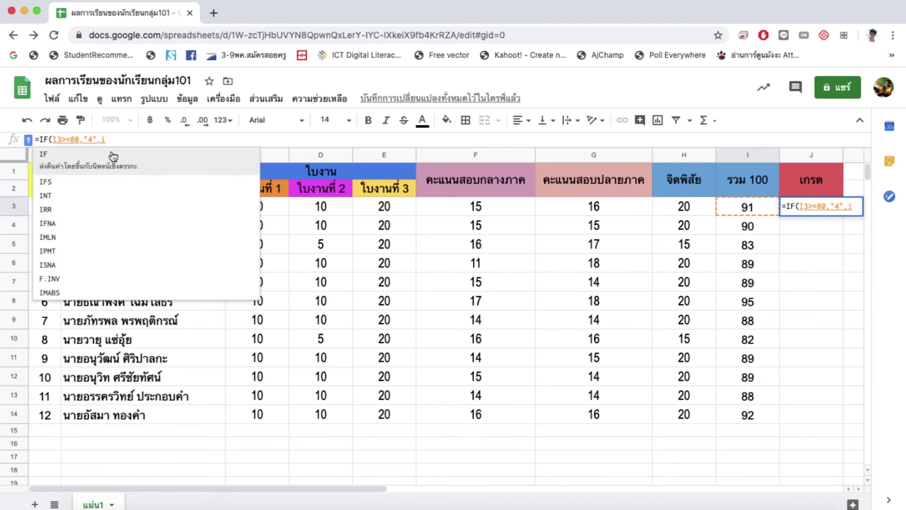
left_click(109, 158)
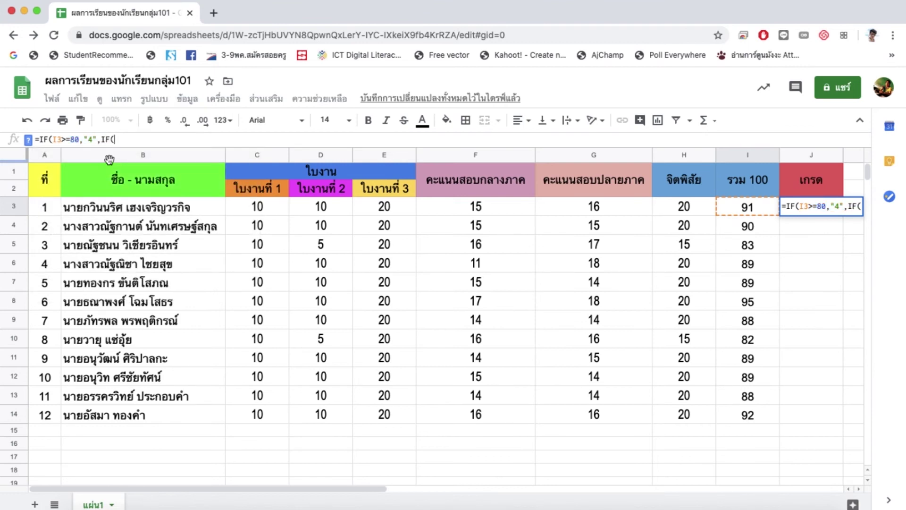
left_click(744, 211)
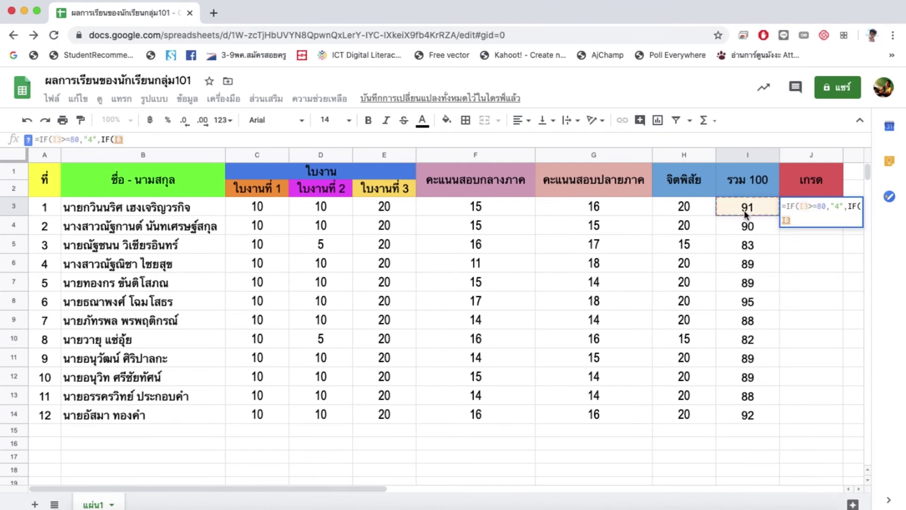
type(">")
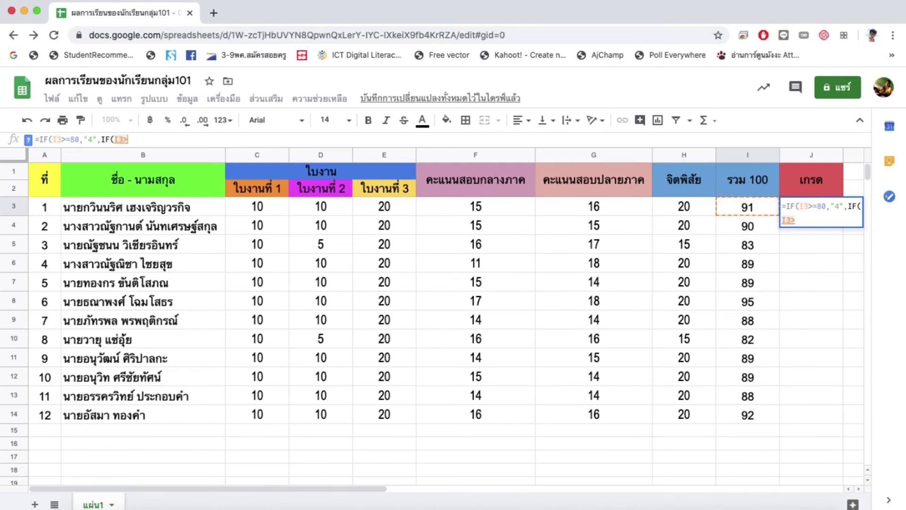
type("=")
type("75")
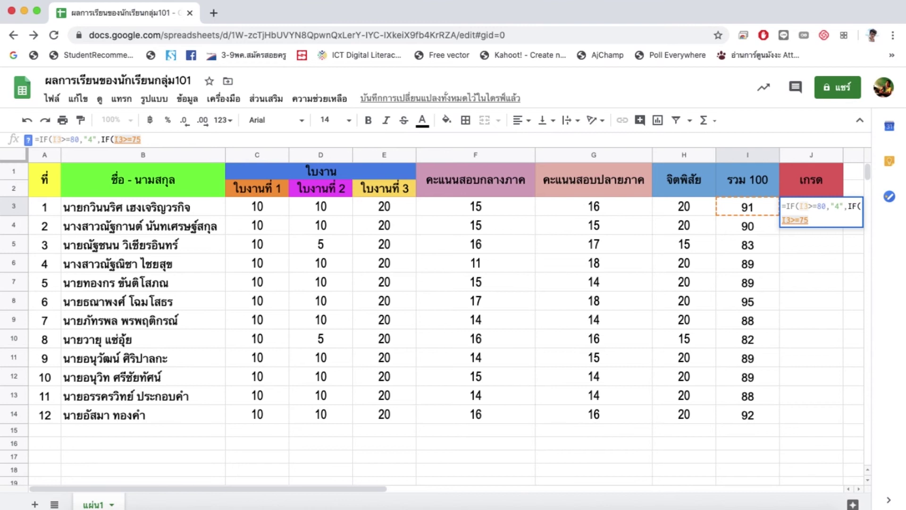
type(",\"")
type("3")
type(".5\"")
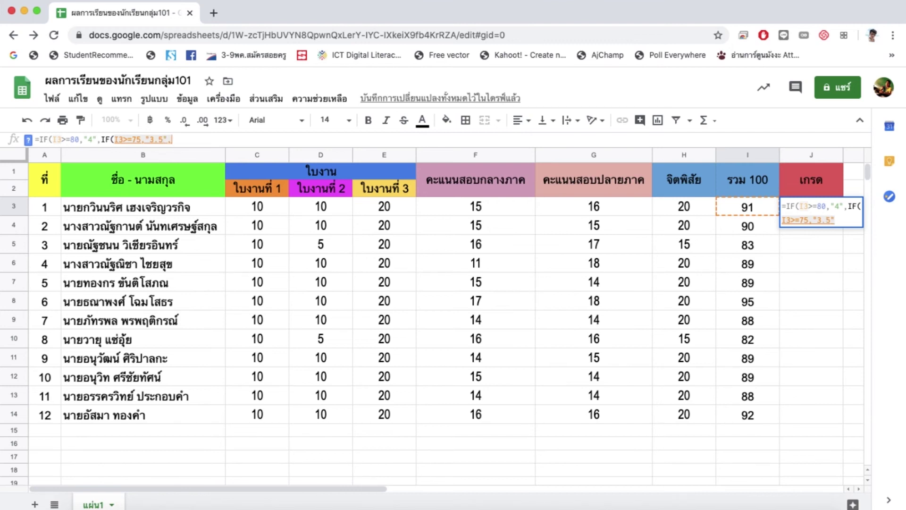
type(",")
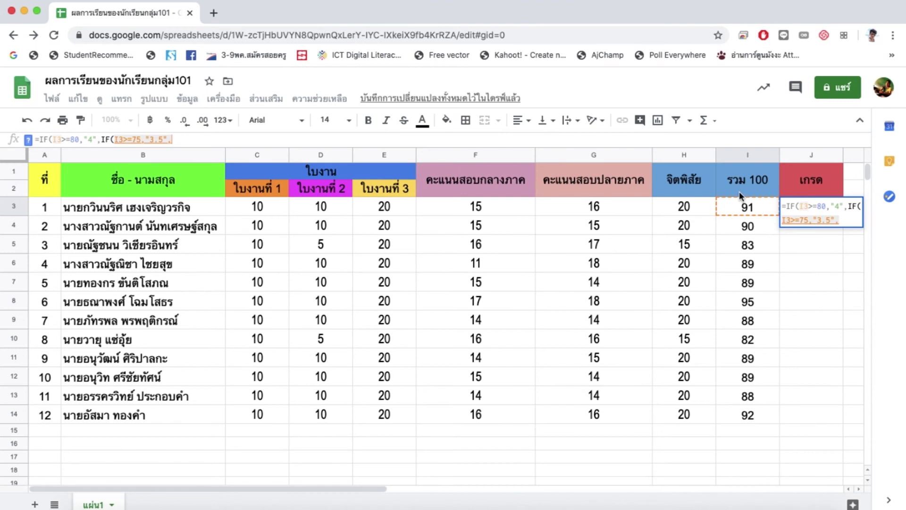
type("if")
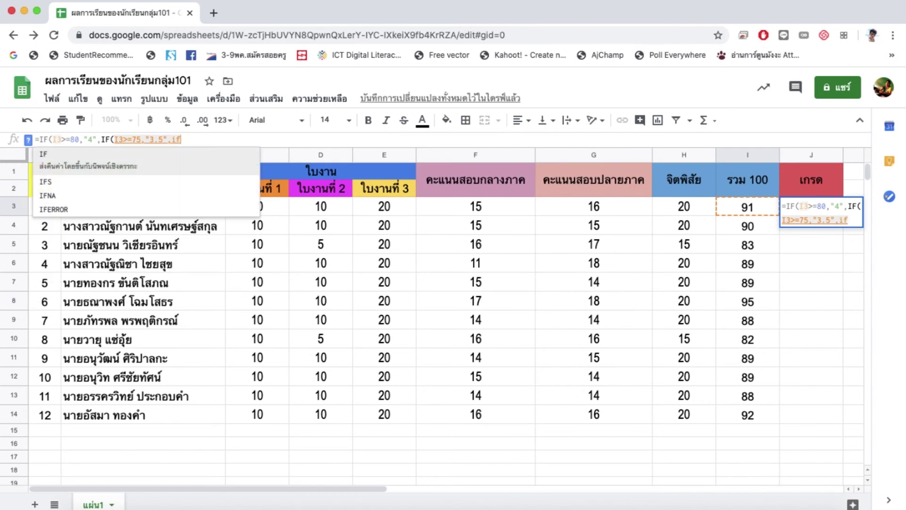
type("(")
- Extend the J3 formula with IF(I3>=70,"3") and start IF(I3>=65,"2" followed by another IF
key("BackSpace")
key("BackSpace")
key("BackSpace")
type("if")
left_click(161, 160)
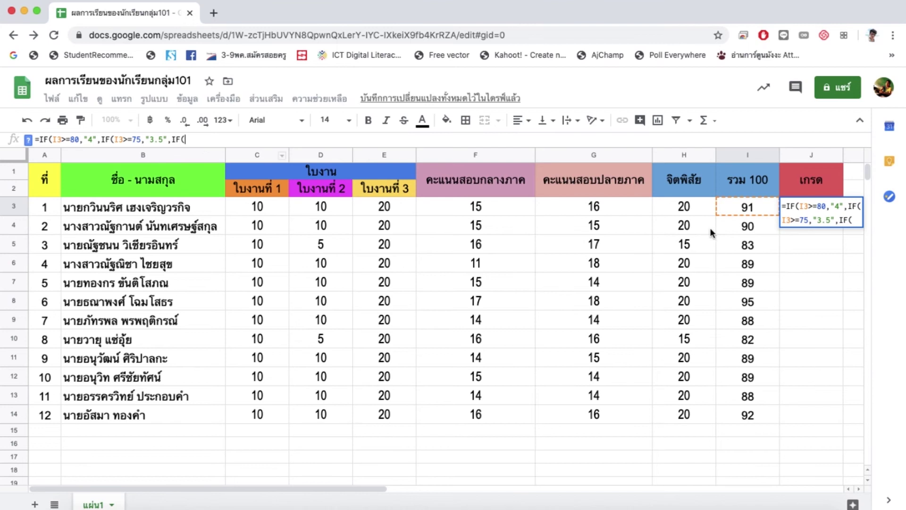
left_click(726, 208)
type(">=")
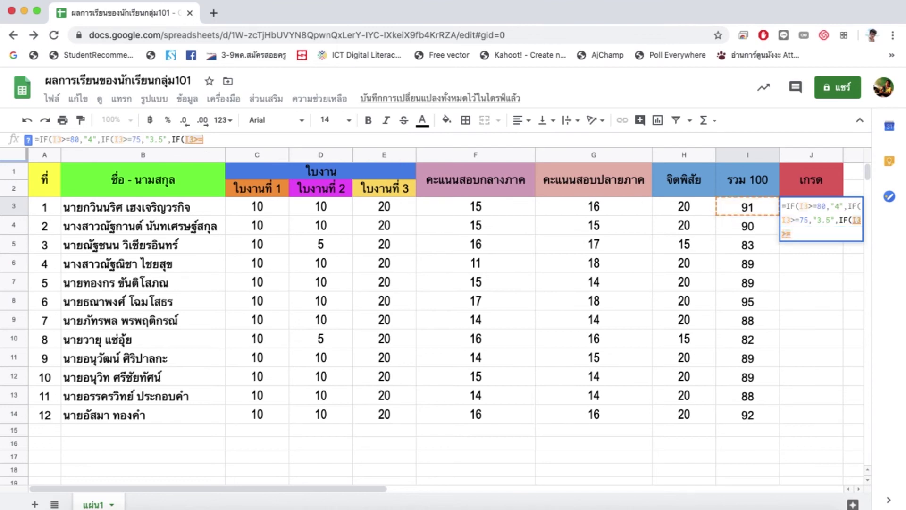
type("70,")
type("\"")
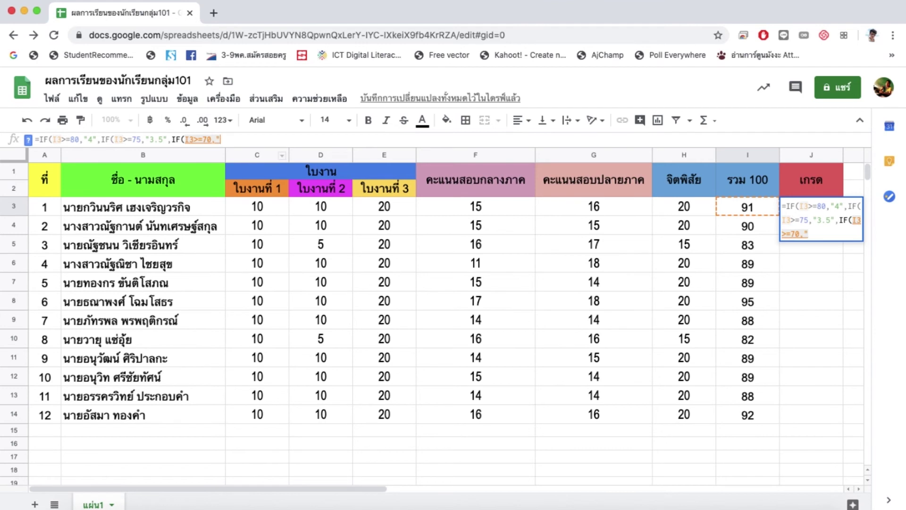
type("3\",")
type("IF")
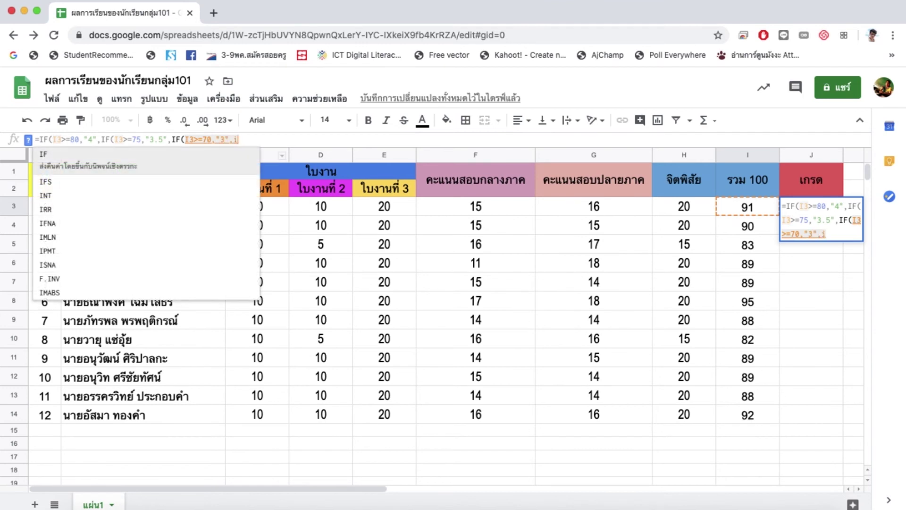
type("(")
left_click(734, 207)
type(">=")
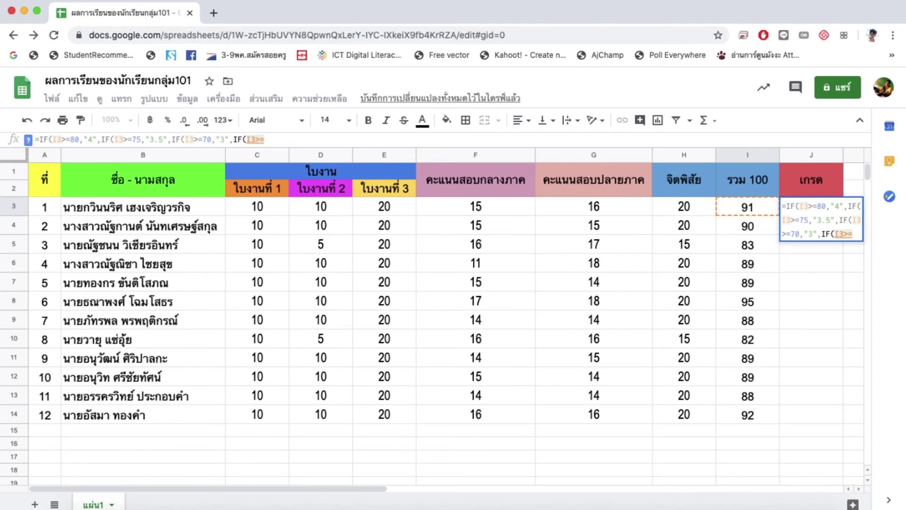
type("65,")
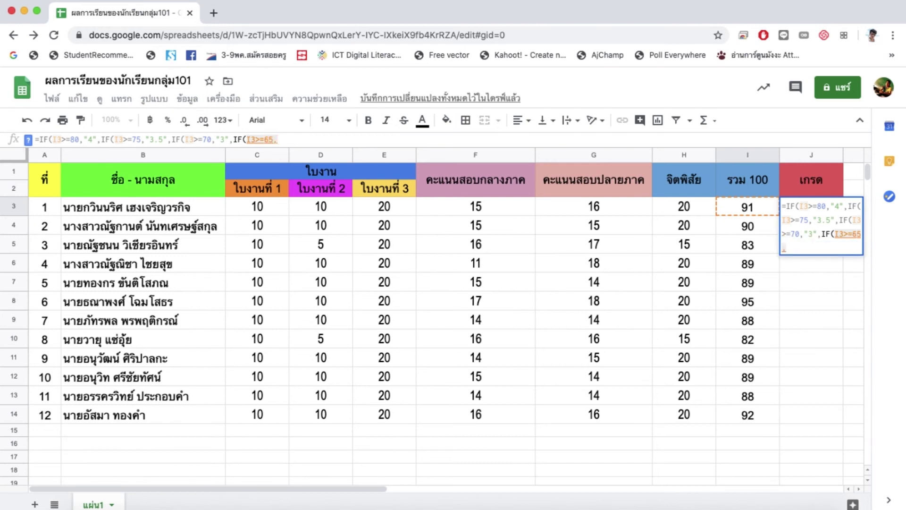
type("\"2\"")
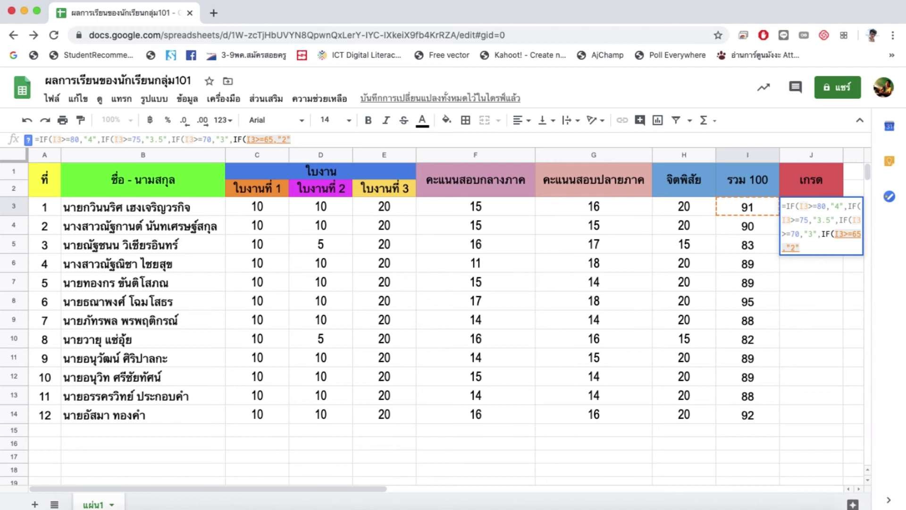
type(",")
type("if")
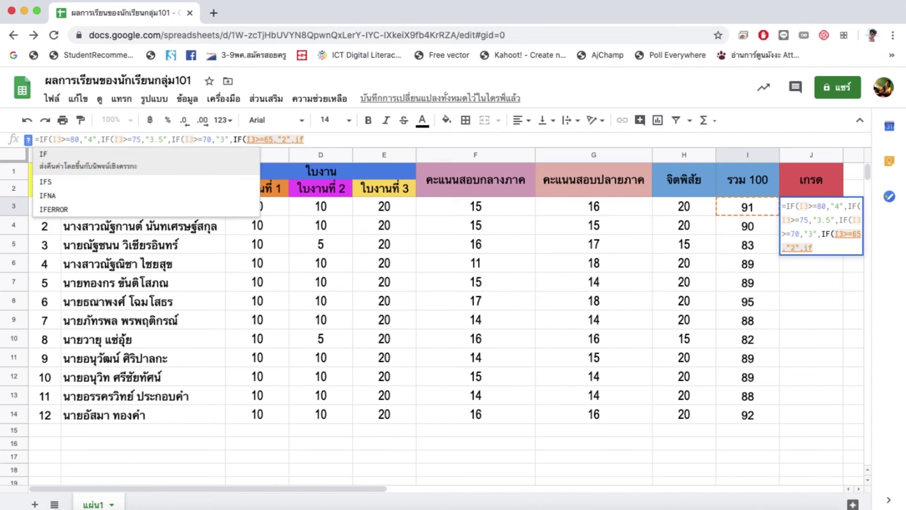
- Change the I3>=65 grade to "2.5" and add IF(I3>=60,"2" to the J3 formula
left_click(289, 138)
type(".5")
left_click(317, 140)
key("Tab")
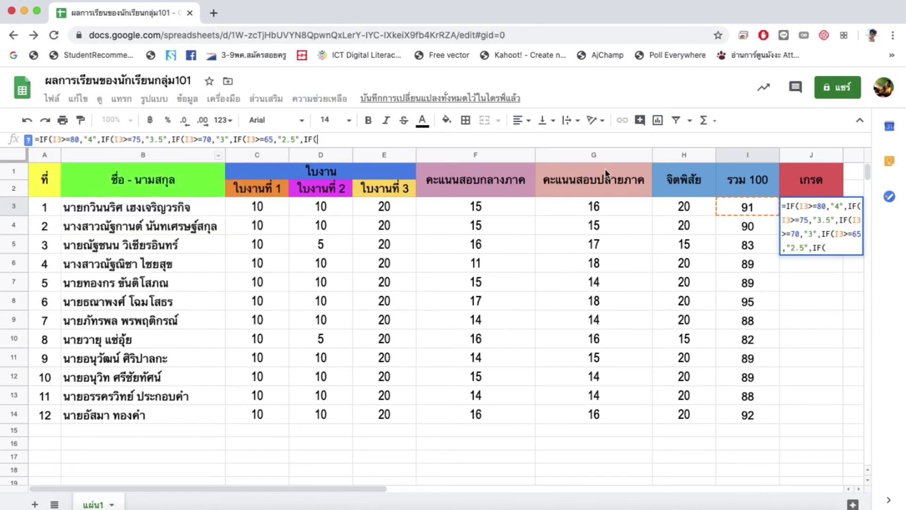
left_click(748, 207)
type(">=")
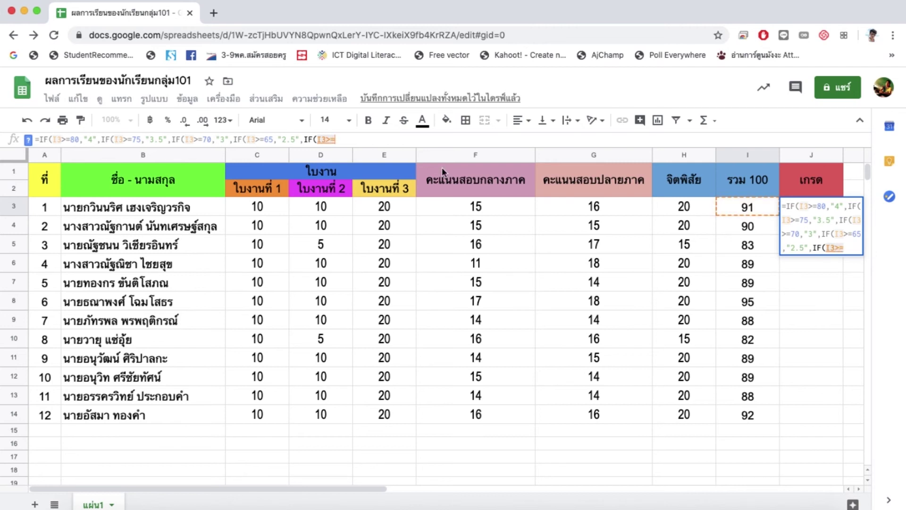
type("60")
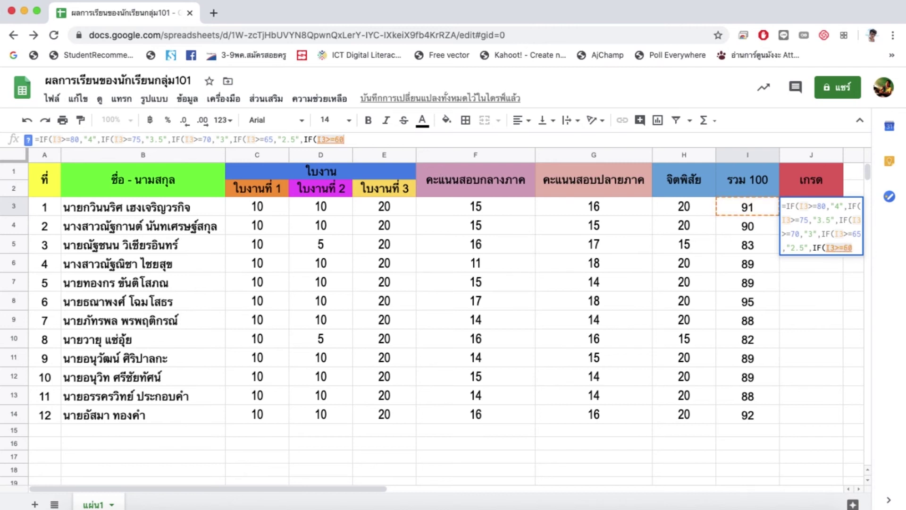
type(",")
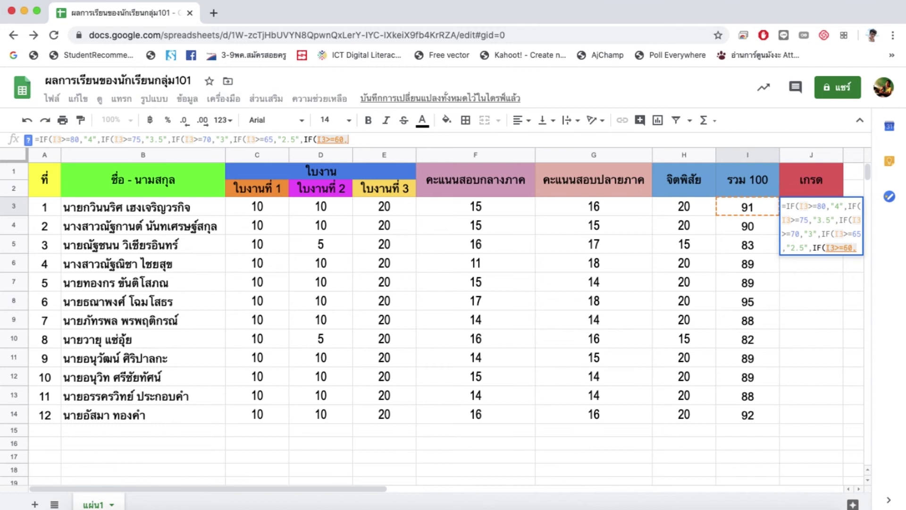
type("\"2\",")
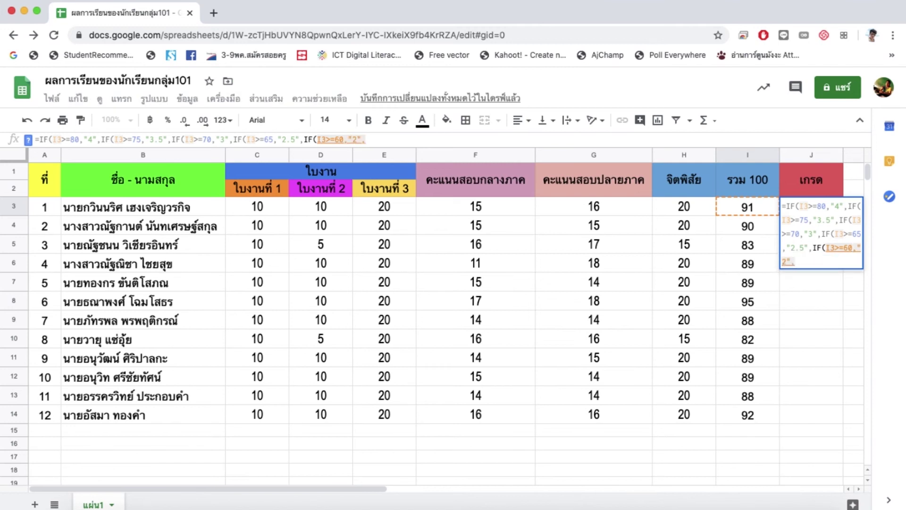
type("i")
- Add the condition I3>=55 returning "1.5" to the nested grade formula
key("Tab")
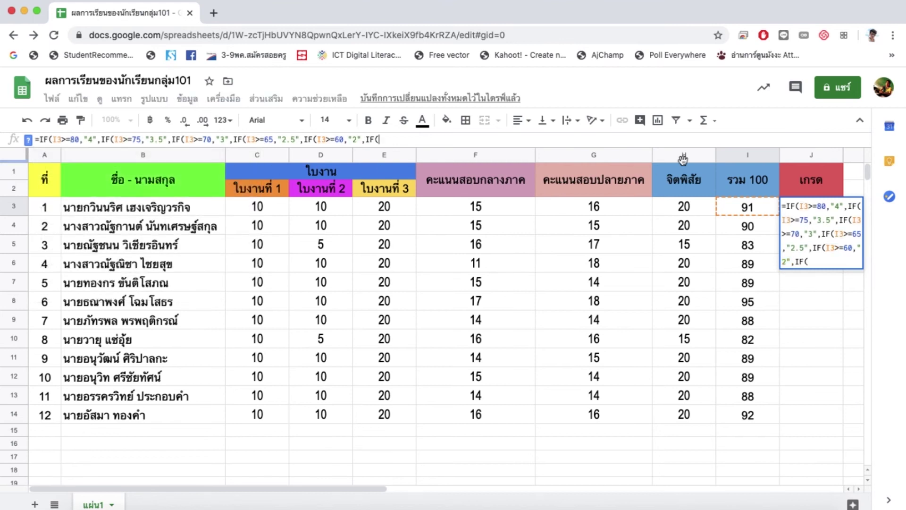
type("I3>=")
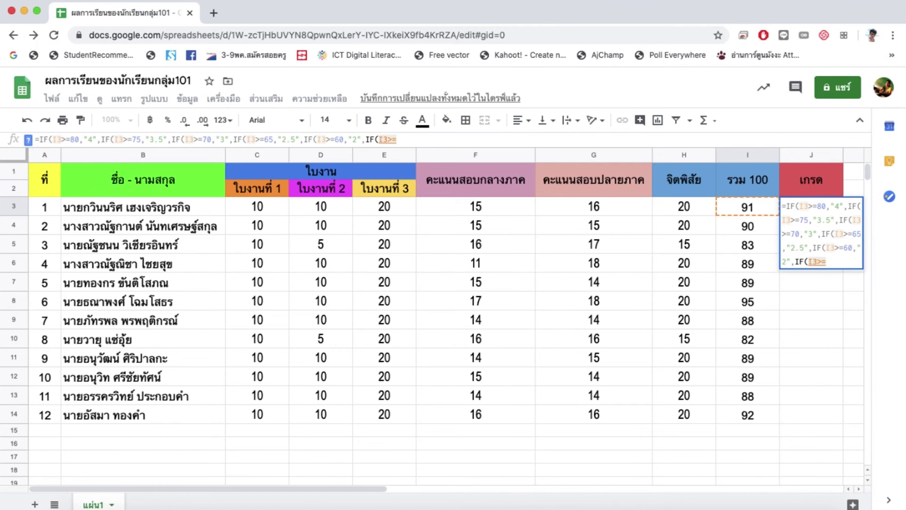
type("55")
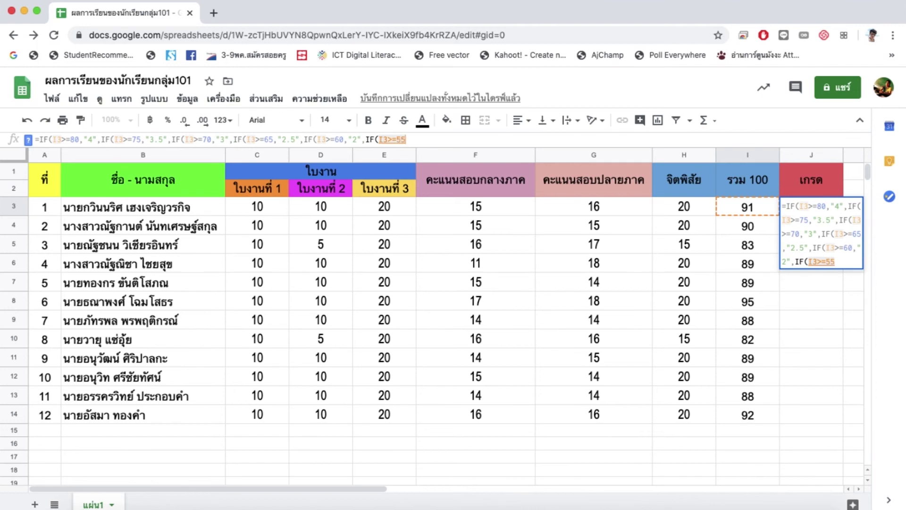
type(",if")
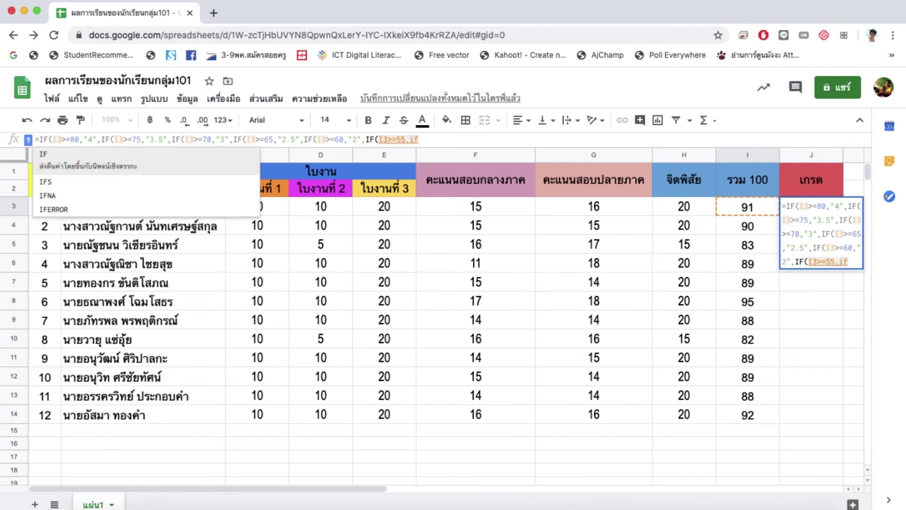
key("BackSpace")
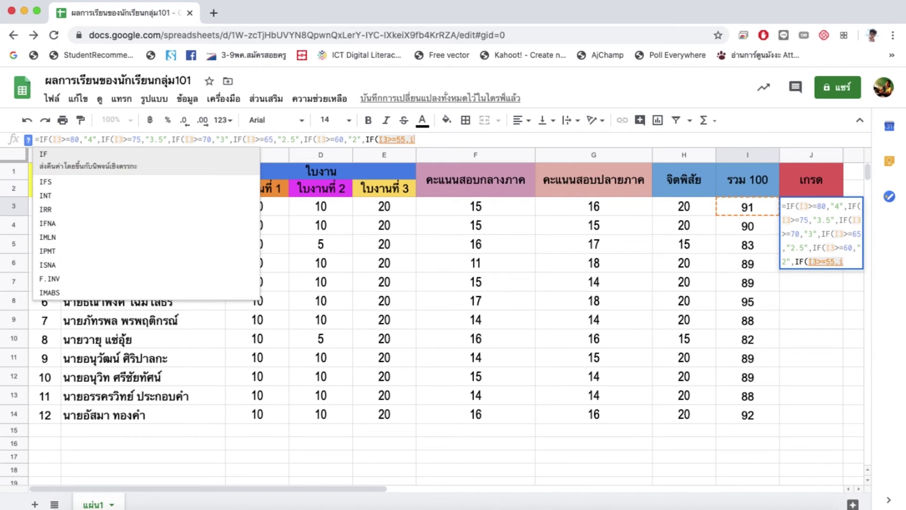
left_click(233, 169)
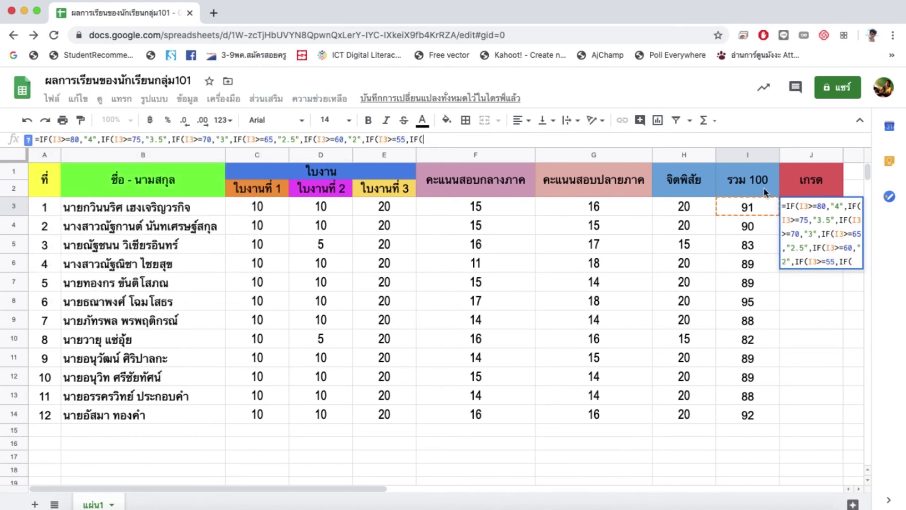
left_click(754, 210)
type(">=55,\"1.")
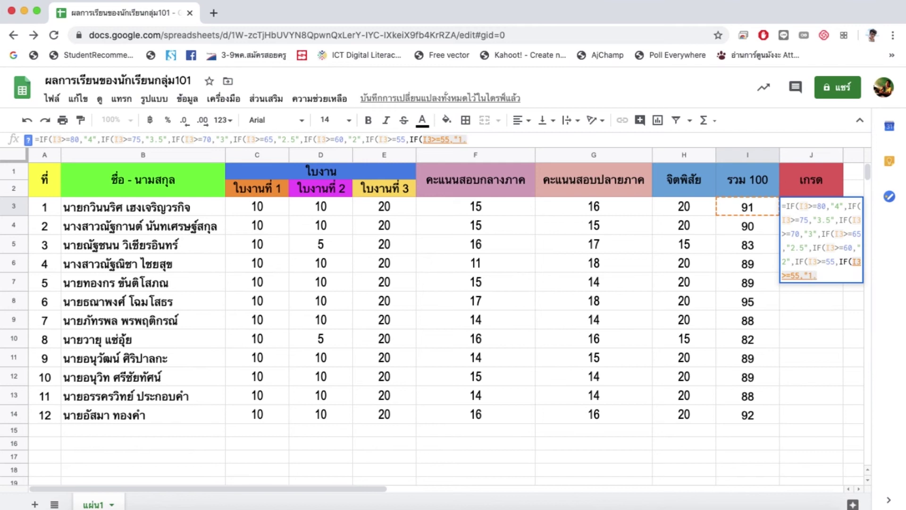
type("5")
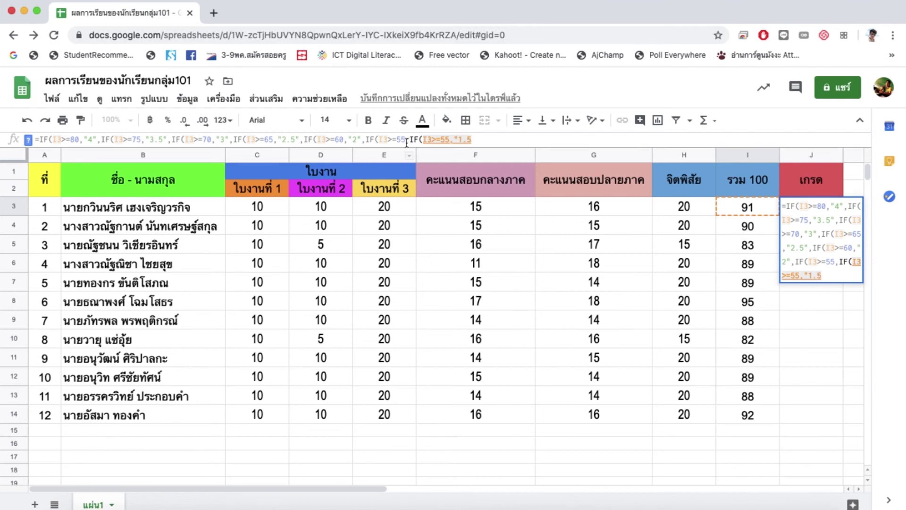
left_click(412, 139)
type("\"")
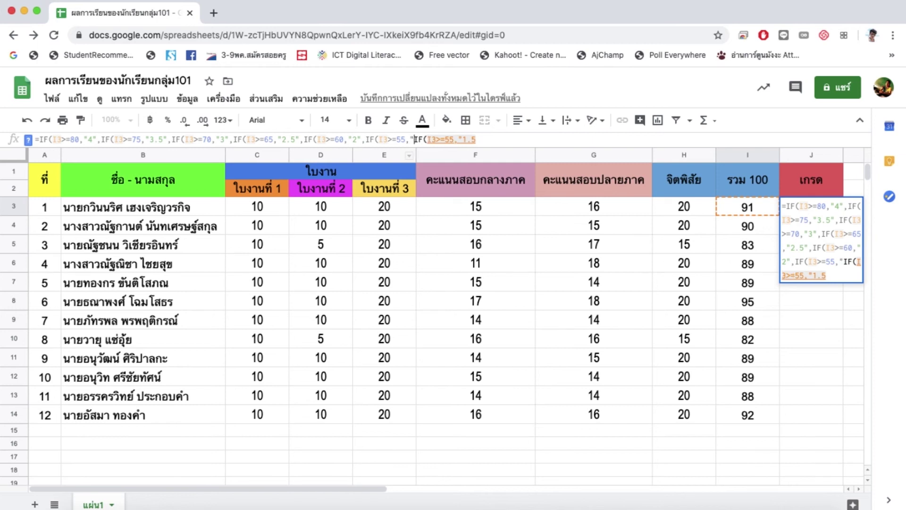
type("1.5\"")
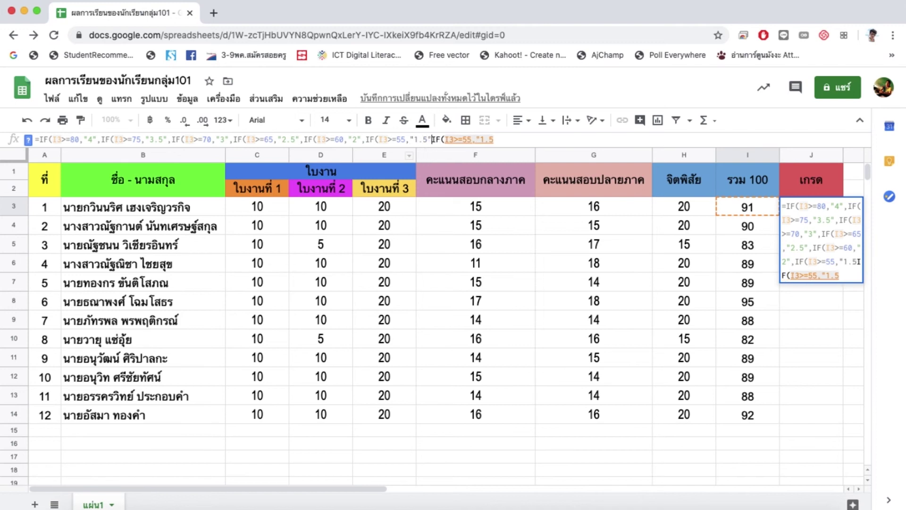
type(",")
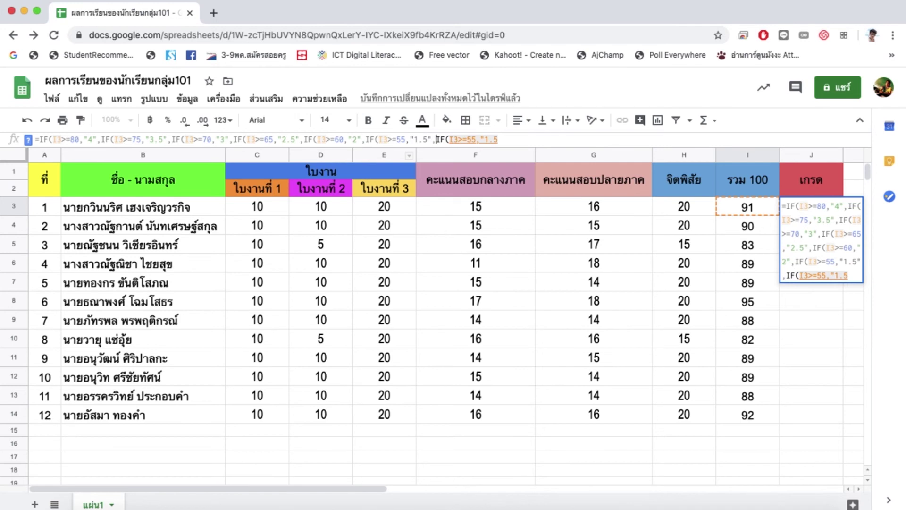
- Finish the formula with I3>=50 giving "1", 0 otherwise, close all parentheses, and commit
left_click(474, 142)
key("BackSpace")
type("0")
key("BackSpace")
key("BackSpace")
type("\",")
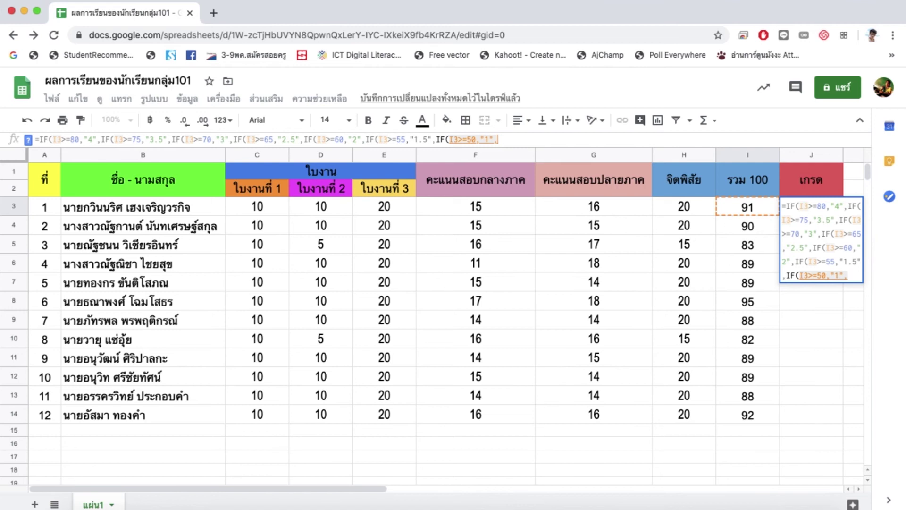
key("BackSpace")
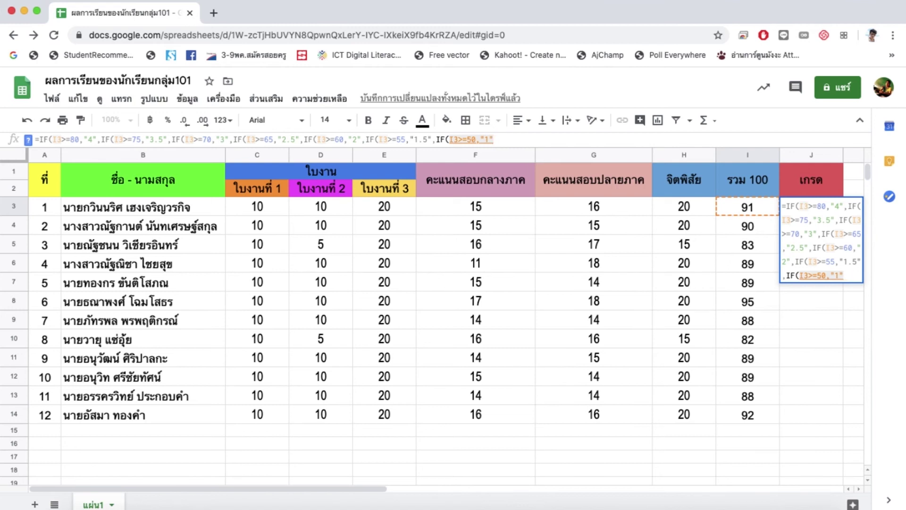
key("BackSpace")
key("BackSpace")
key("BackSpace")
key("BackSpace")
key("BackSpace")
key("BackSpace")
key("BackSpace")
key("BackSpace")
key("BackSpace")
key("BackSpace")
key("BackSpace")
key("BackSpace")
key("BackSpace")
key("BackSpace")
key("BackSpace")
key("BackSpace")
type(",")
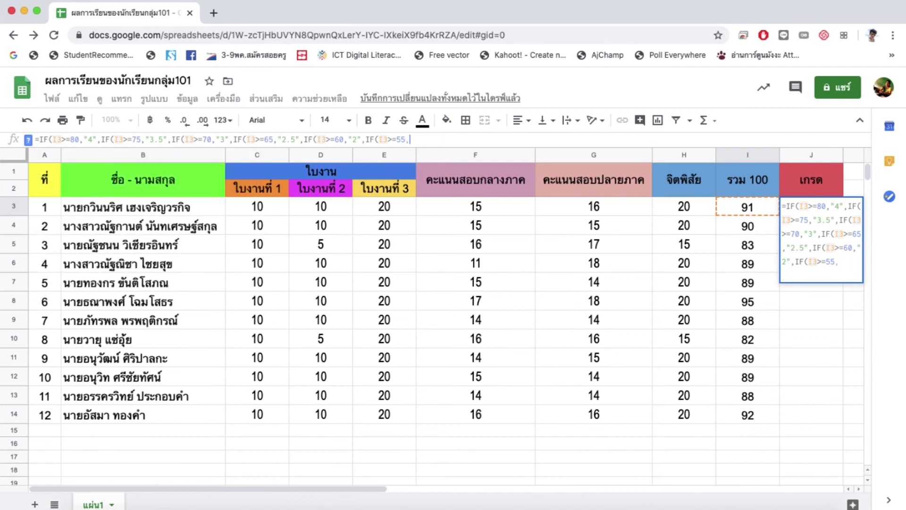
type("\"")
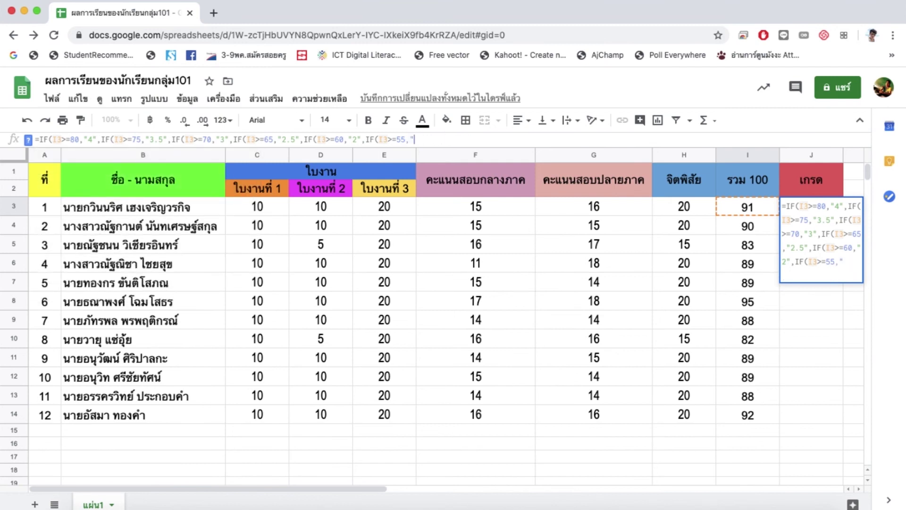
type("1.5")
type("\",")
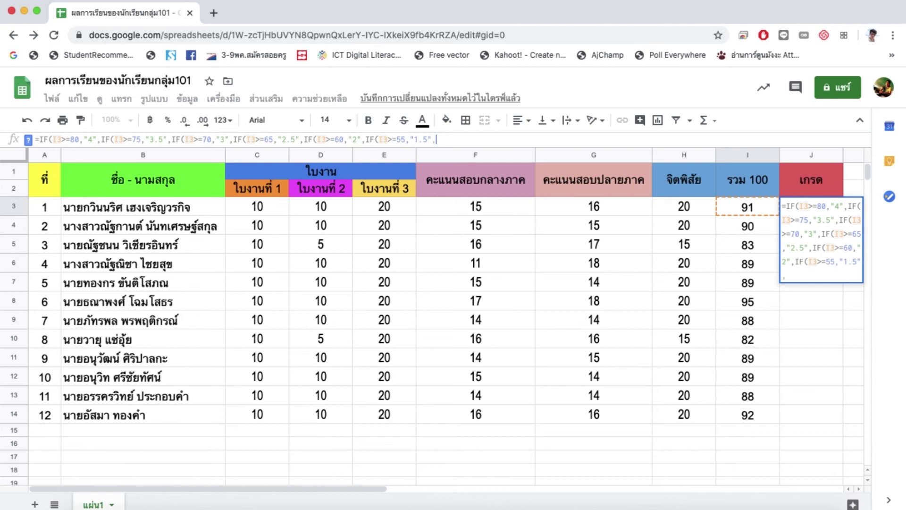
type("if")
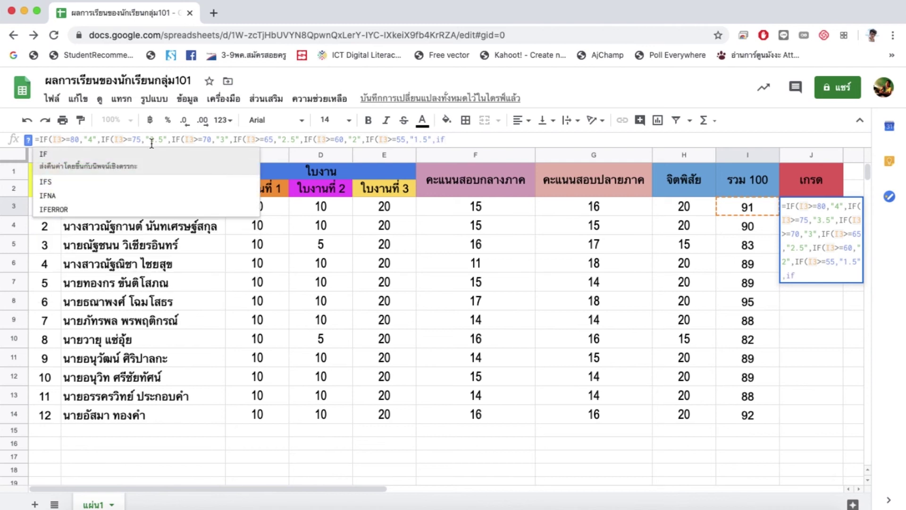
type("(")
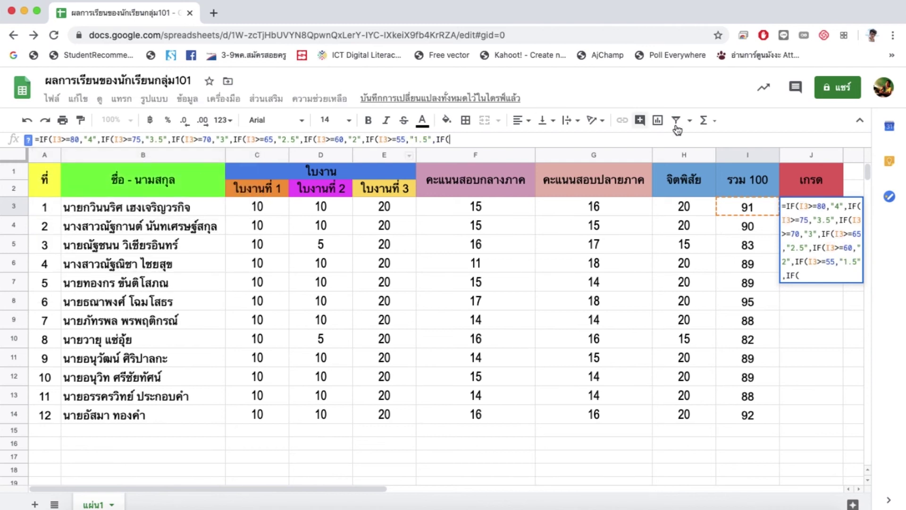
left_click(726, 208)
type(">=")
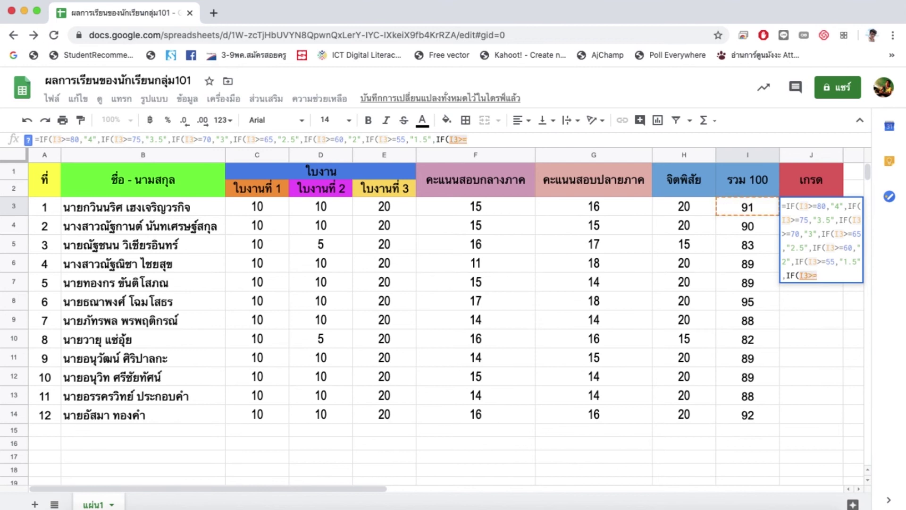
type("50")
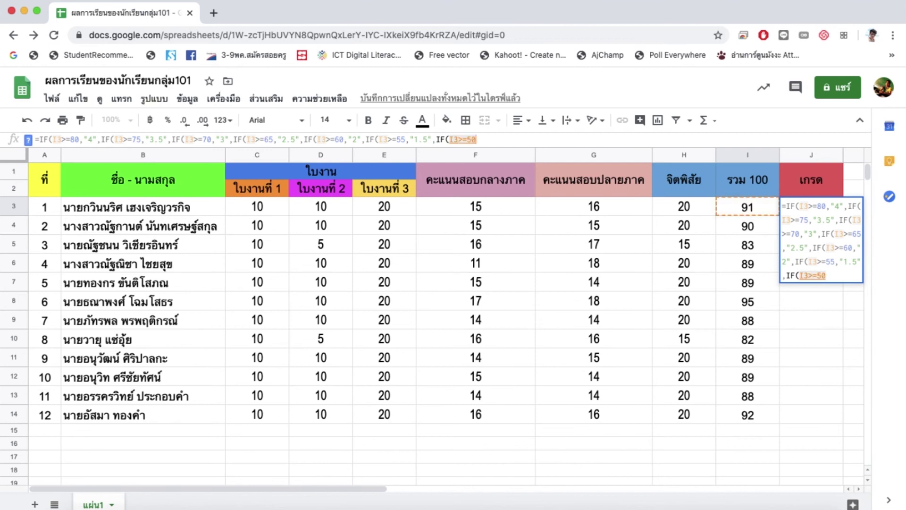
type(",\"")
type("1\"")
type(",")
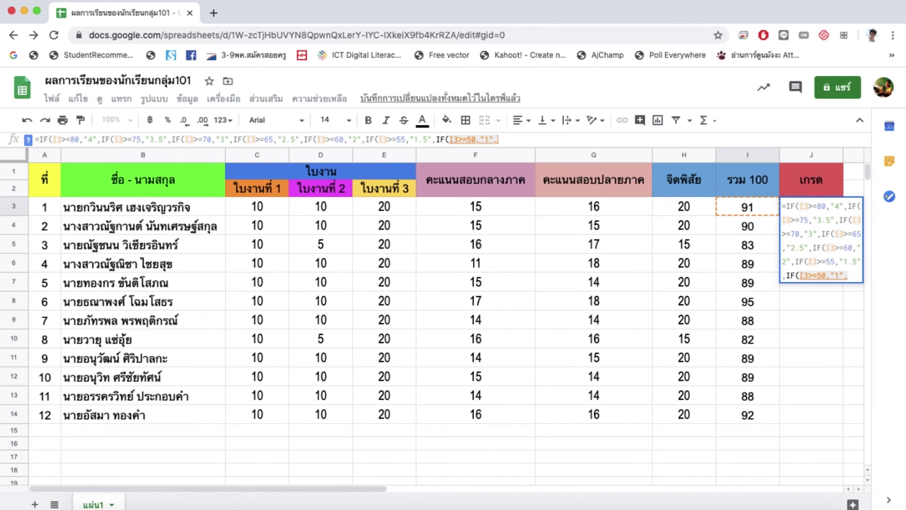
type("0")
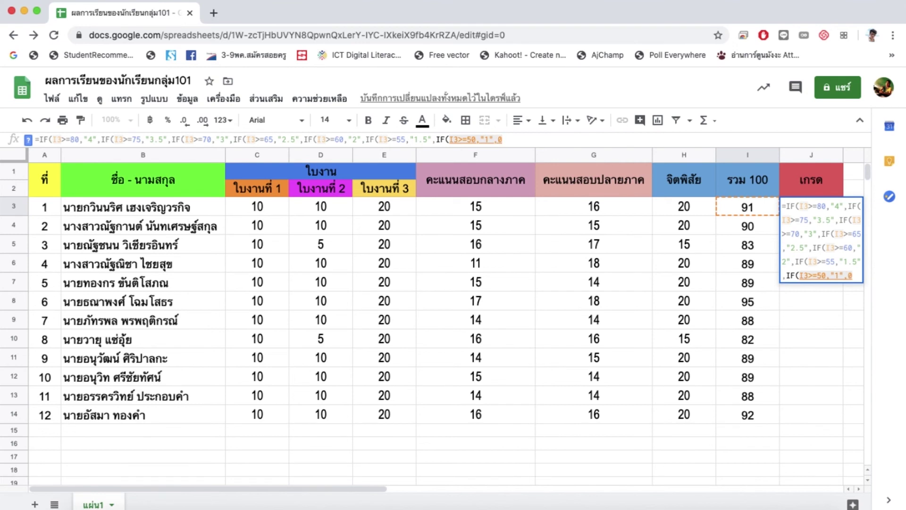
type(")")
type("))")
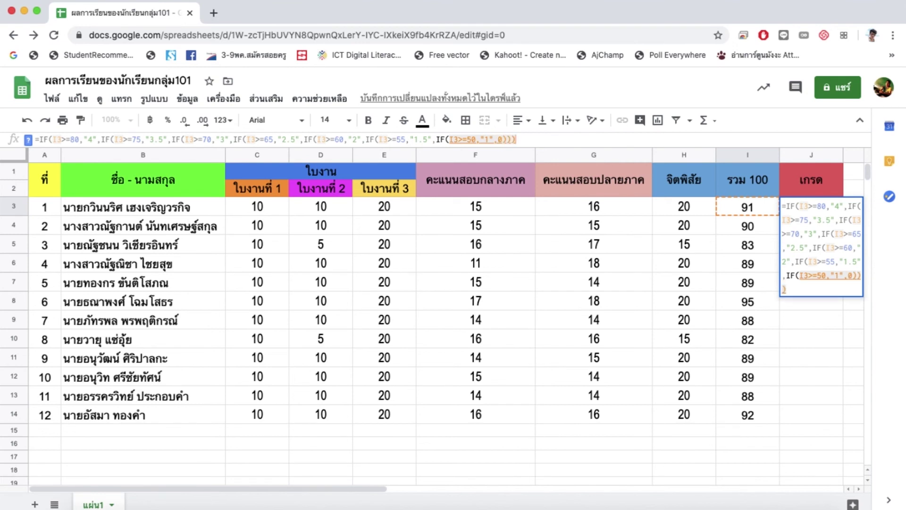
type("))")
type(")")
key("Return")
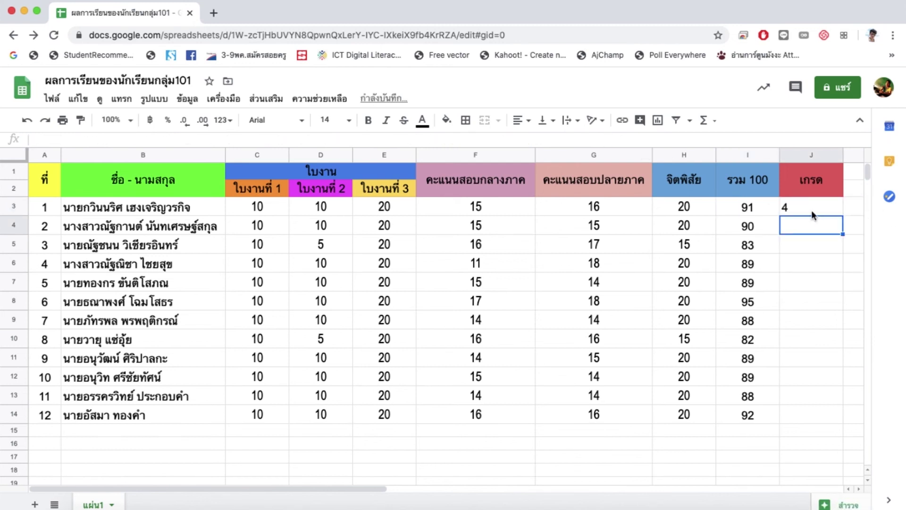
- Centre the grade in J3 and fill the formula down to J14
left_click(807, 209)
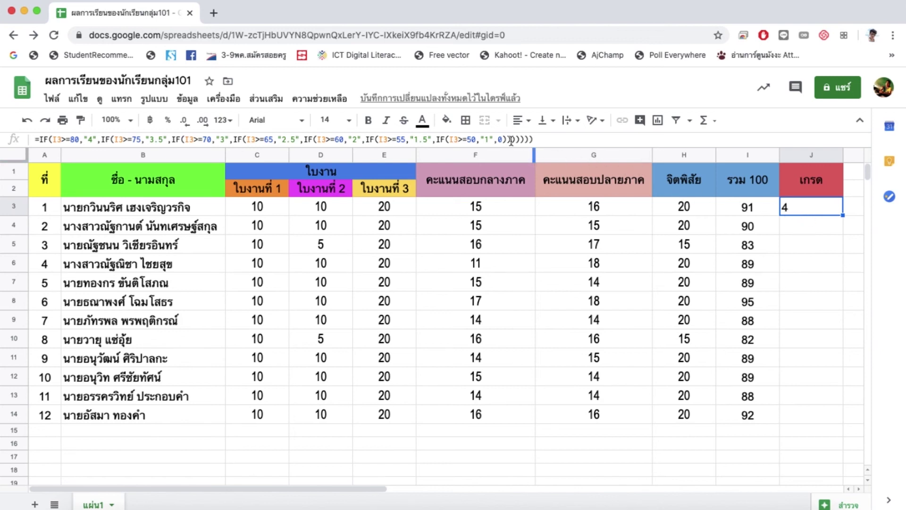
left_click(521, 120)
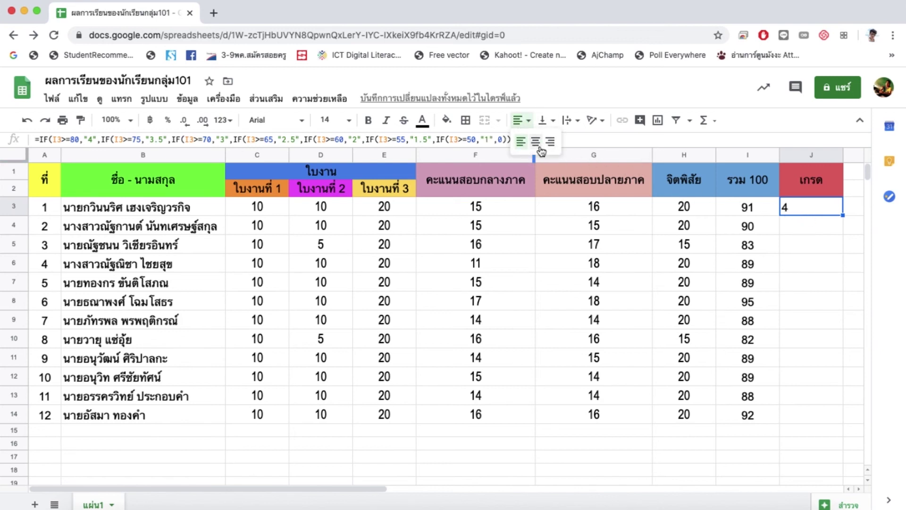
left_click(538, 147)
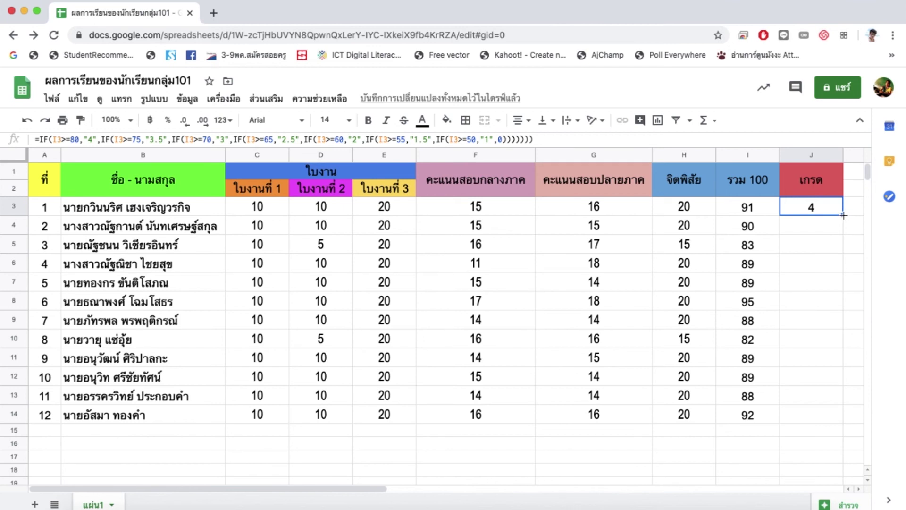
left_click_drag(842, 215, 842, 416)
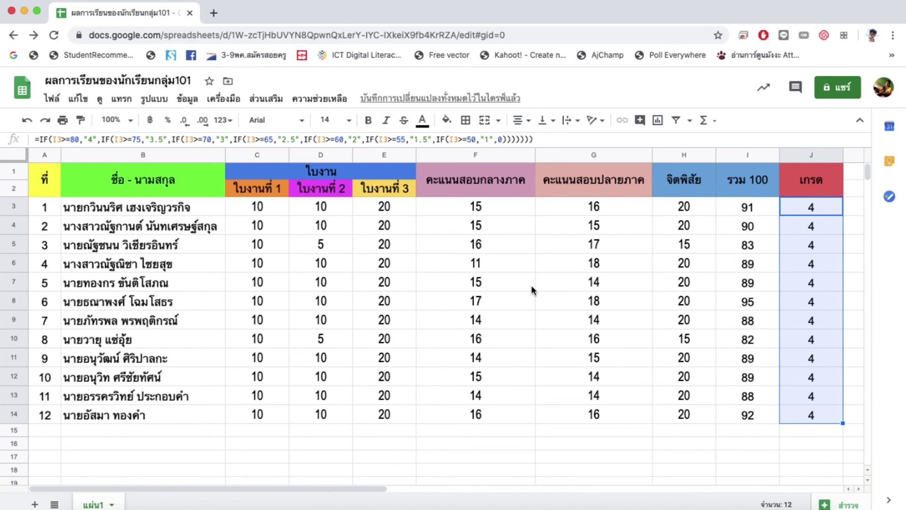
- Apply All borders to the A1:J14 table, then open the Share settings
mouse_move(46, 180)
left_mouse_down()
mouse_move(104, 253)
mouse_move(787, 419)
left_mouse_up()
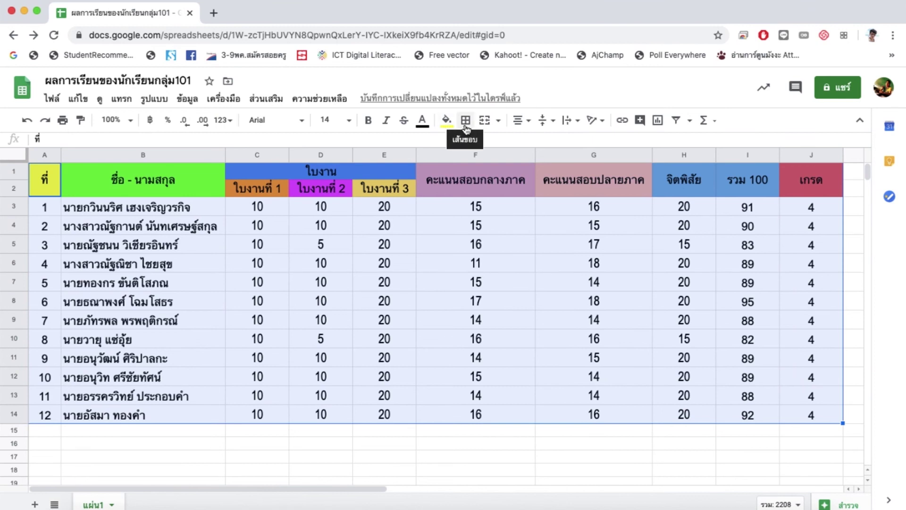
left_click(466, 127)
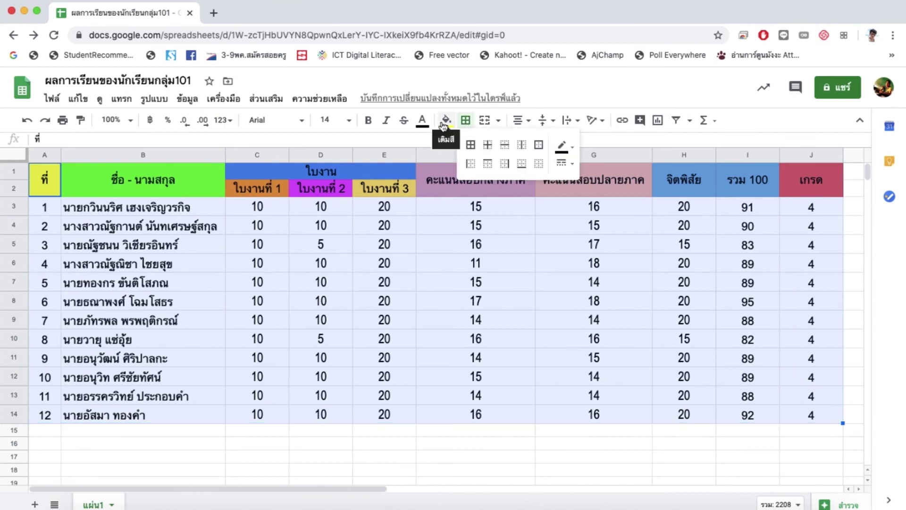
left_click(470, 149)
left_click(458, 281)
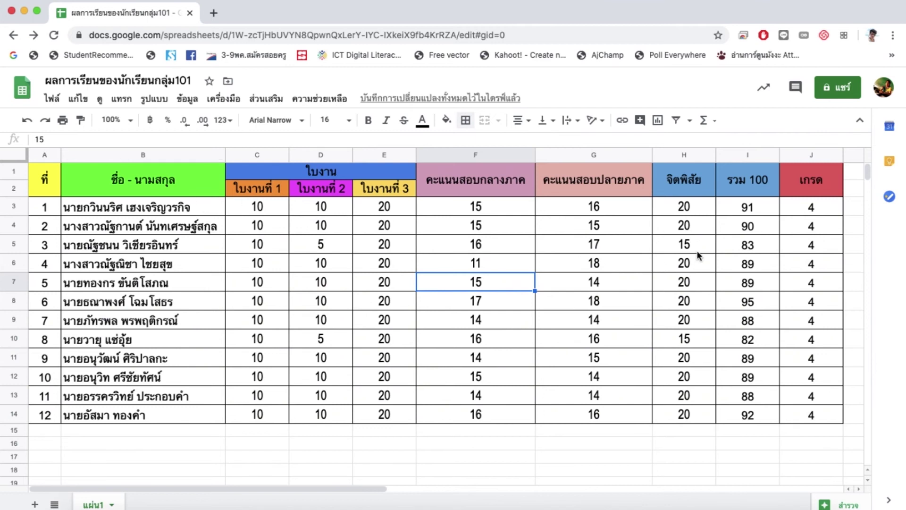
left_click(839, 100)
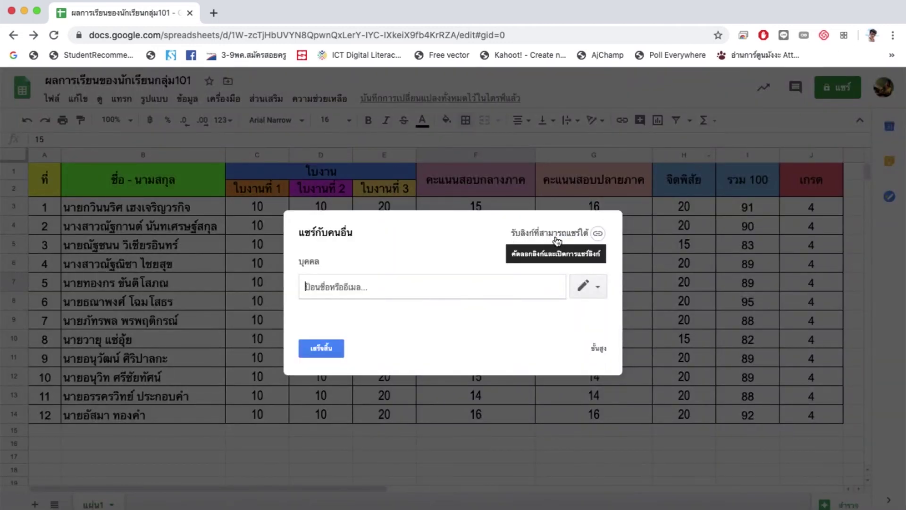
- Enable link sharing for Thonburi Commercial College, copy the link, and close the dialog
left_click(561, 236)
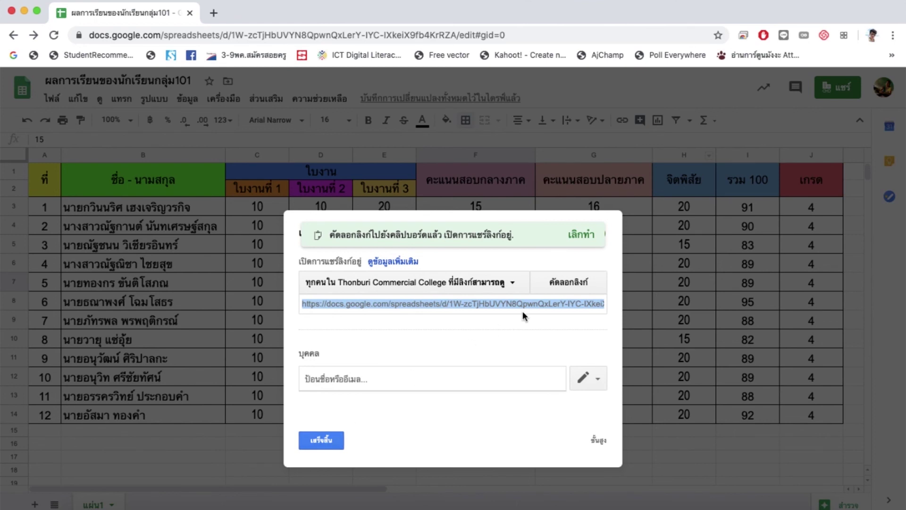
left_click(561, 284)
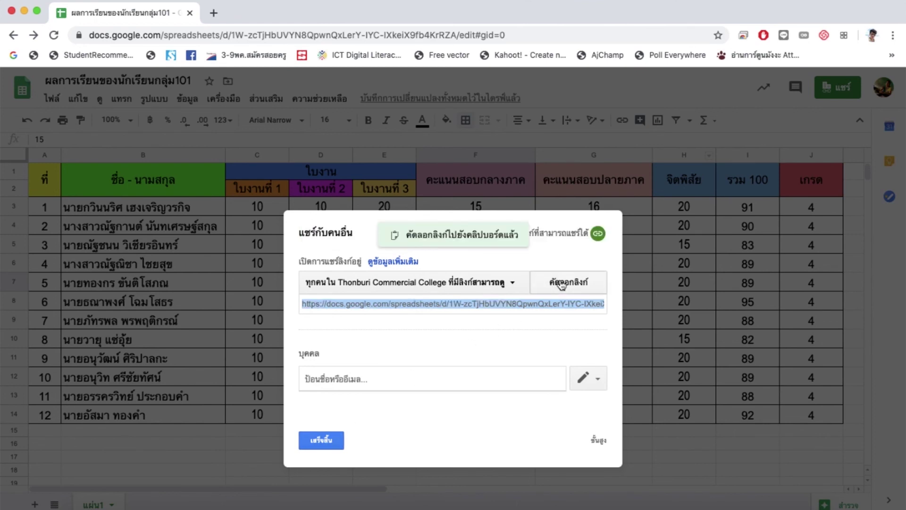
left_click(328, 445)
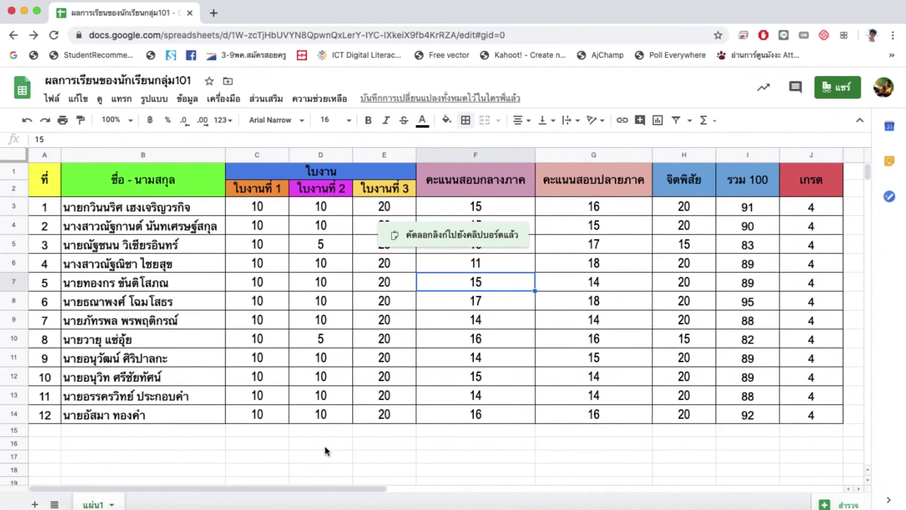
- Reopen sharing and switch invited people's permission to Can view, then back to editing
left_click(839, 89)
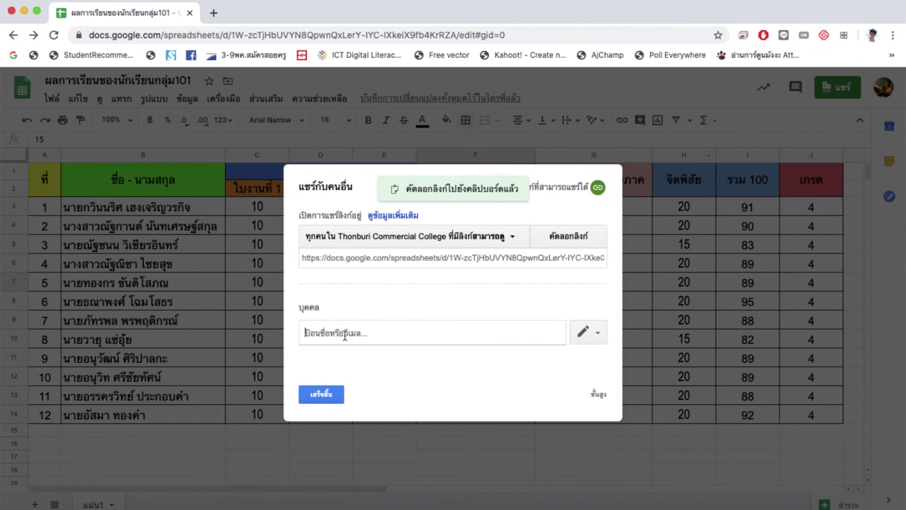
type("p")
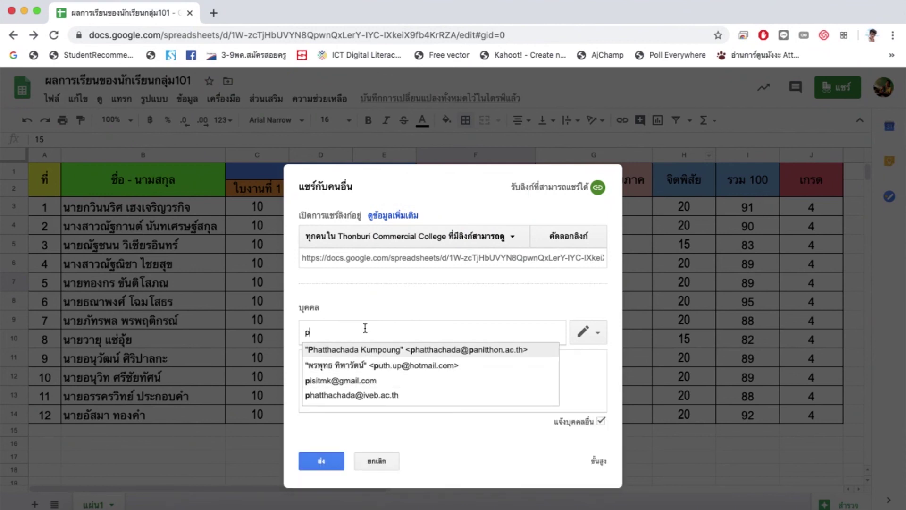
key("BackSpace")
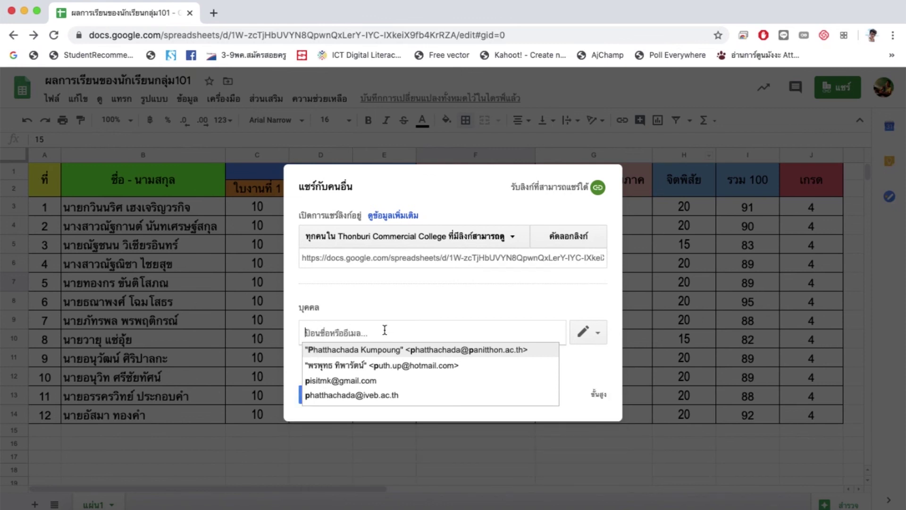
left_click(598, 334)
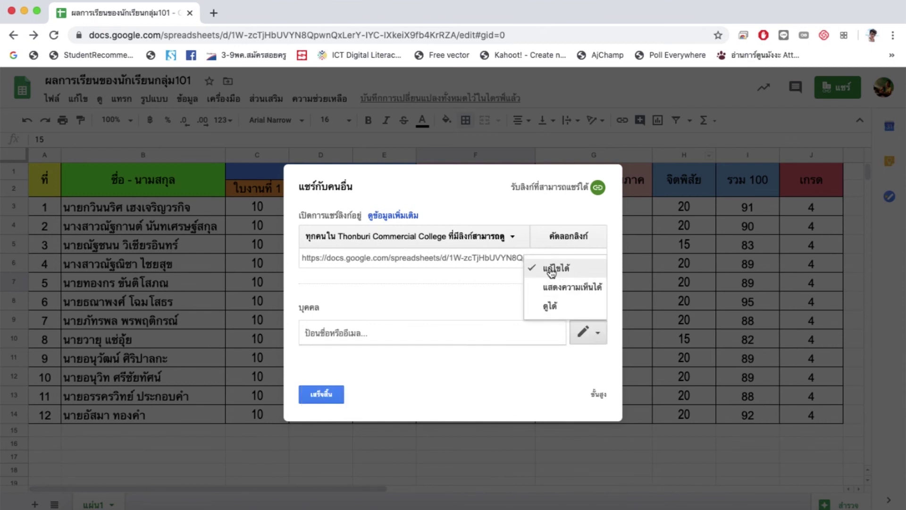
left_click(555, 312)
left_click(592, 336)
left_click(580, 273)
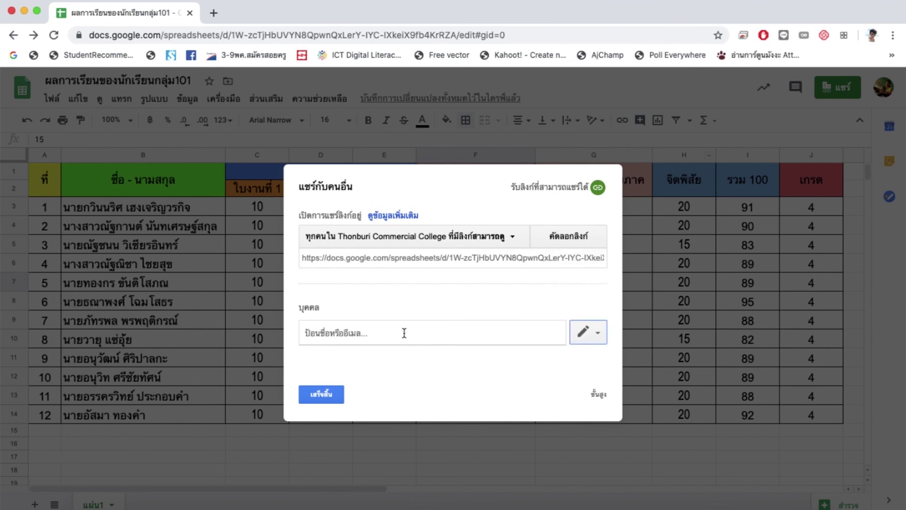
- Search for a contact, add them to the share list, then remove them
type("p")
key("BackSpace")
type("pn")
key("BackSpace")
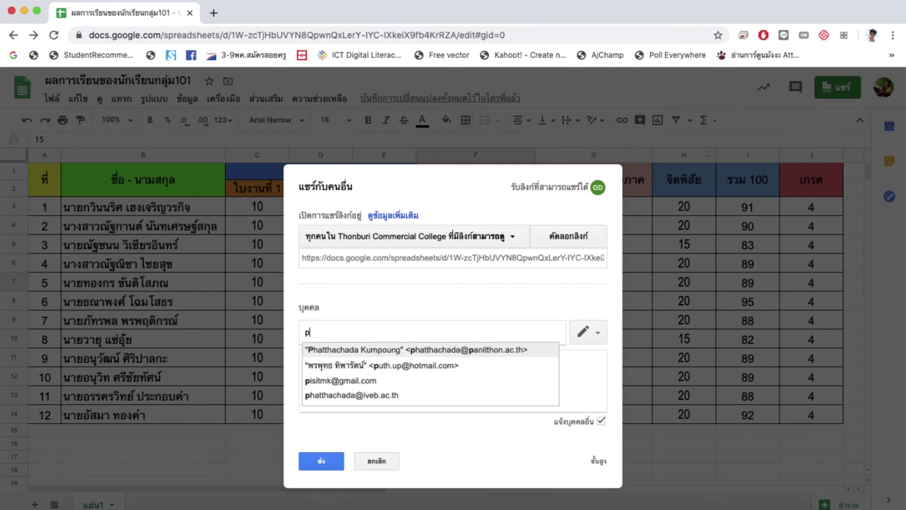
key("BackSpace")
type("siri")
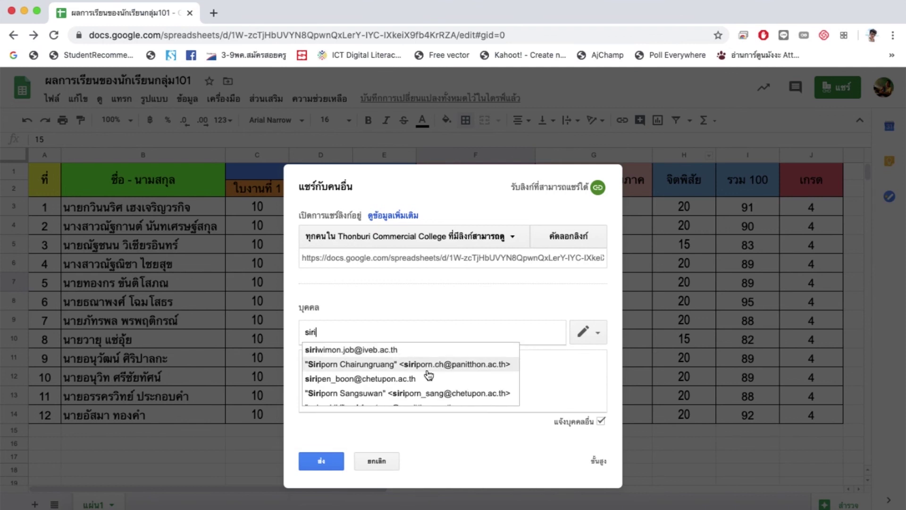
left_click(371, 367)
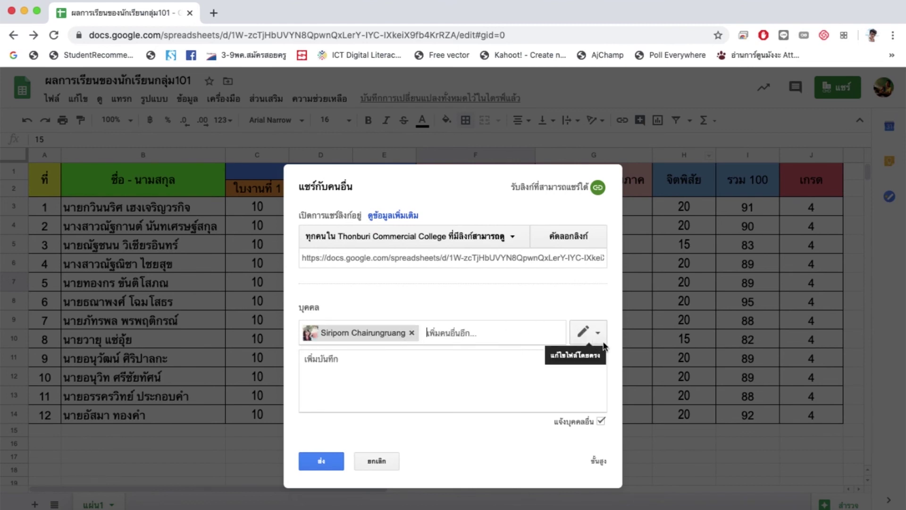
left_click(411, 332)
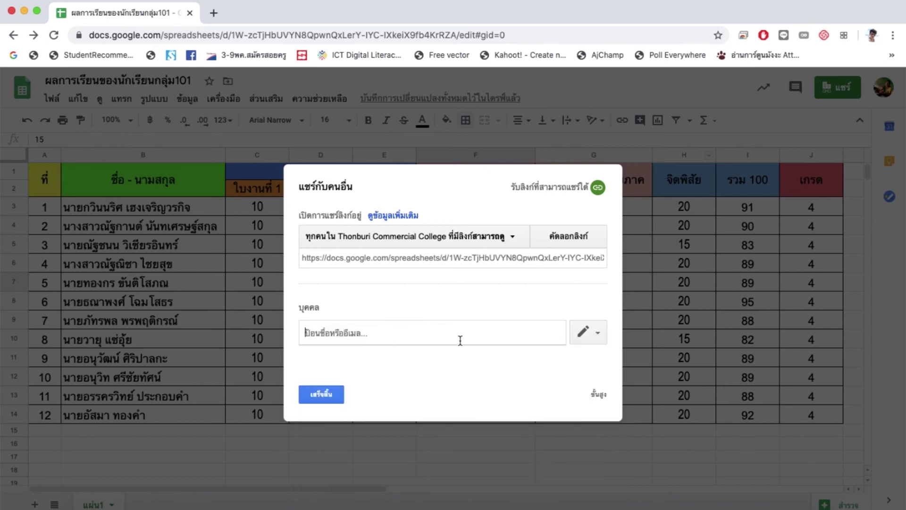
- Set people access to ดูได้ (Can view), copy the share link, and close the dialog
left_click(591, 333)
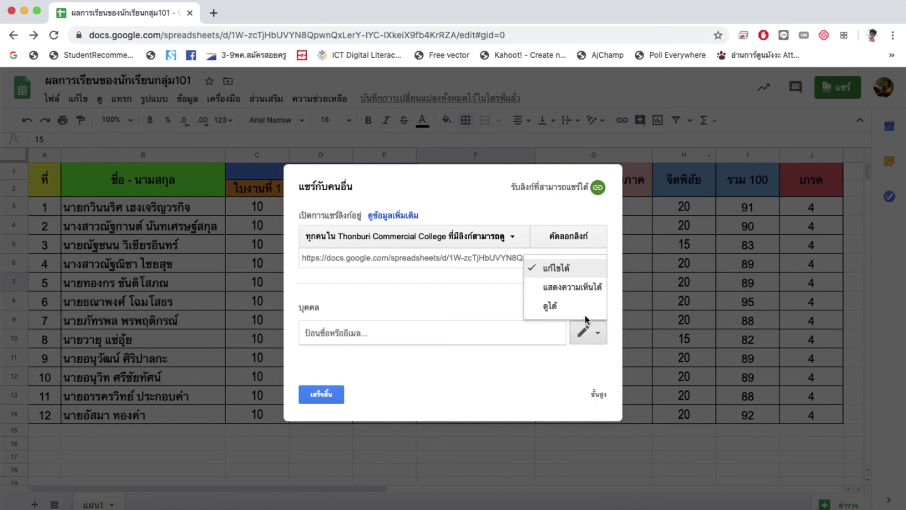
left_click(586, 318)
left_click(591, 333)
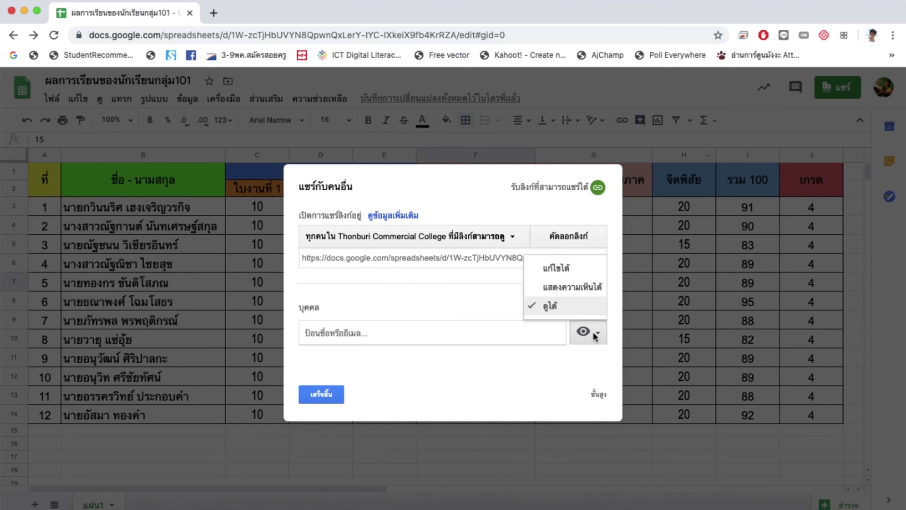
left_click(394, 337)
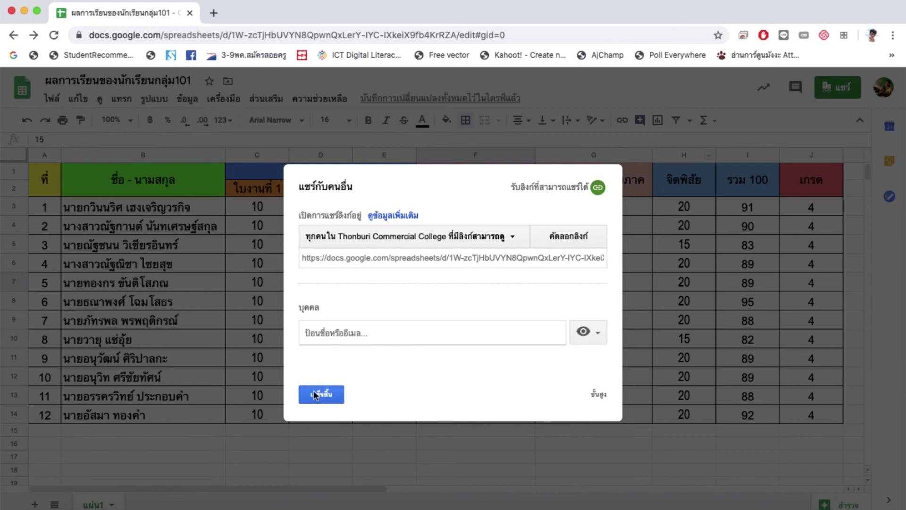
left_click(559, 245)
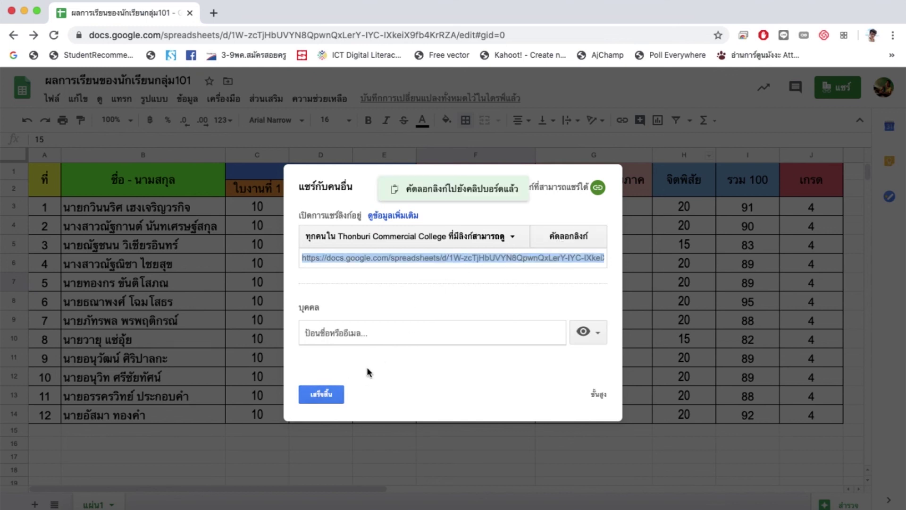
left_click(322, 394)
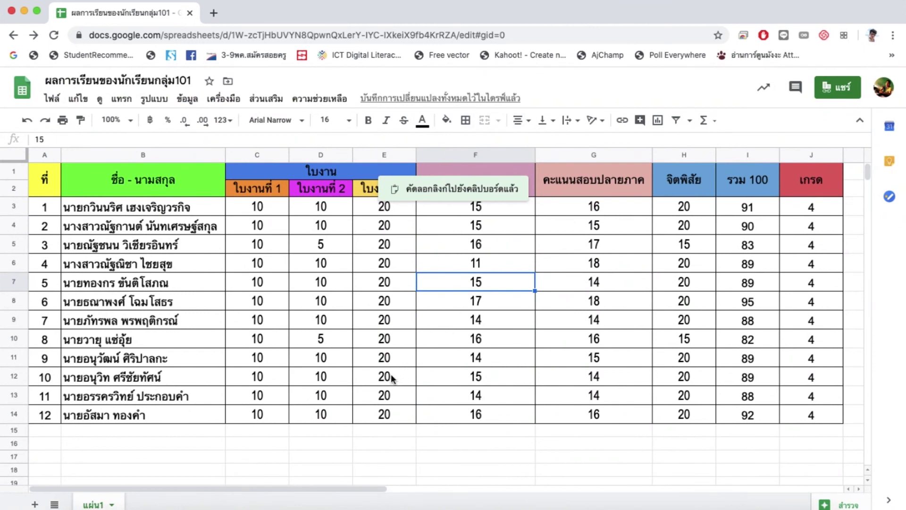
mouse_move(186, 496)
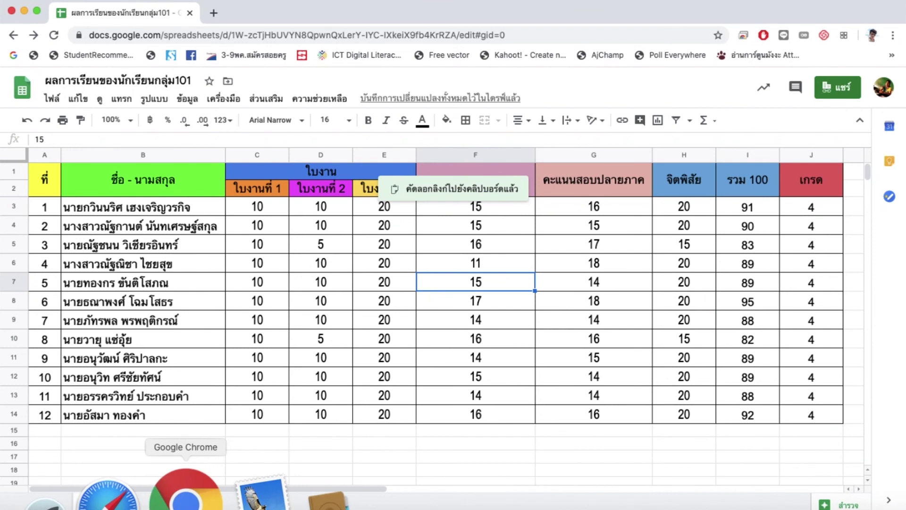
- Open a Chrome Incognito window and load the pasted spreadsheet link
right_click(186, 496)
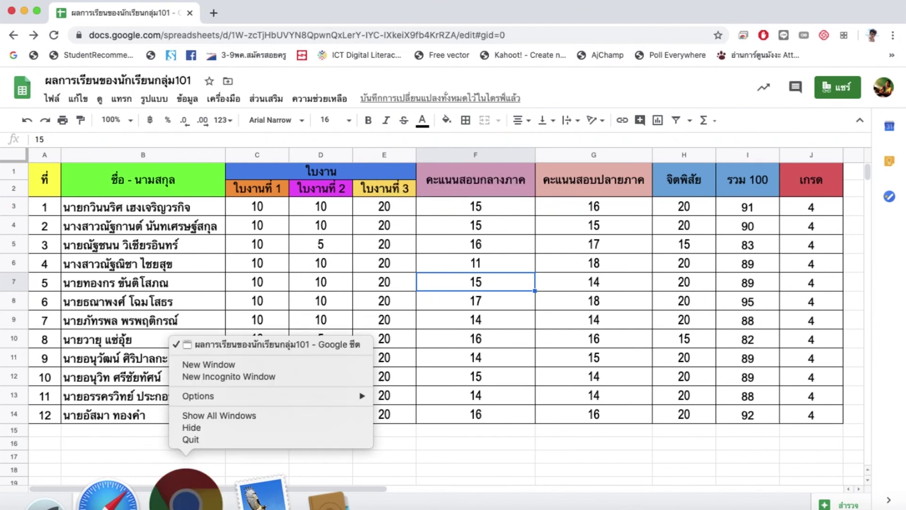
left_click(227, 378)
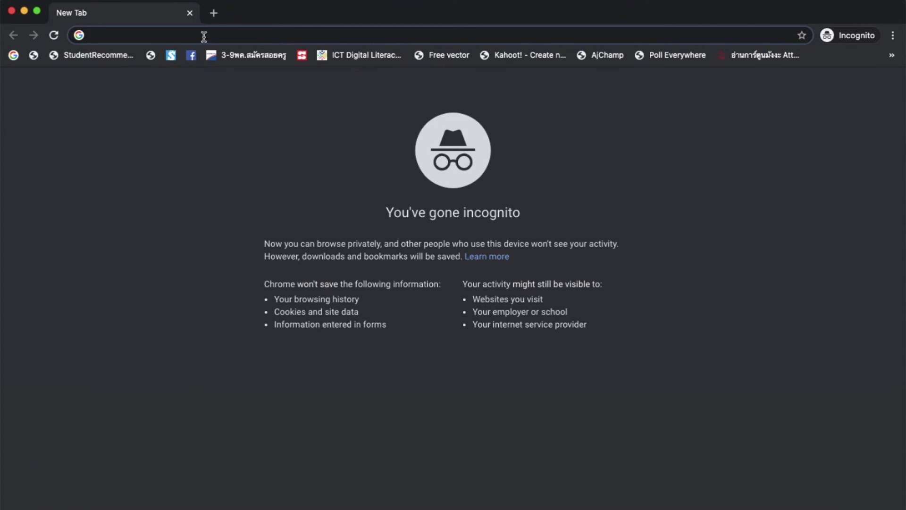
key("super+v")
key("Return")
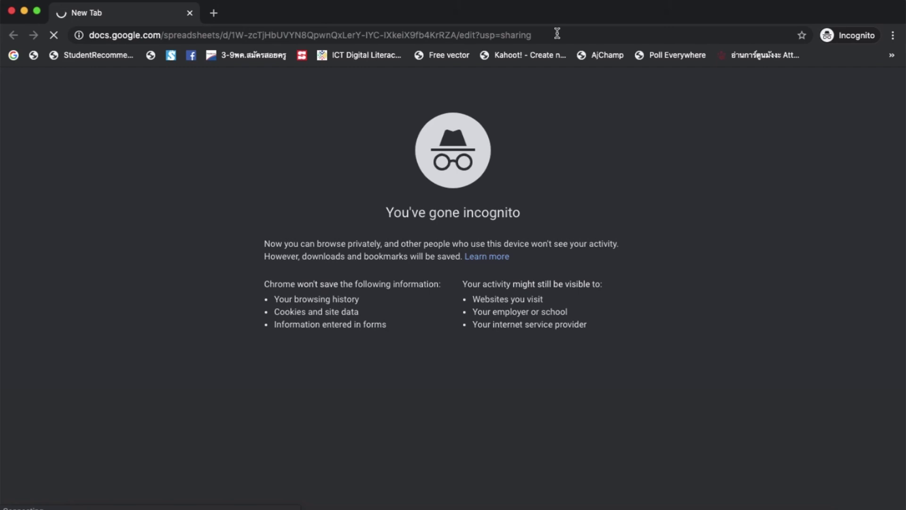
- Reload the spreadsheet link and open a second blank tab
left_click(557, 34)
key("Return")
left_click(557, 34)
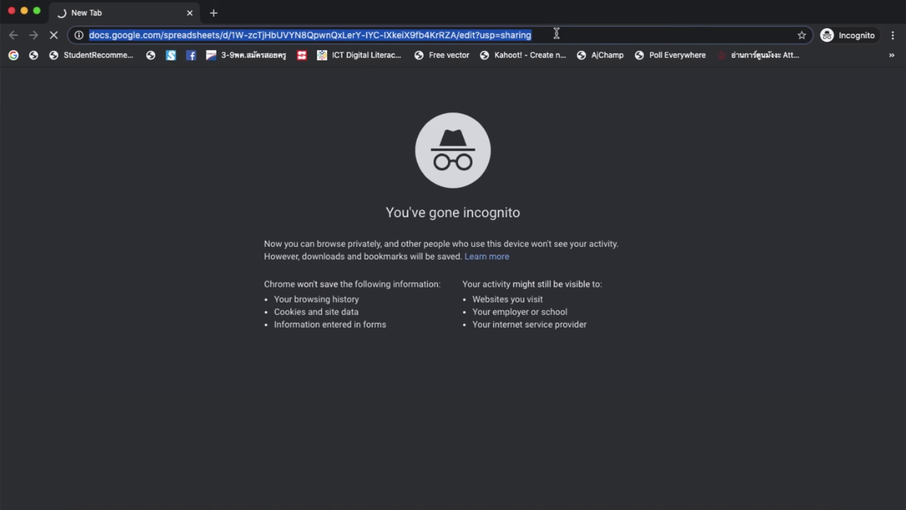
left_click(214, 13)
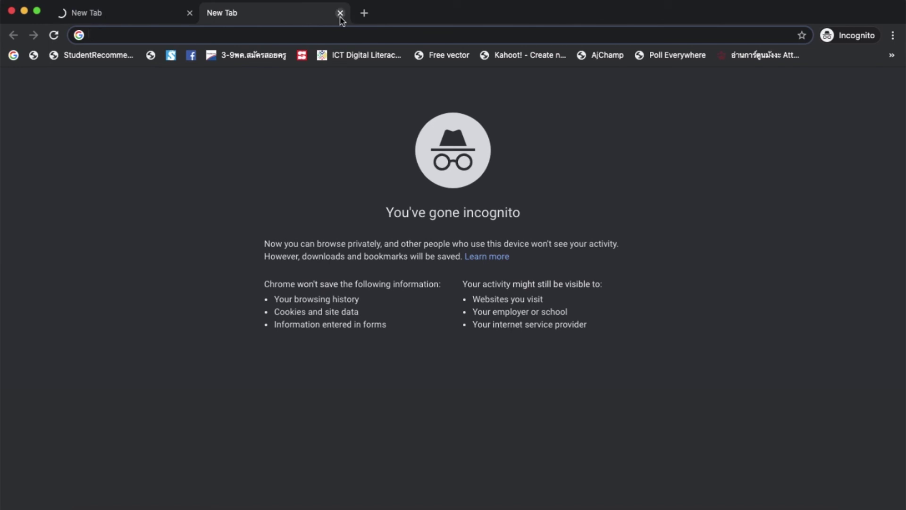
- Close the extra tab and sign in with the suggested school account and its password
left_click(340, 14)
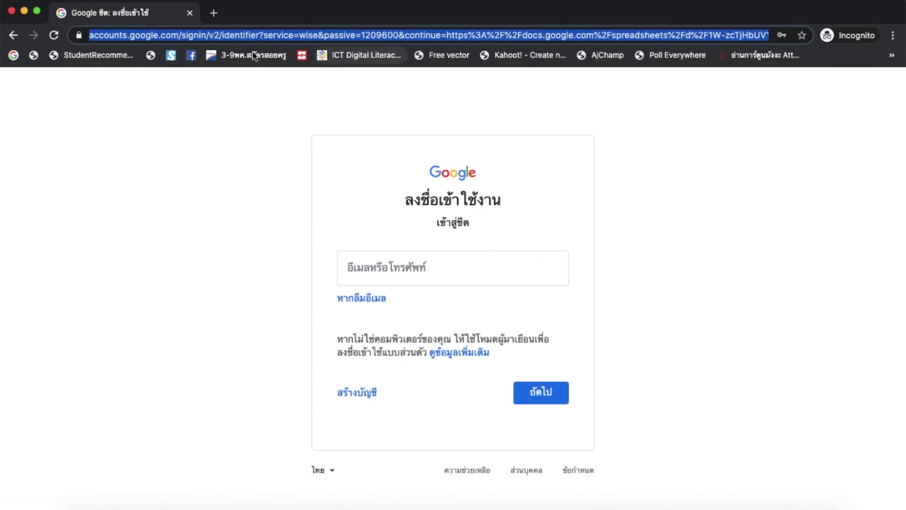
left_click(407, 269)
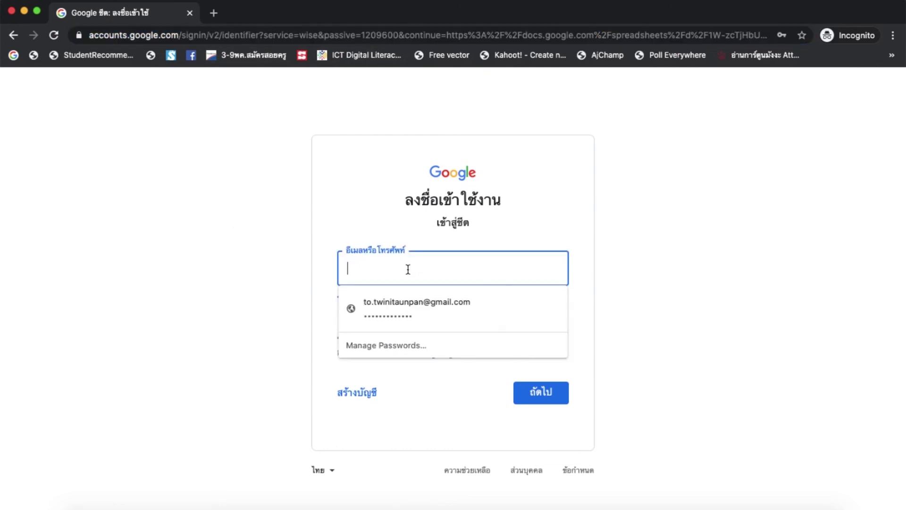
type("p")
key("BackSpace")
left_click(421, 304)
left_click(532, 399)
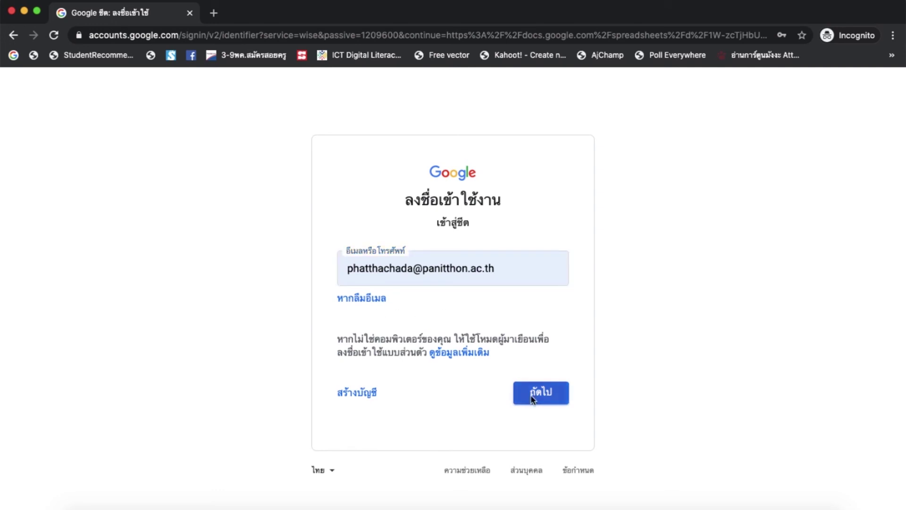
left_click(411, 278)
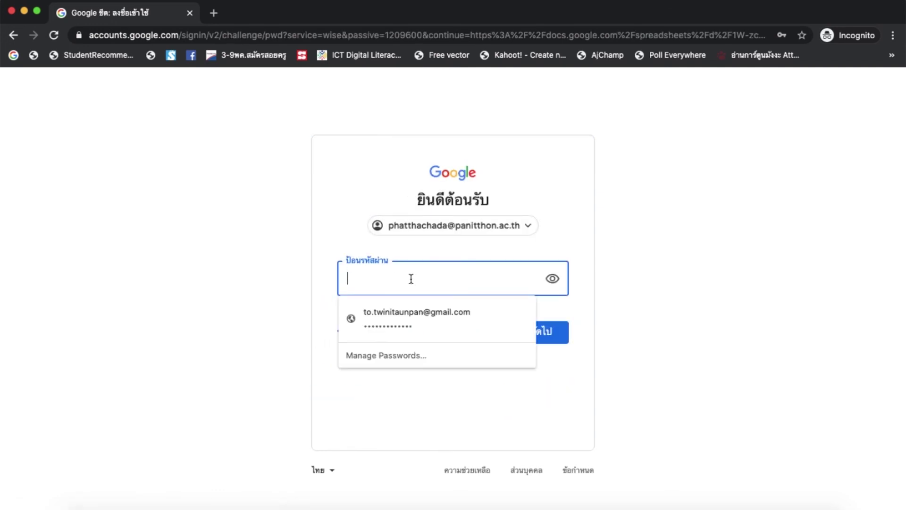
type("**********")
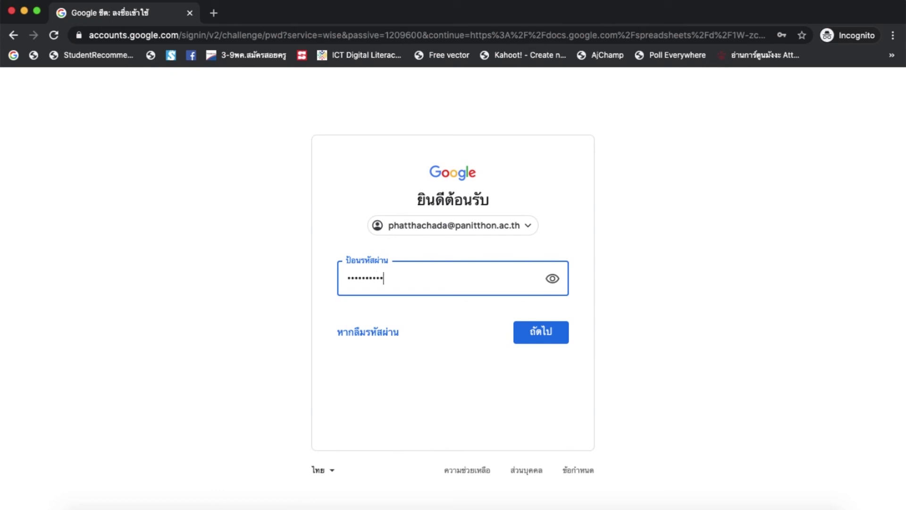
key("Return")
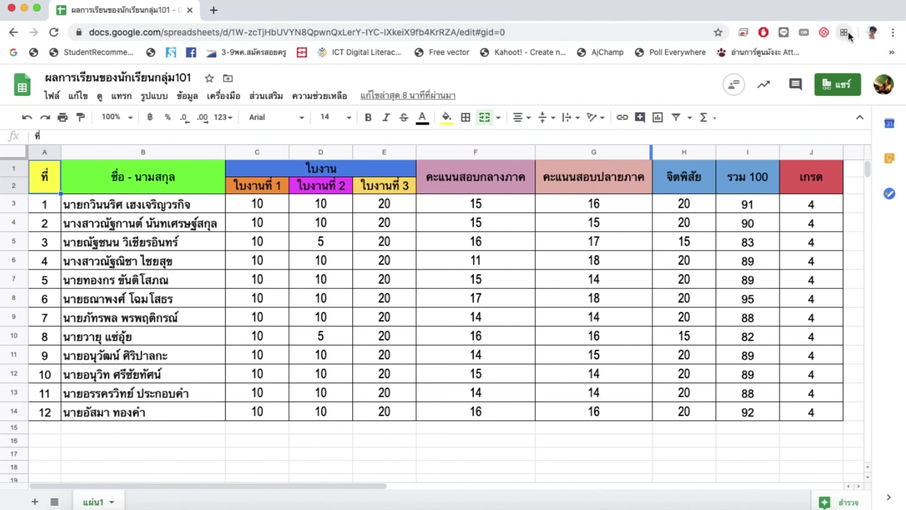
- Open a Guest window, load the shared sheet's URL, and dismiss the Translate offer
left_click(873, 33)
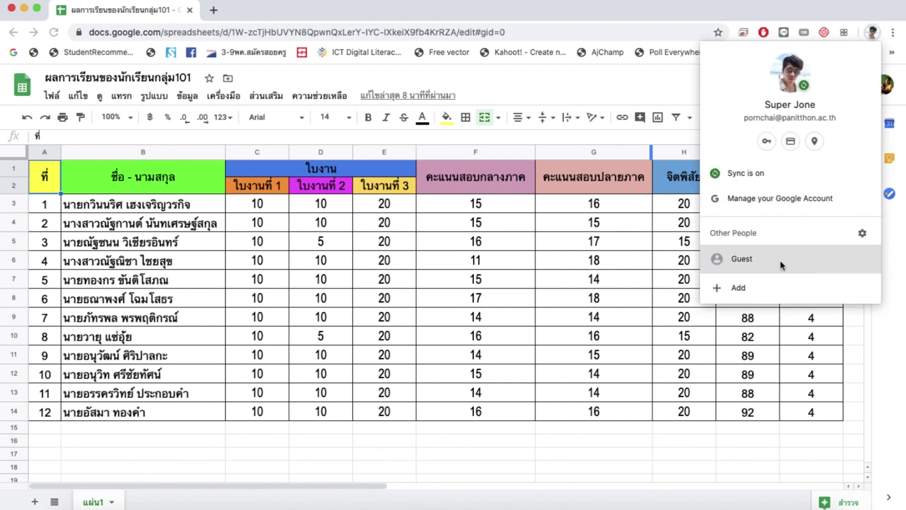
left_click(780, 259)
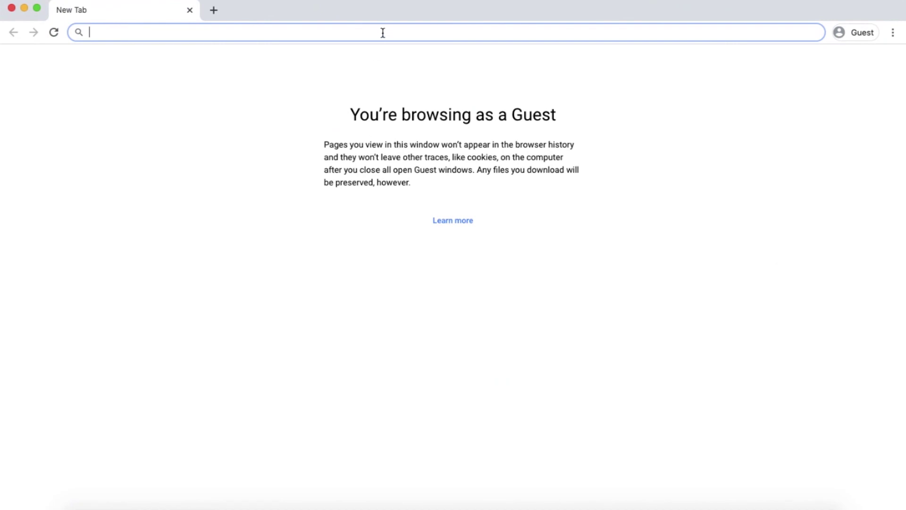
key("Return")
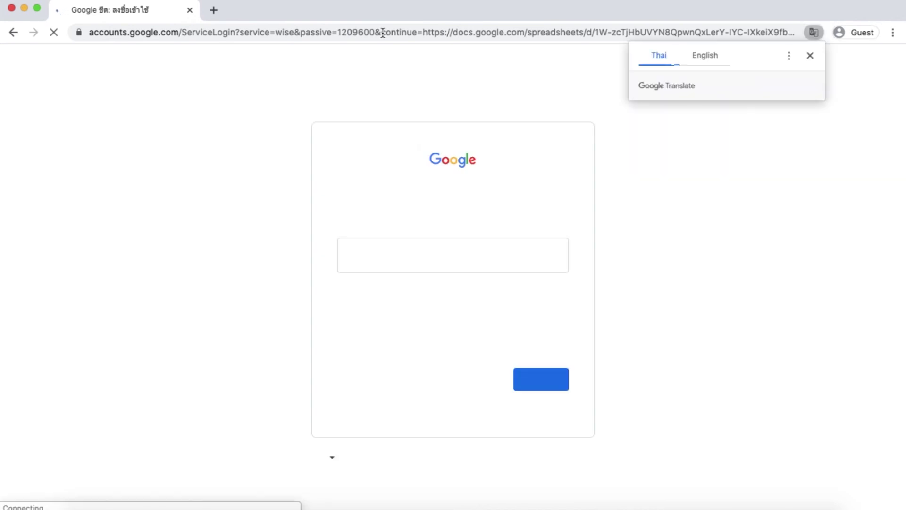
left_click(810, 56)
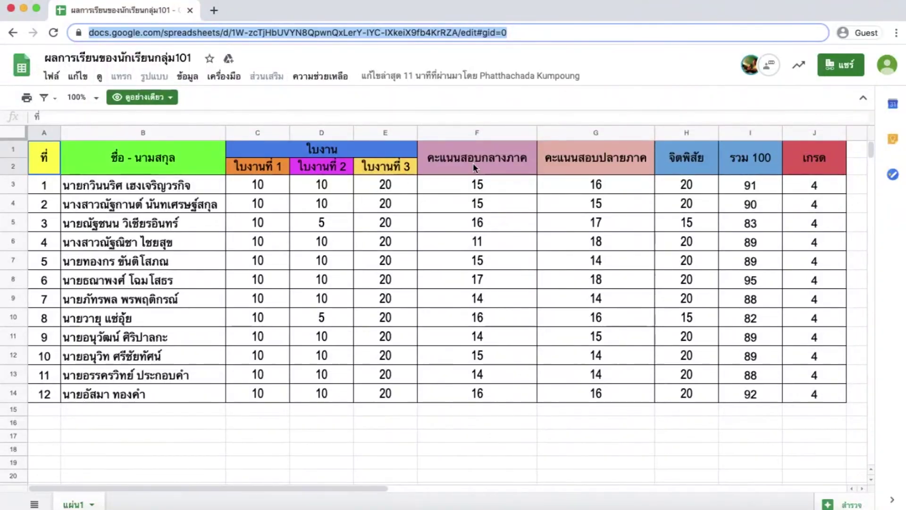
key("End")
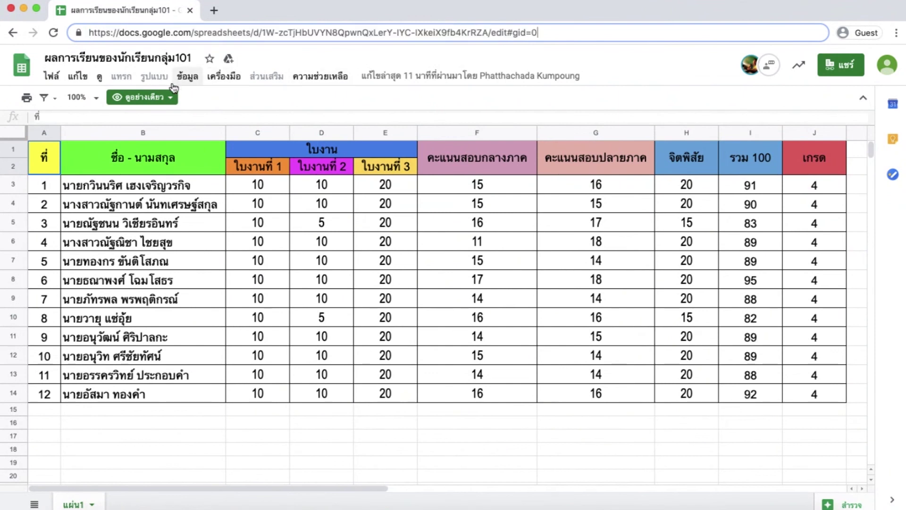
left_click(123, 206)
left_click(86, 185)
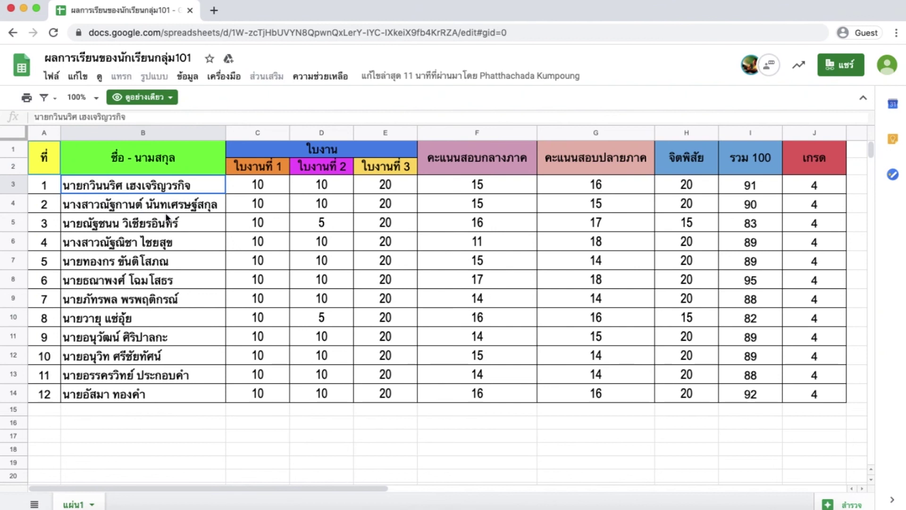
left_click(55, 189)
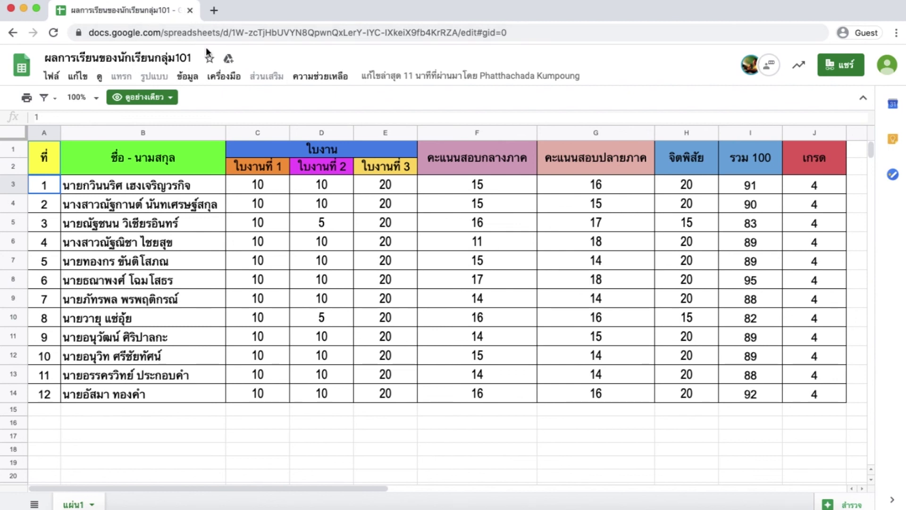
- Close the Guest view-only window and return to the grade sheet
left_click(190, 10)
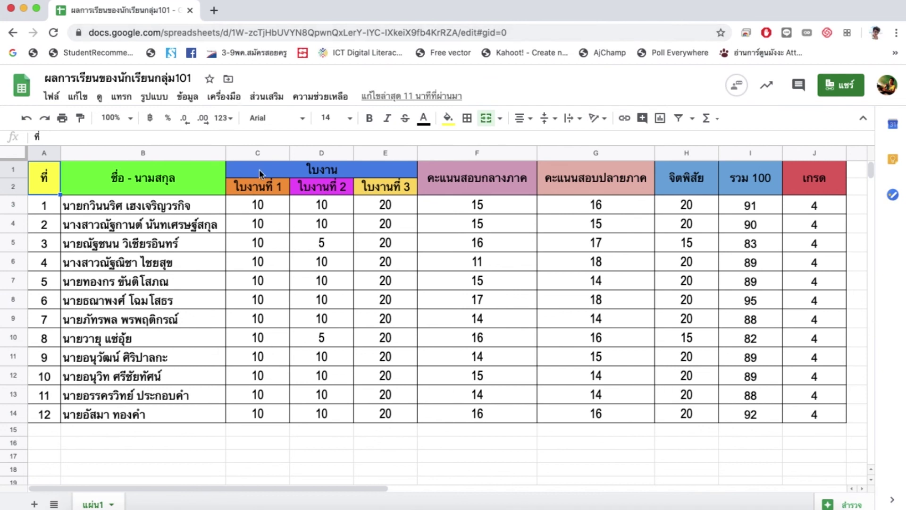
scroll(327, 257, "down", 2)
scroll(439, 293, "up", 2)
- Insert a column chart of each student's รวม 100 total beside the grade table
left_click(79, 213)
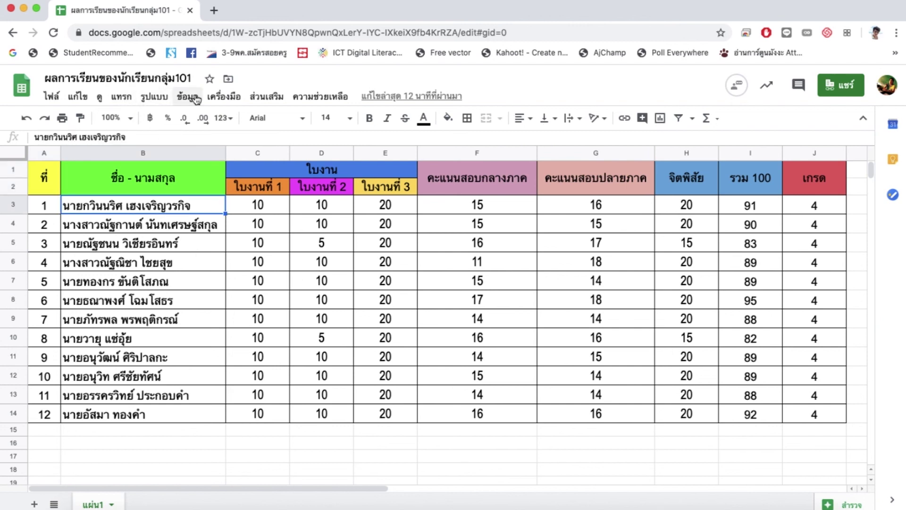
left_click(158, 441)
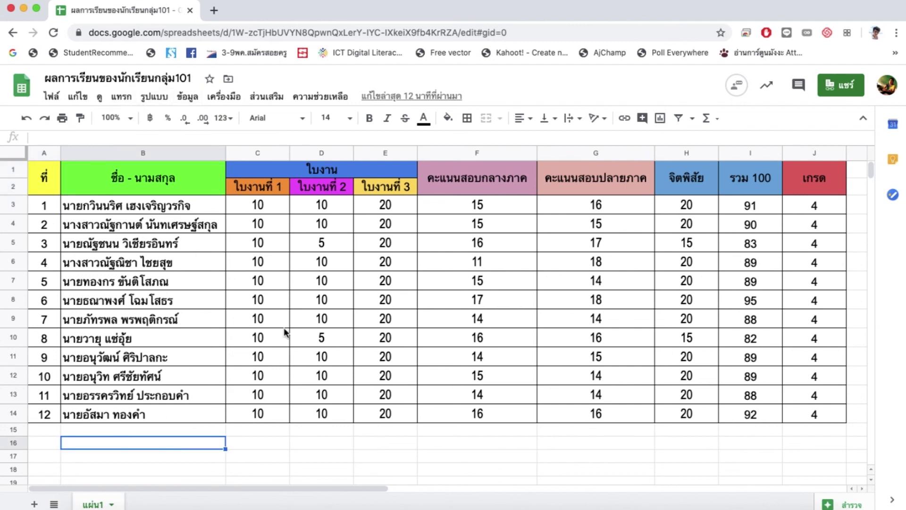
left_click(83, 460)
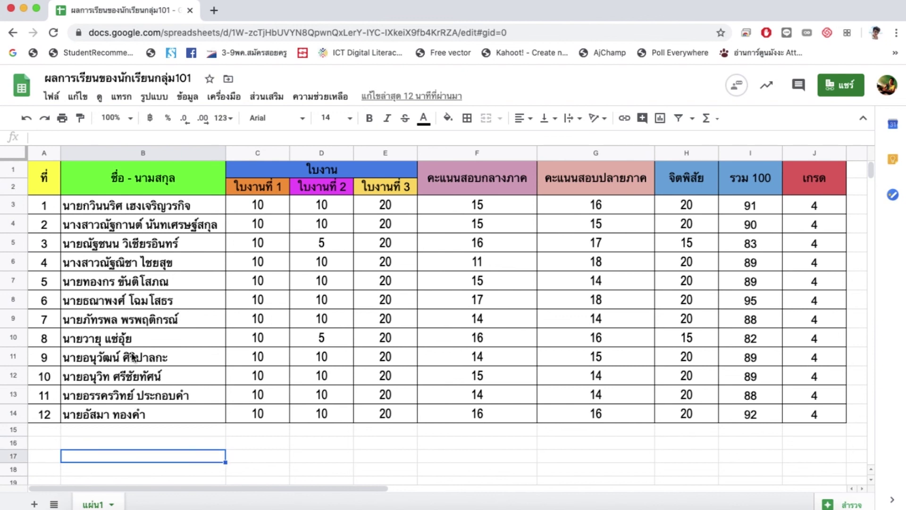
left_click(121, 99)
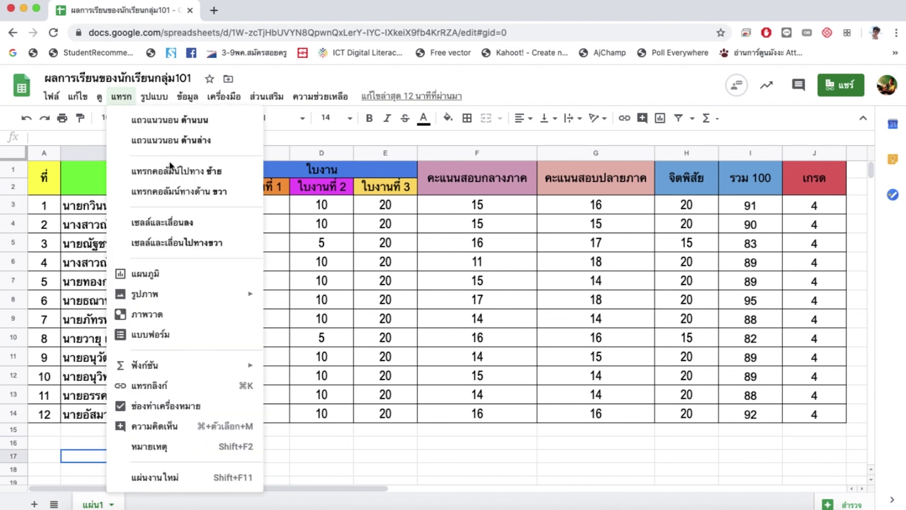
left_click(184, 282)
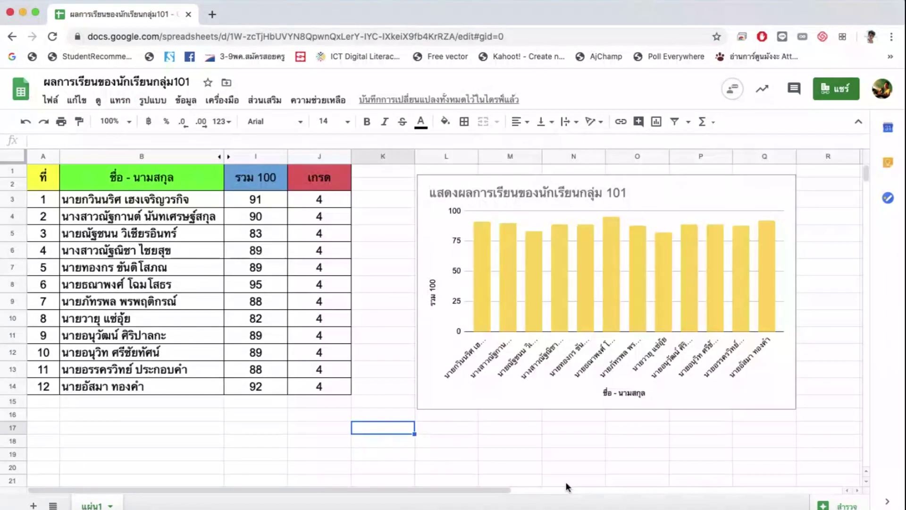